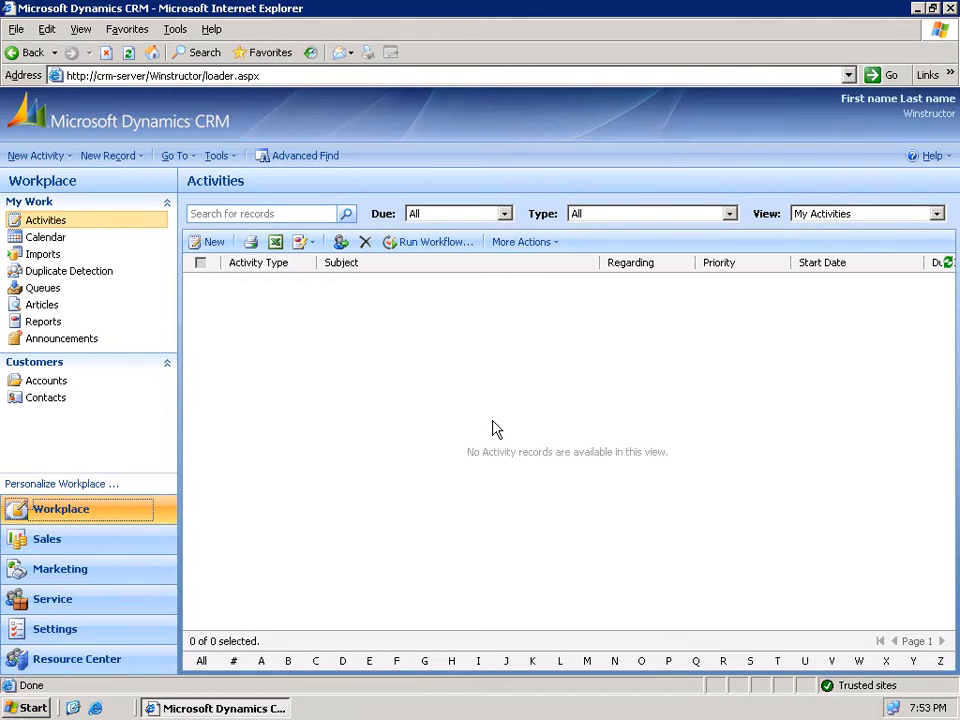
- Go to Settings > Security Roles and select the Sales Manager role
{"action": "left_click", "coordinate": [57, 631]}
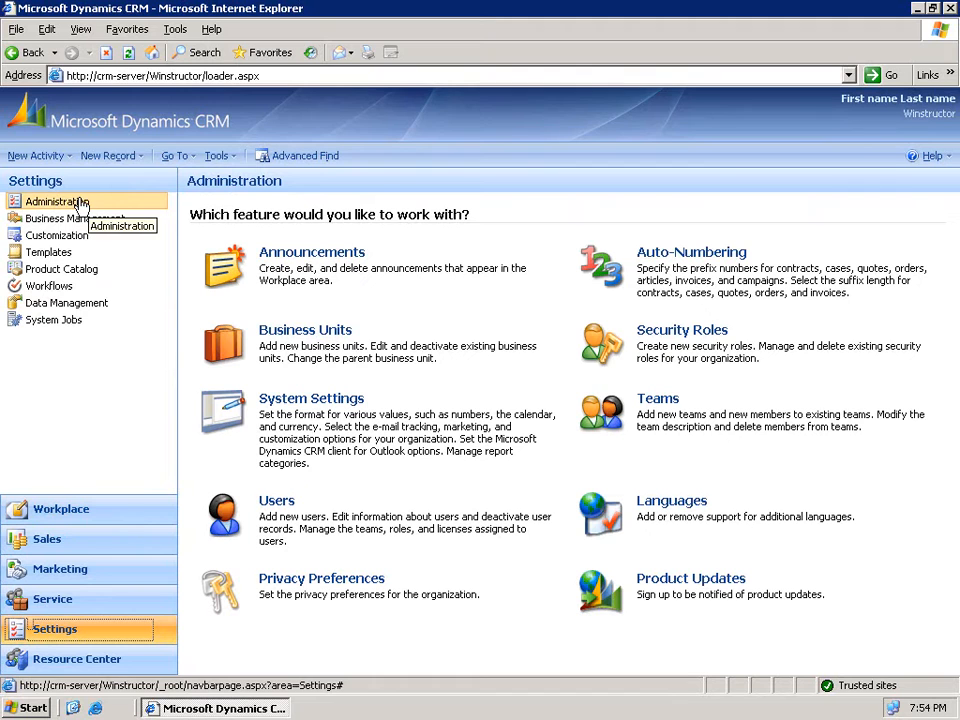
{"action": "left_click", "coordinate": [700, 338]}
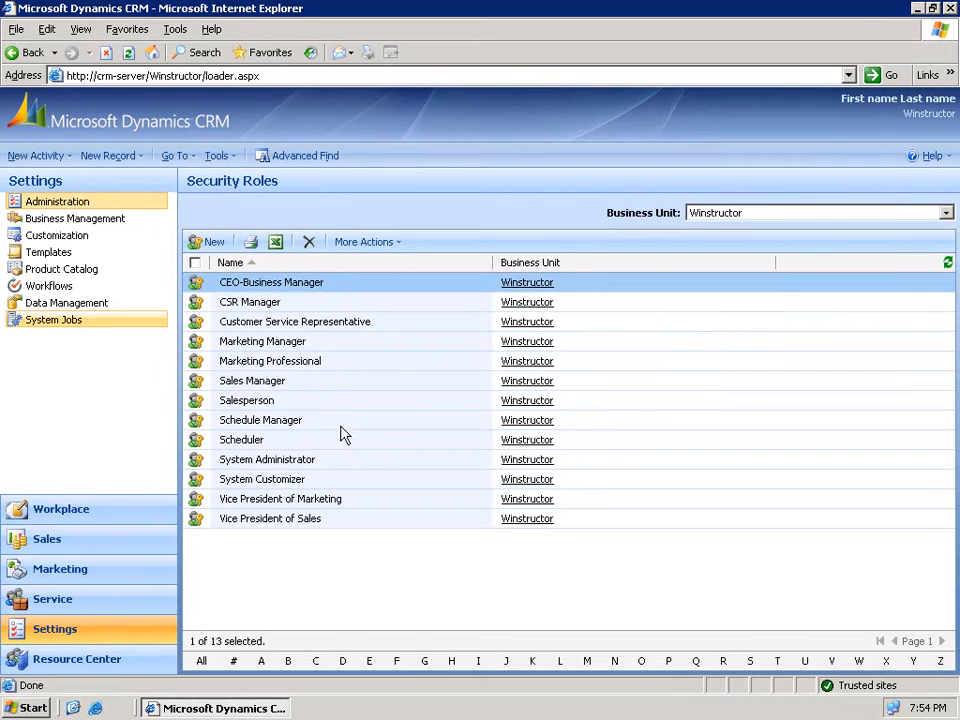
{"action": "left_click", "coordinate": [280, 388]}
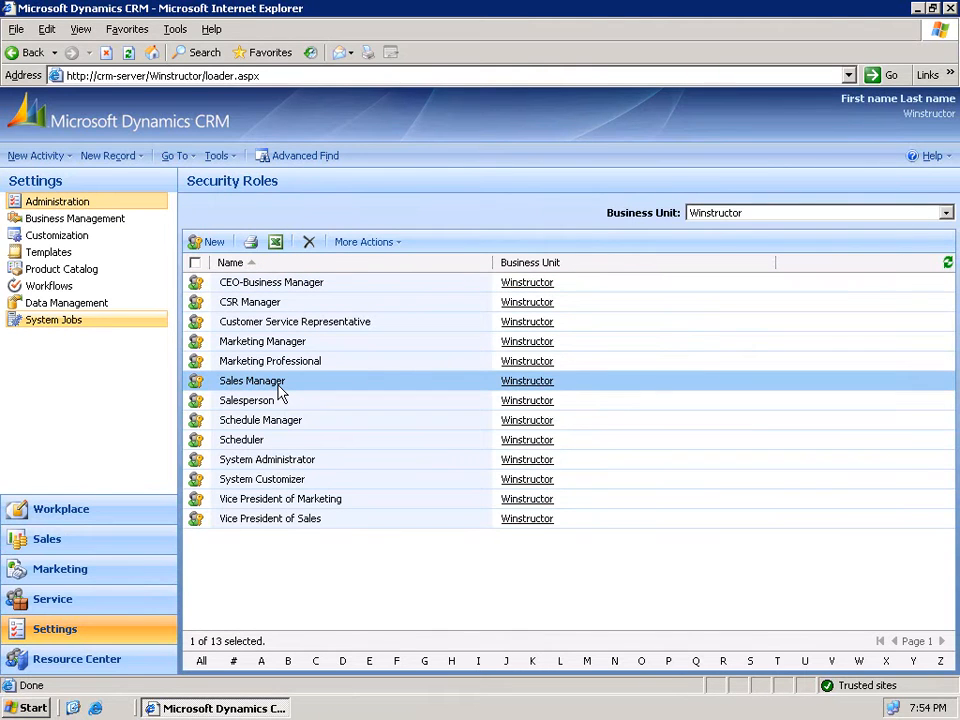
- Open the Sales Manager role form and highlight its Role Name text
{"action": "double_click", "coordinate": [280, 390]}
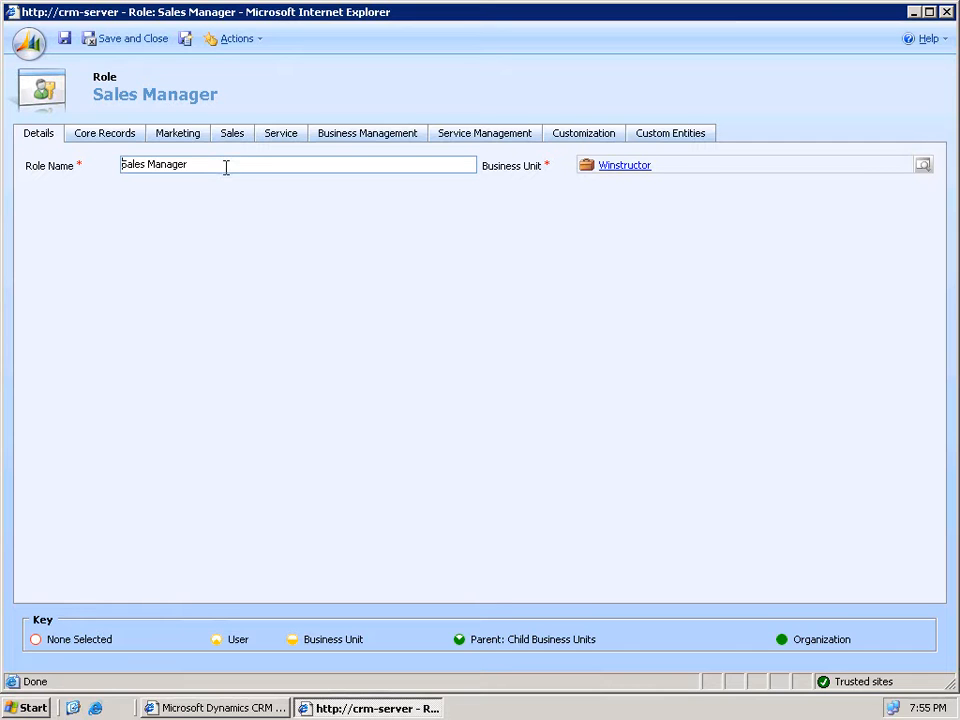
{"action": "left_click_drag", "start_coordinate": [226, 167], "coordinate": [118, 166]}
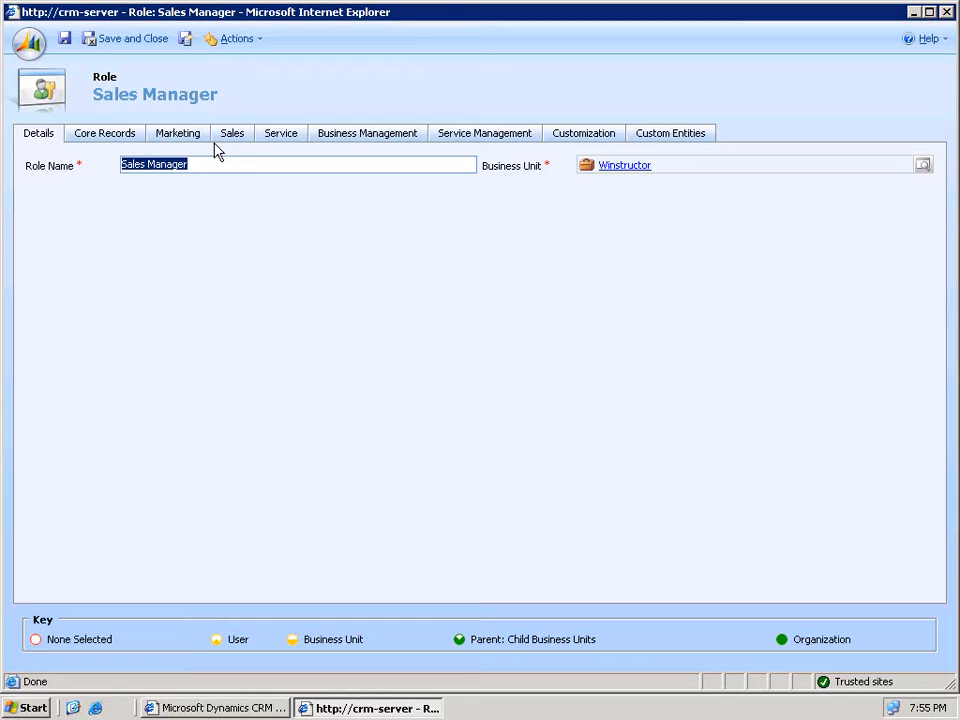
- Raise the Sales Manager role's Account Create privilege to Organization level on Core Records
{"action": "left_click", "coordinate": [108, 136]}
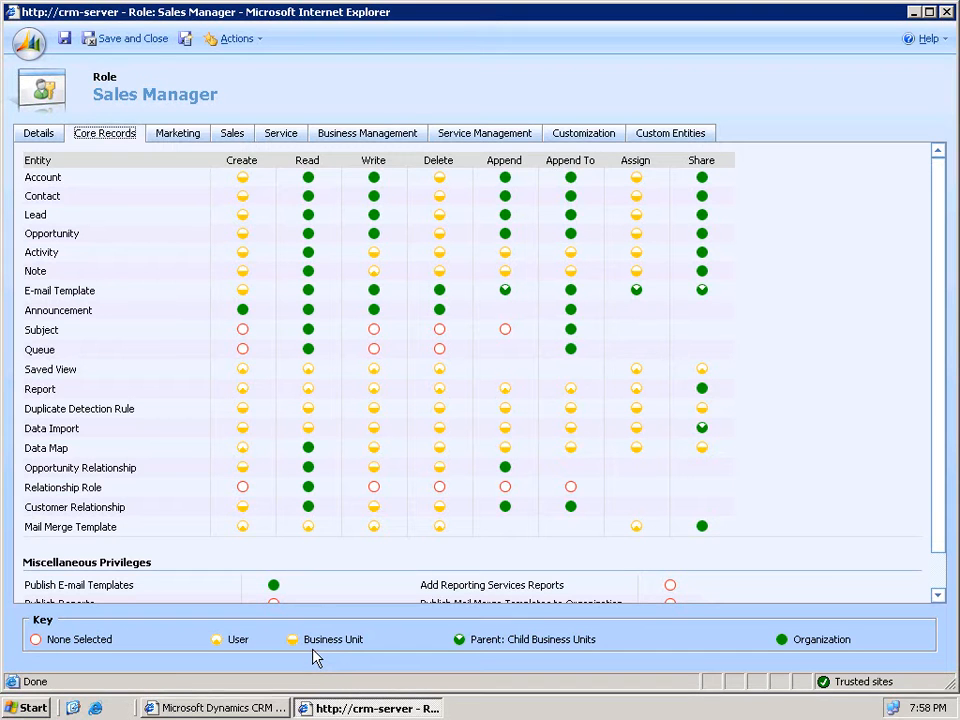
{"action": "left_click", "coordinate": [243, 179]}
{"action": "left_click", "coordinate": [243, 180]}
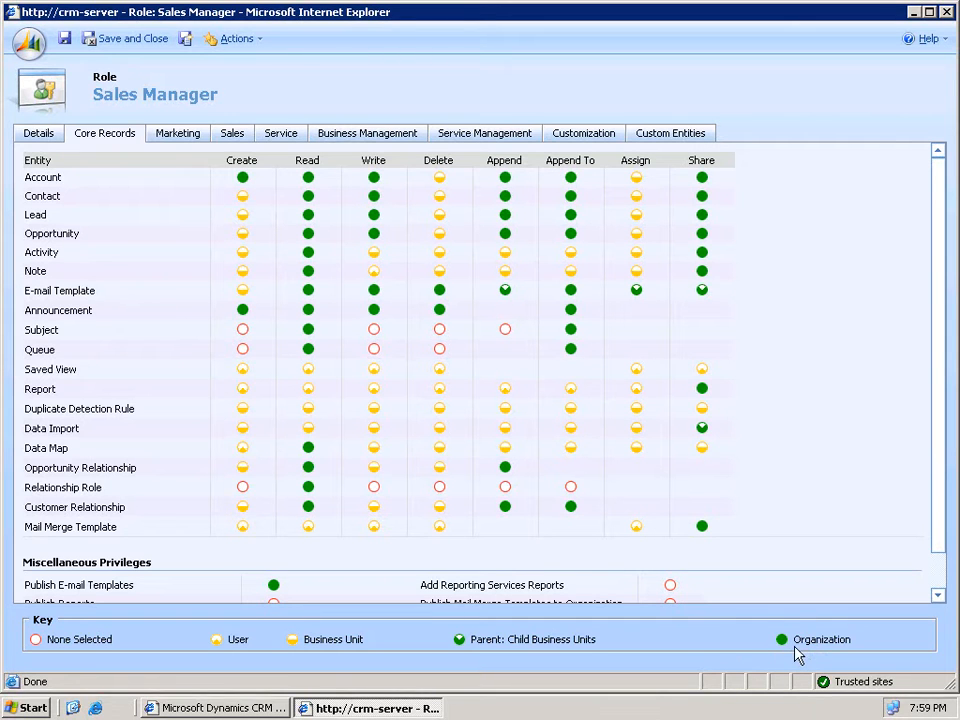
- Close the Sales Manager role window, discarding the unsaved privilege change
{"action": "left_click", "coordinate": [946, 13]}
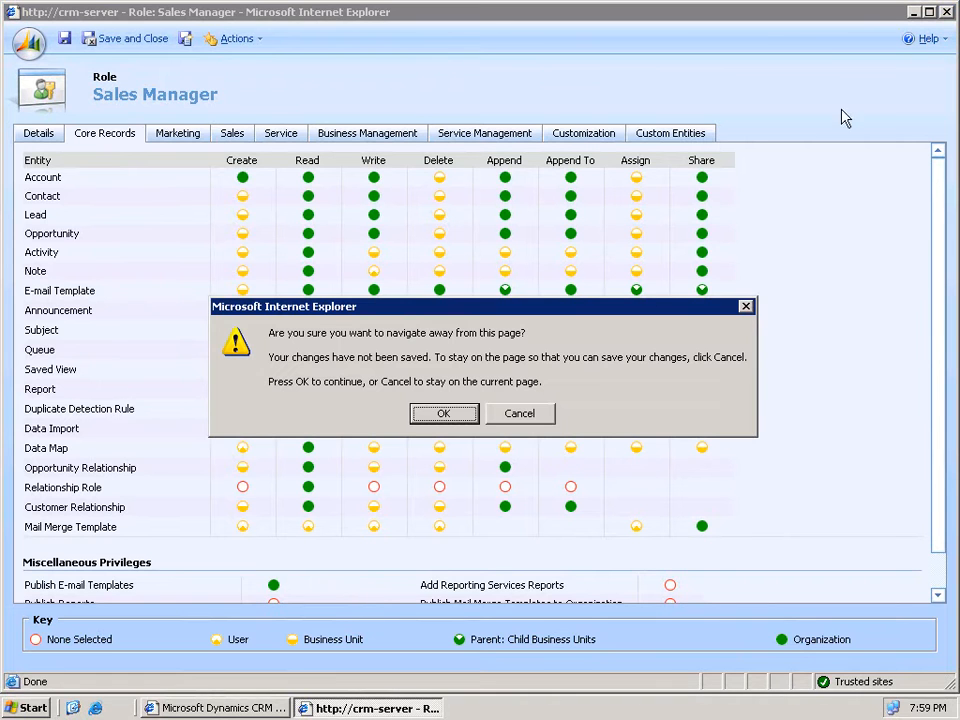
{"action": "left_click", "coordinate": [445, 414]}
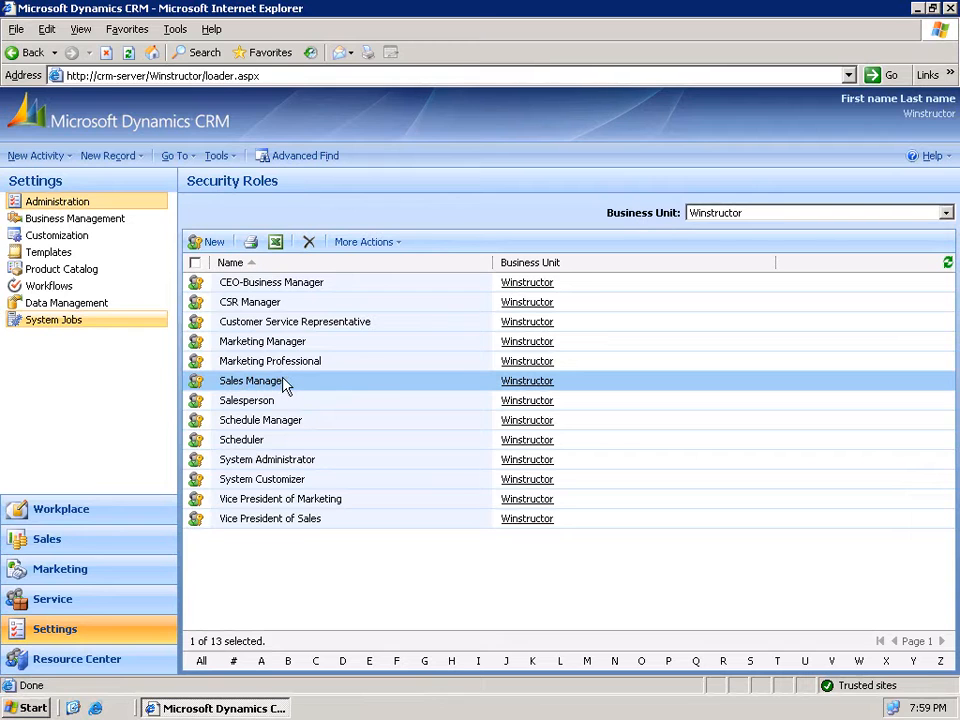
- Copy the Sales Manager role as a new role named 'Support Manager'
{"action": "left_click", "coordinate": [379, 244]}
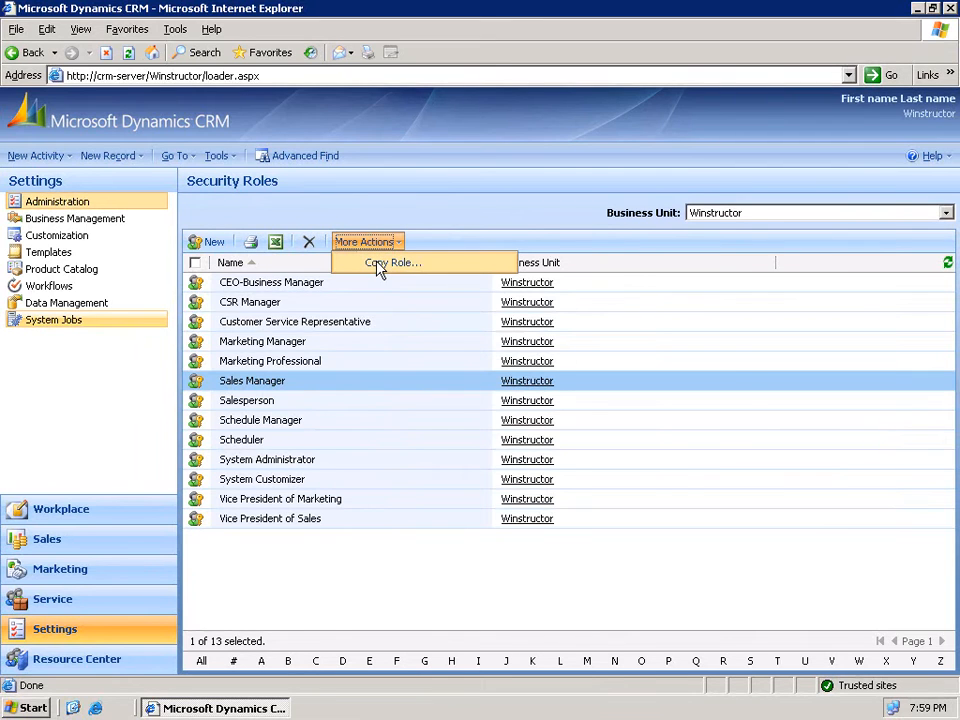
{"action": "left_click", "coordinate": [385, 263]}
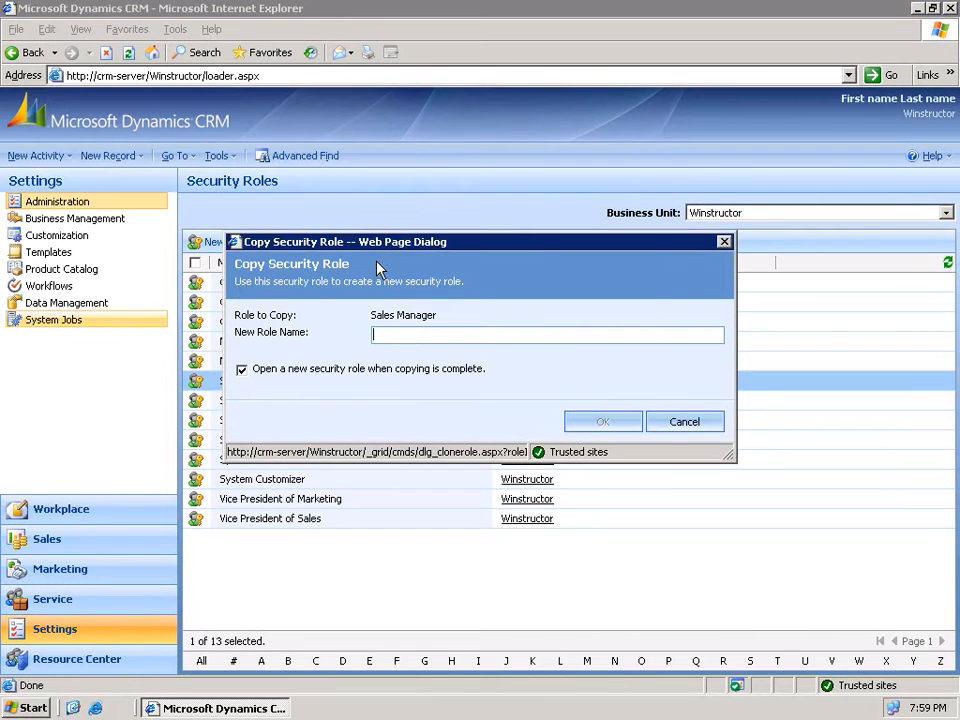
{"action": "type", "text": "Support Manager"}
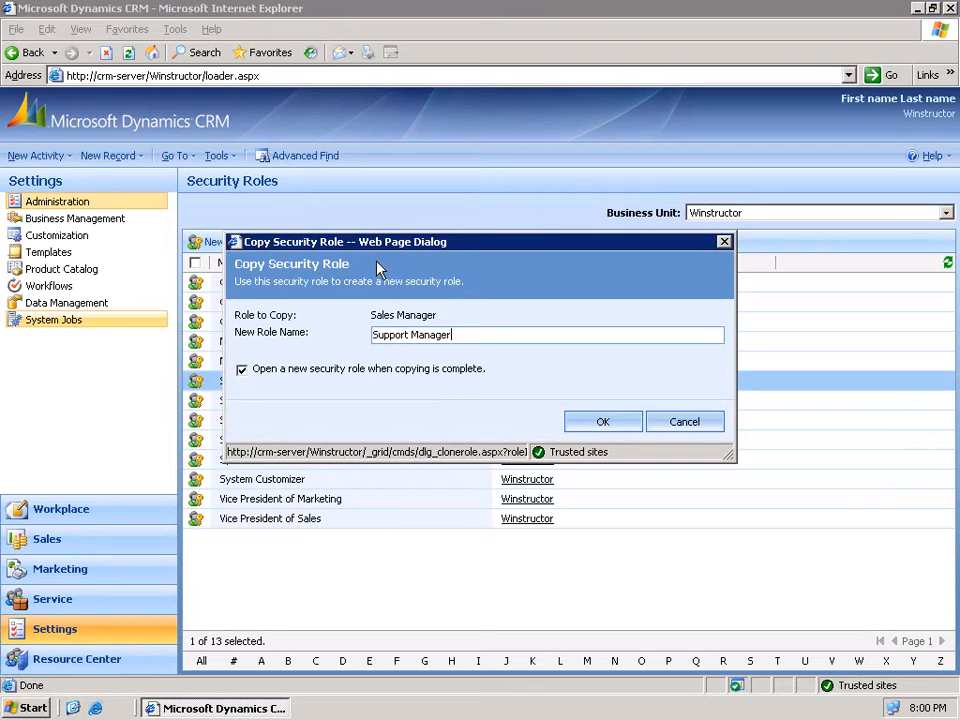
{"action": "left_click", "coordinate": [600, 422]}
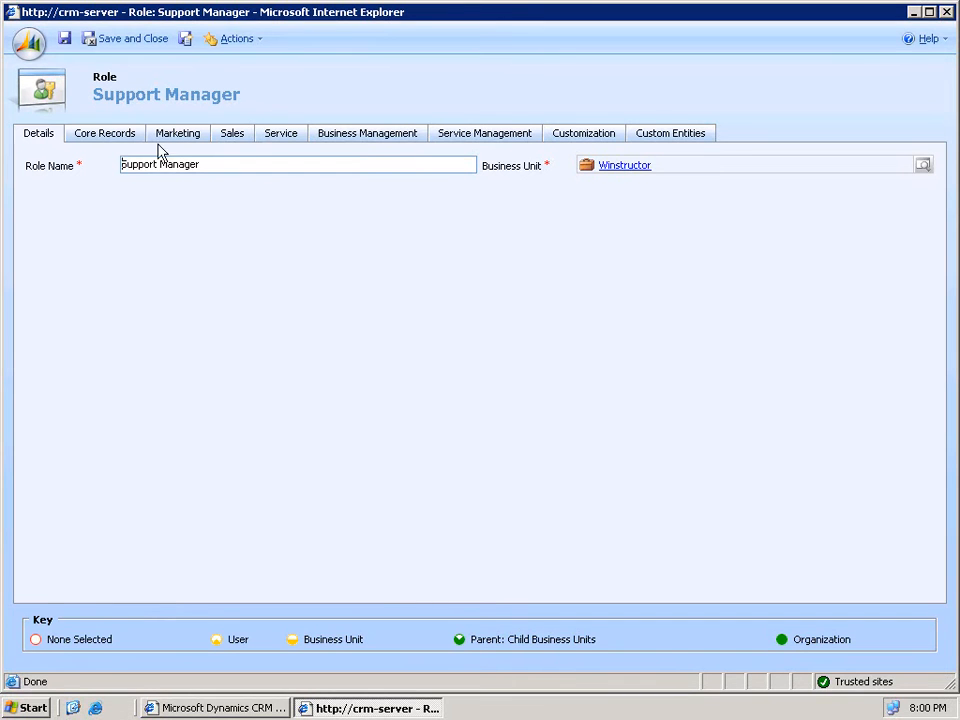
- Review the Support Manager privilege tabs, close its window, and select it in the list
{"action": "left_click", "coordinate": [112, 140]}
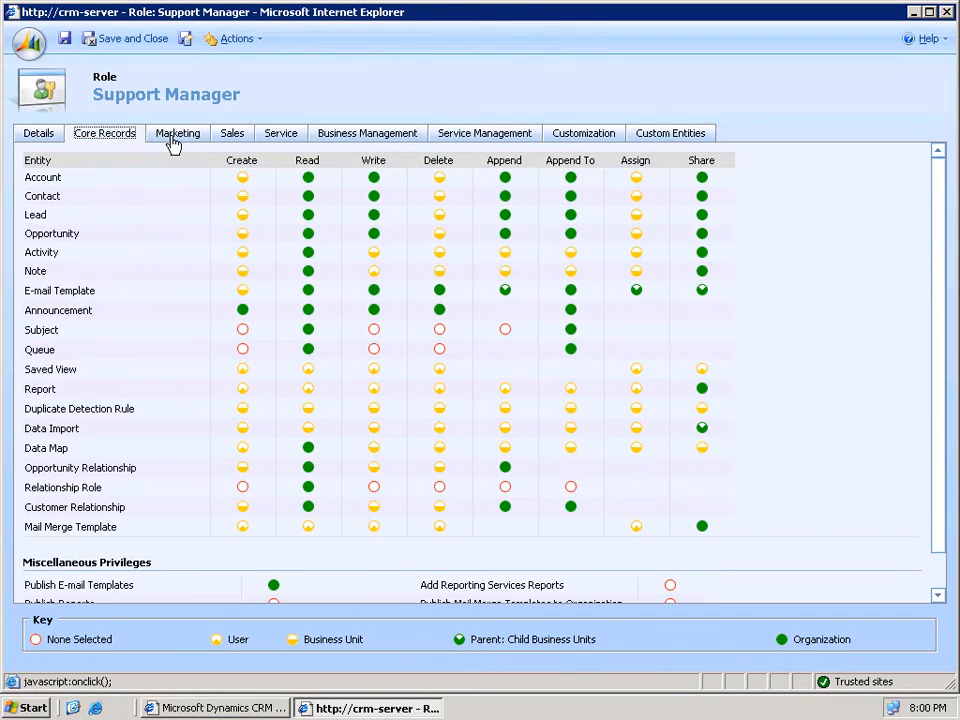
{"action": "left_click", "coordinate": [173, 143]}
{"action": "left_click", "coordinate": [242, 142]}
{"action": "left_click", "coordinate": [291, 143]}
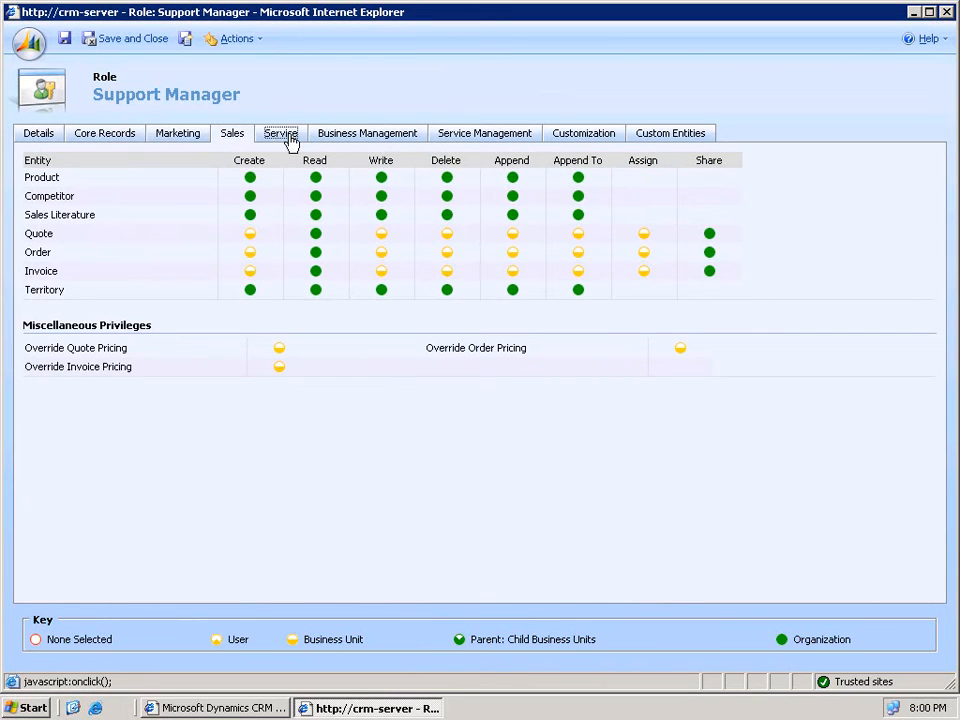
{"action": "left_click", "coordinate": [343, 143]}
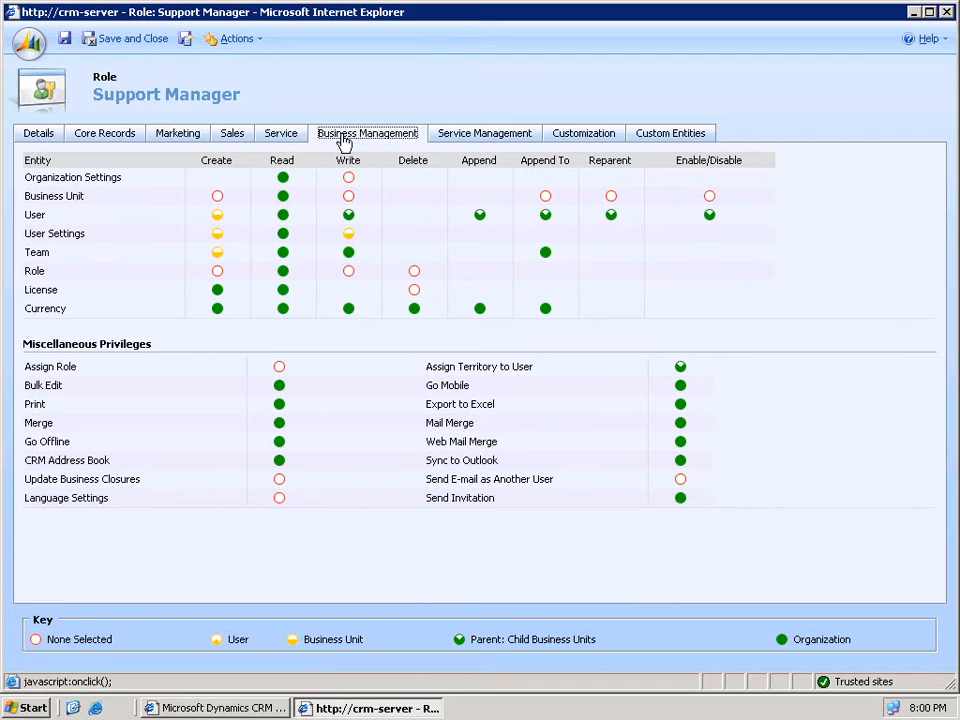
{"action": "left_click", "coordinate": [945, 13]}
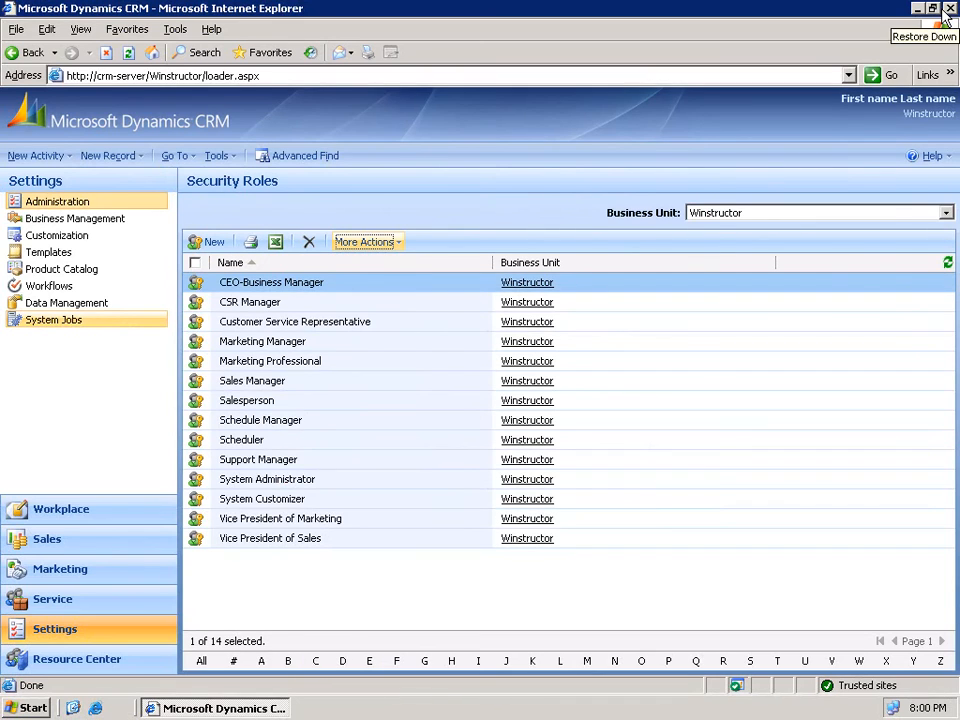
{"action": "left_click", "coordinate": [321, 462]}
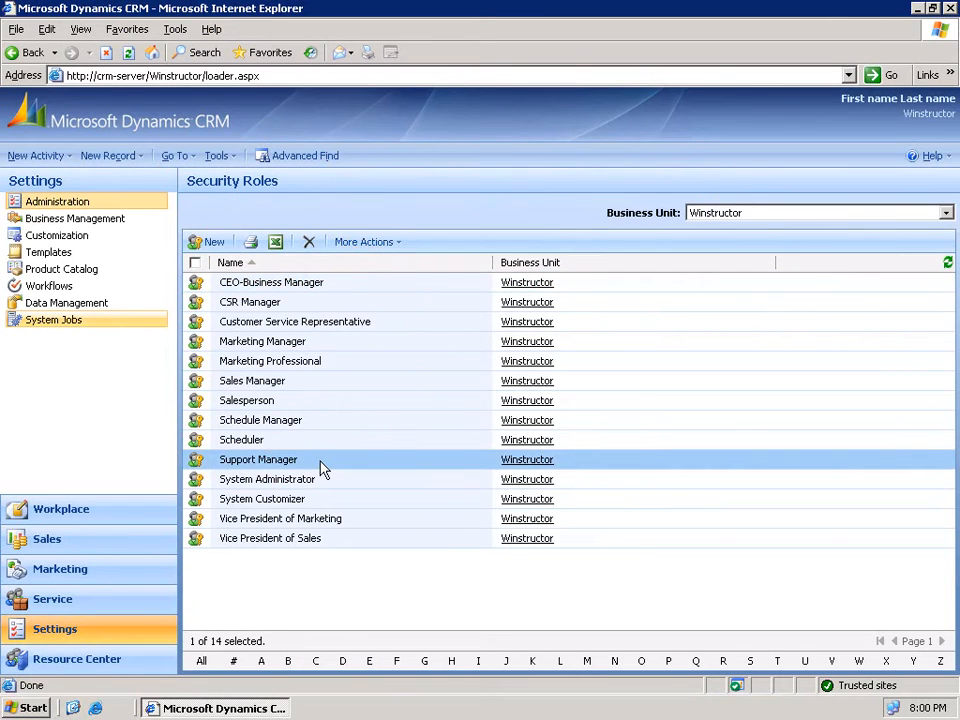
- Delete the Support Manager role with confirmation, then select System Administrator
{"action": "left_click", "coordinate": [309, 244]}
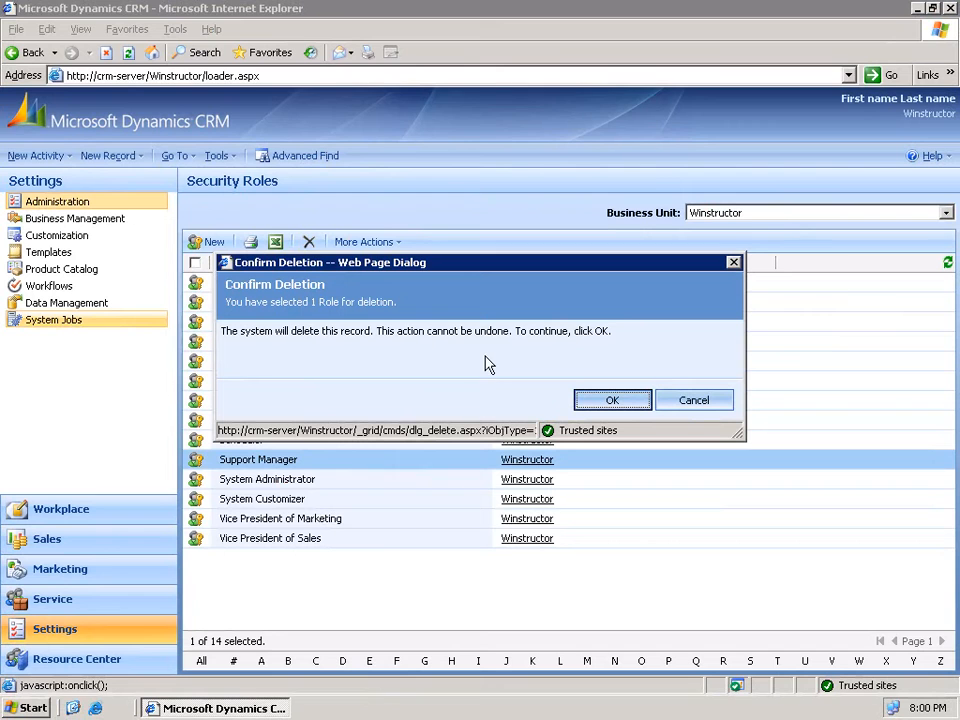
{"action": "left_click", "coordinate": [617, 401]}
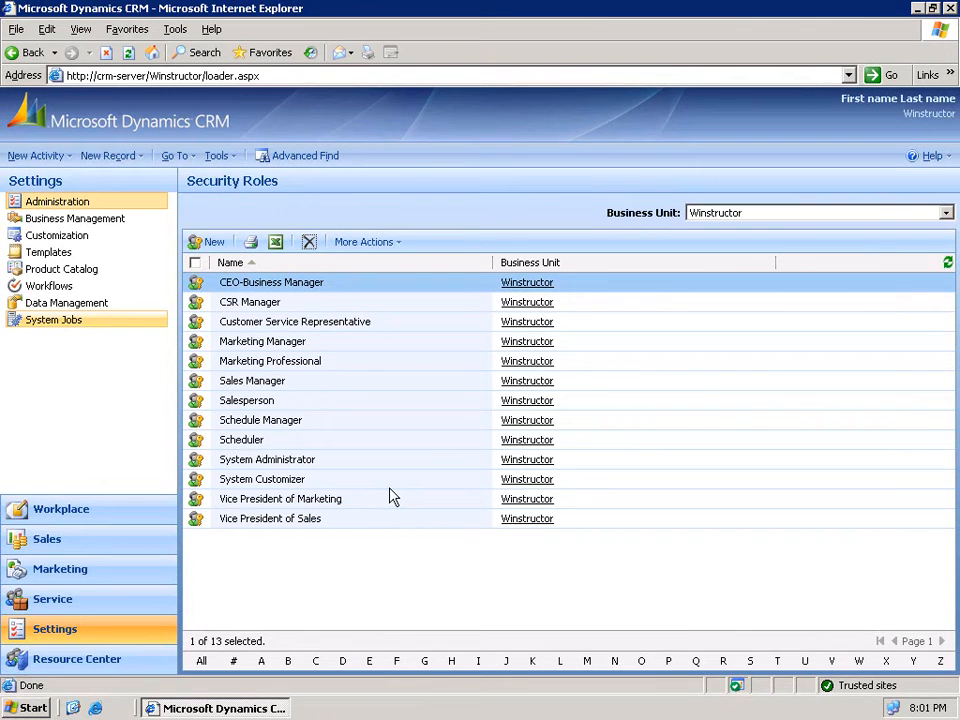
{"action": "left_click", "coordinate": [373, 463]}
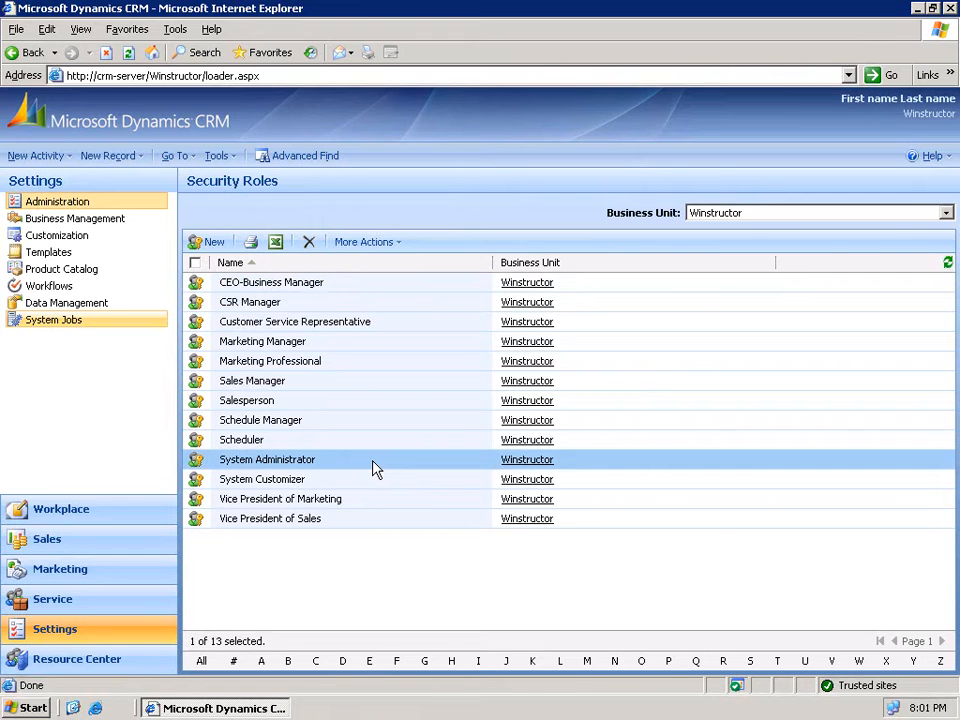
{"action": "double_click", "coordinate": [373, 463]}
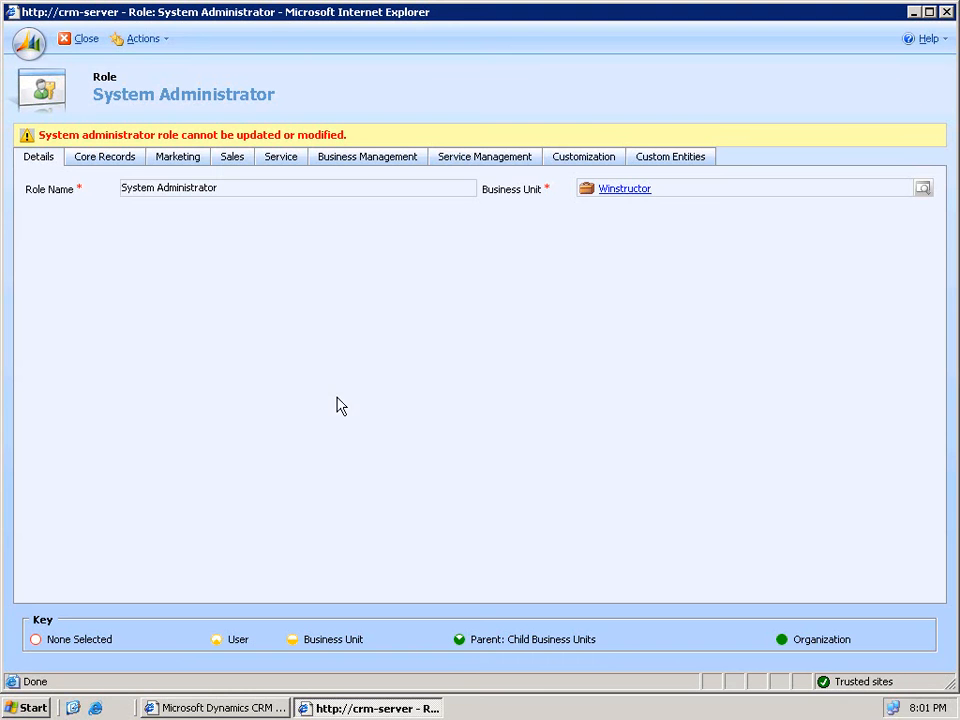
{"action": "left_click", "coordinate": [120, 157]}
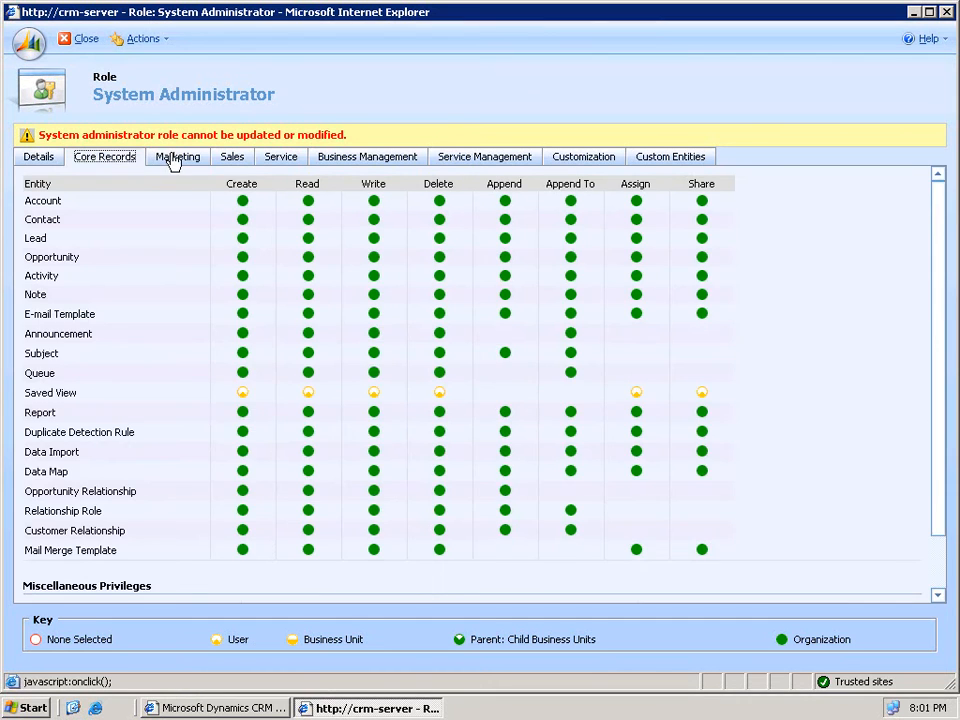
{"action": "left_click", "coordinate": [173, 160]}
{"action": "left_click", "coordinate": [237, 159]}
{"action": "left_click", "coordinate": [285, 160]}
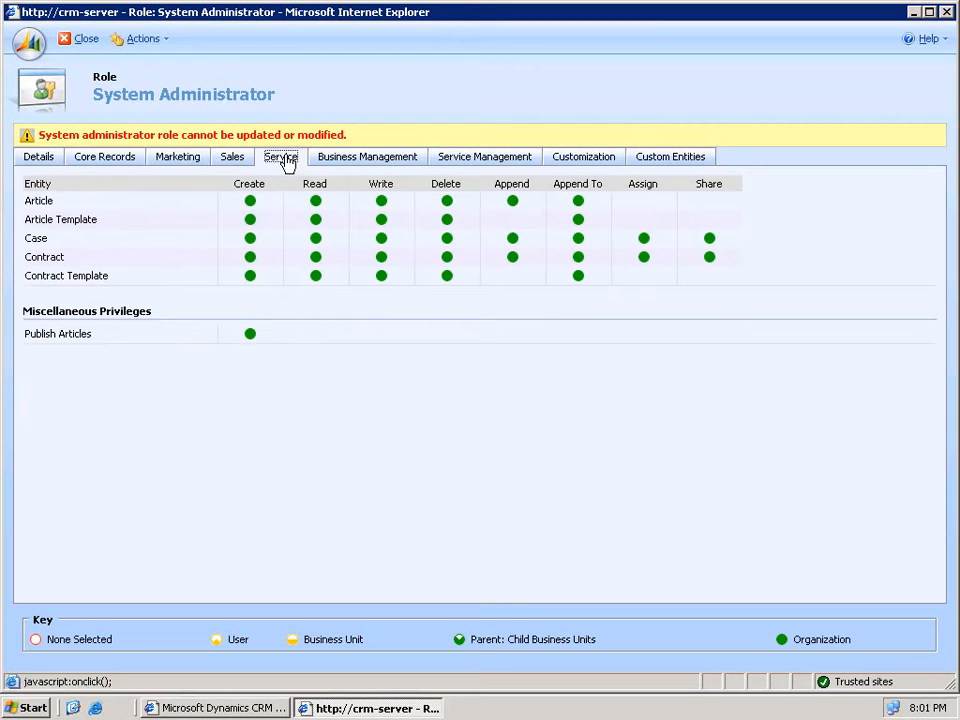
{"action": "left_click", "coordinate": [947, 12]}
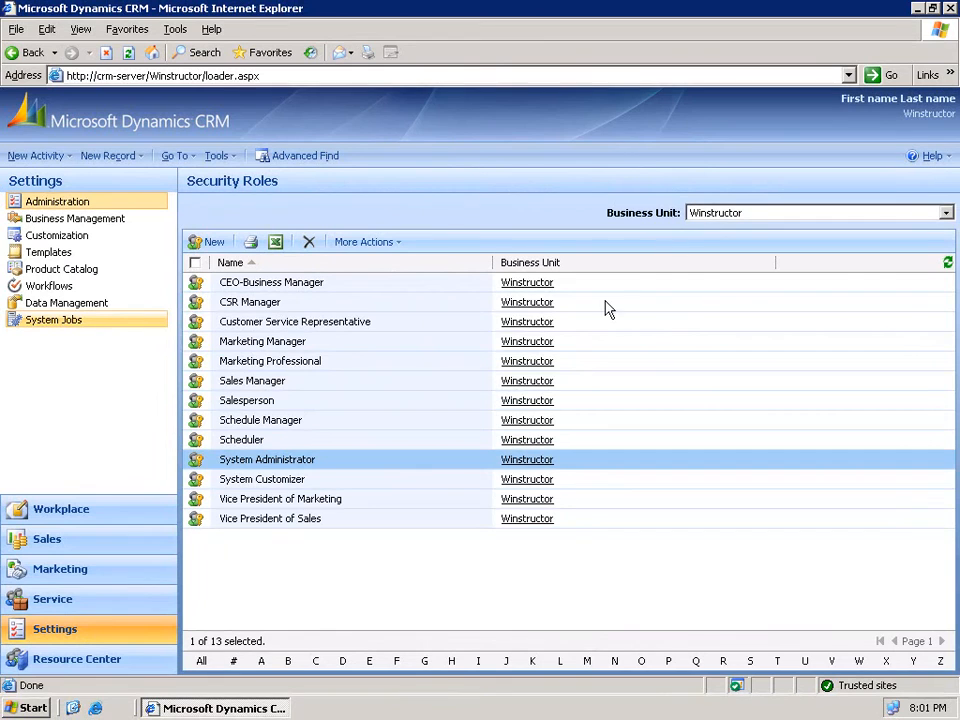
- Open the System Customizer role and review its Customization privileges
{"action": "left_click", "coordinate": [362, 483]}
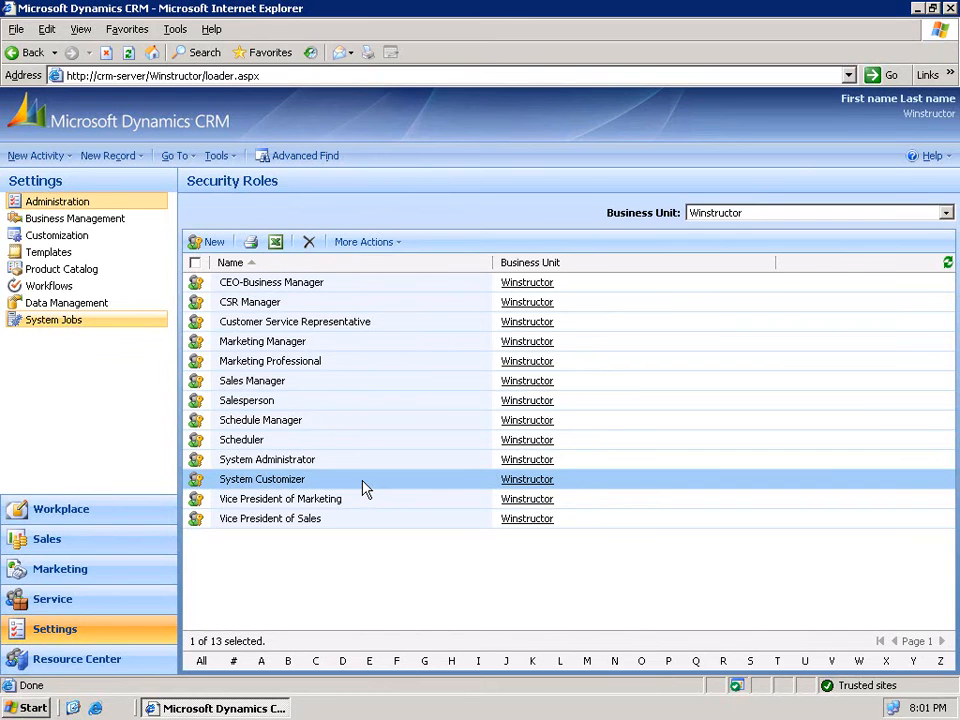
{"action": "double_click", "coordinate": [365, 488]}
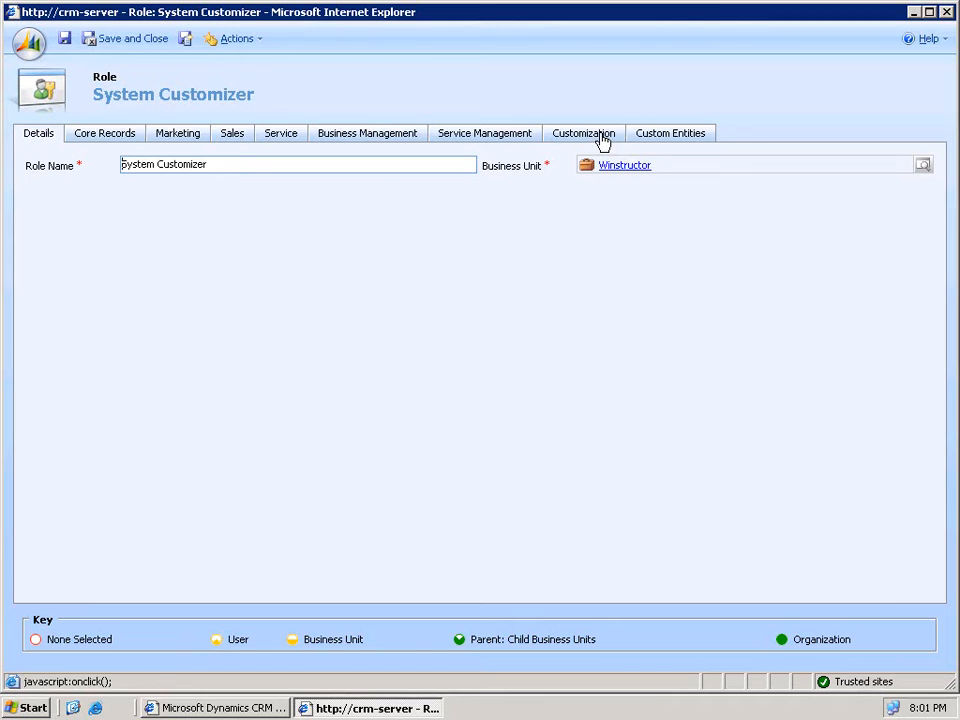
{"action": "left_click", "coordinate": [601, 139]}
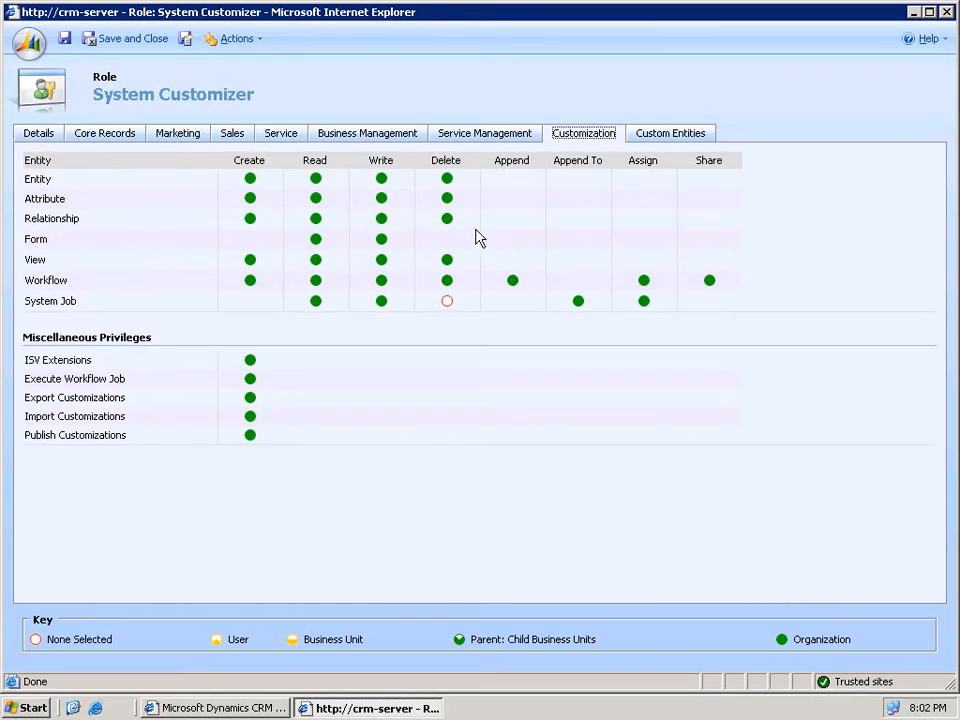
- Close the System Customizer role window
{"action": "left_click", "coordinate": [945, 12]}
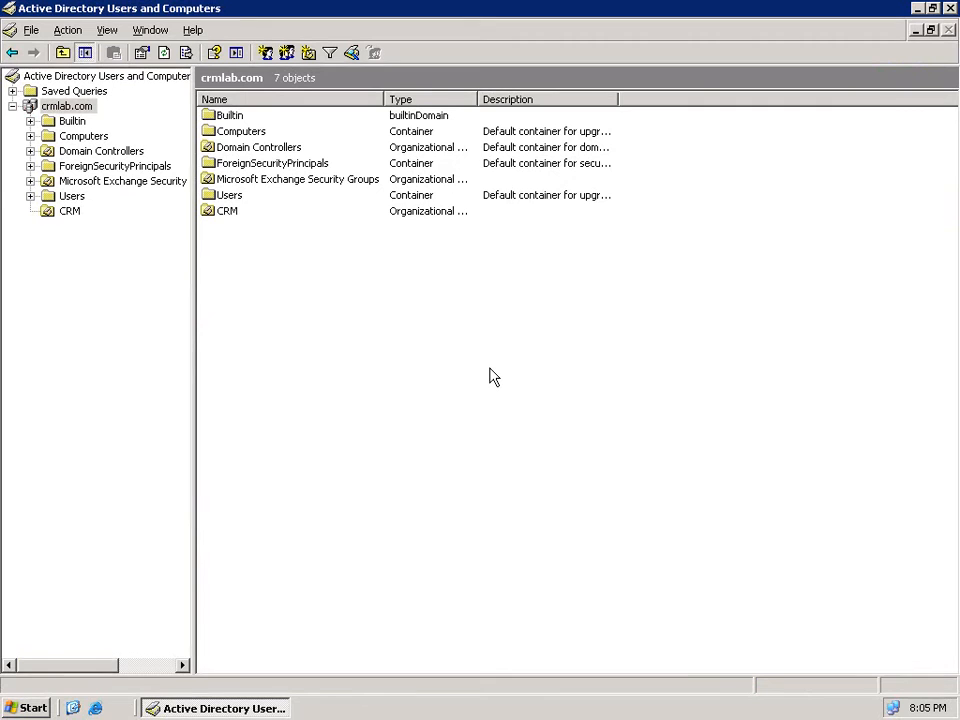
- Start a new user in the Users container, entering the user's first name and logon name
{"action": "left_click", "coordinate": [71, 196]}
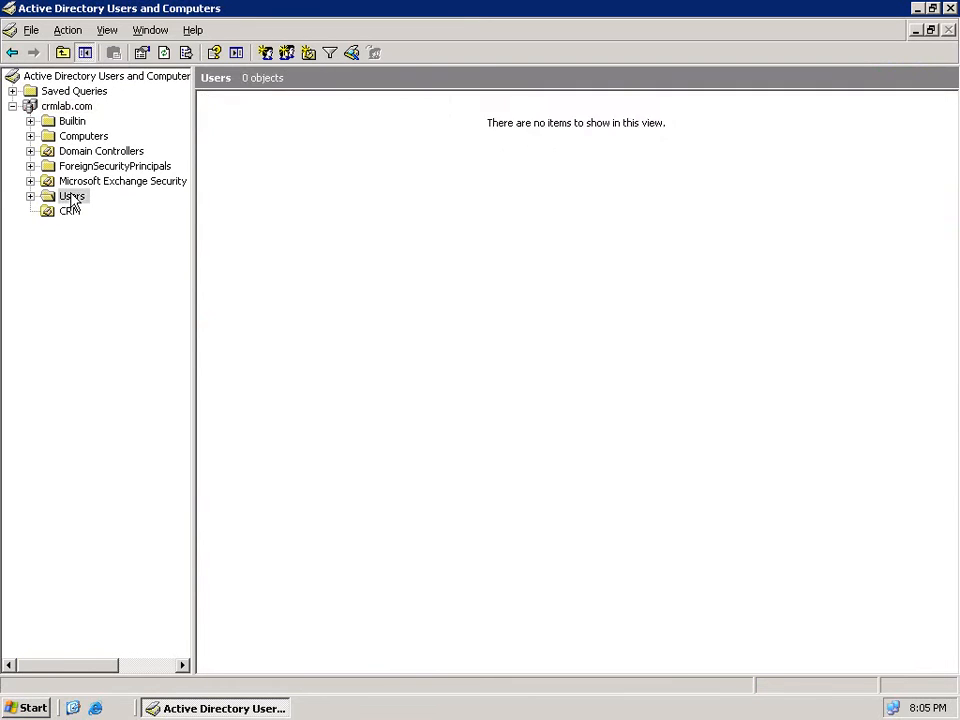
{"action": "right_click", "coordinate": [304, 412]}
{"action": "mouse_move", "coordinate": [364, 462]}
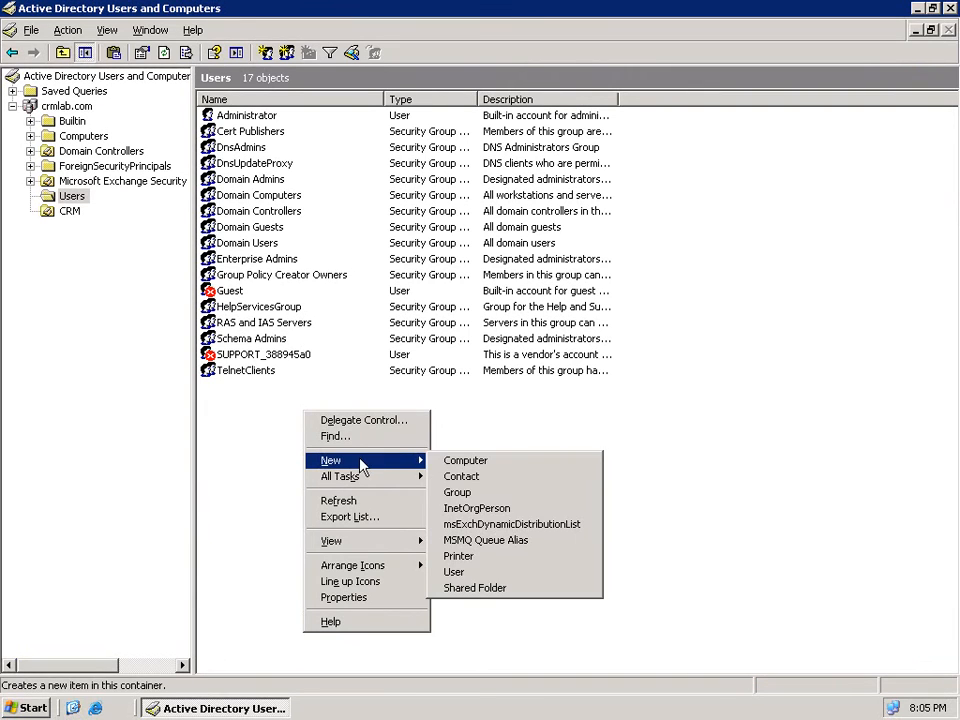
{"action": "left_click", "coordinate": [478, 574]}
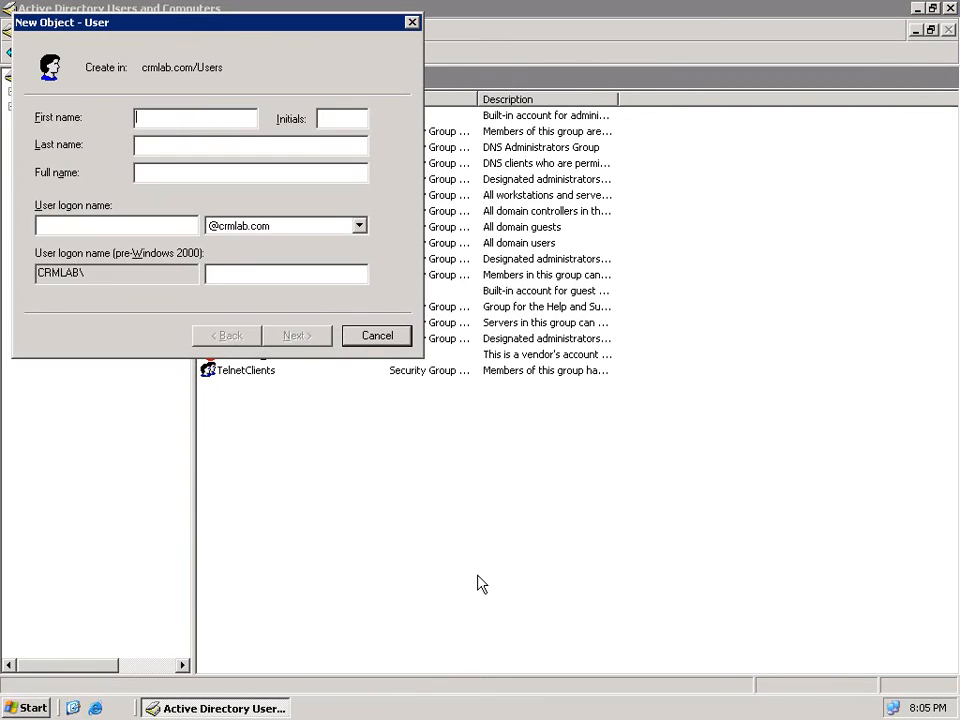
{"action": "type", "text": "Bob"}
{"action": "left_click", "coordinate": [185, 144]}
{"action": "key", "text": "Tab"}
{"action": "key", "text": "Tab"}
{"action": "type", "text": "Bob"}
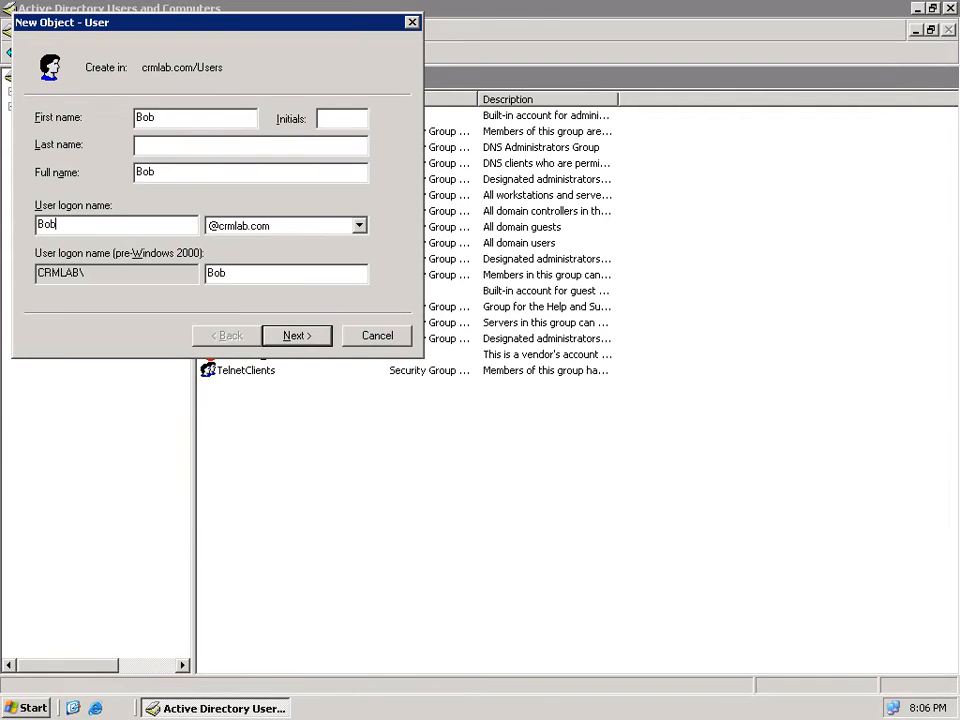
- Enter and confirm the new user's password
{"action": "left_click", "coordinate": [297, 336]}
{"action": "type", "text": "P@ssw0rd"}
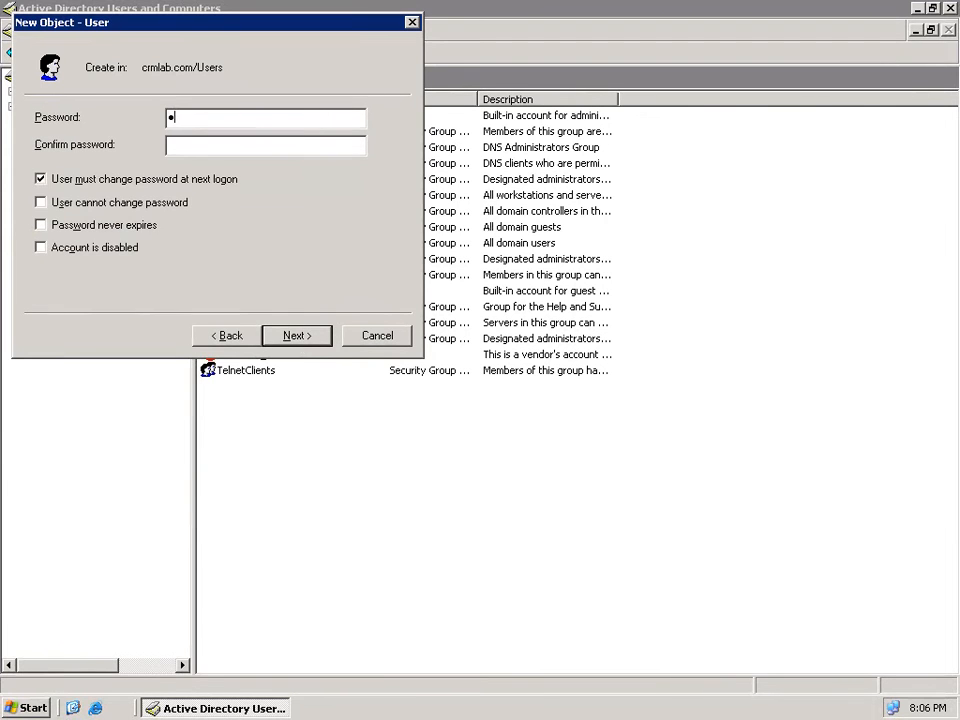
{"action": "key", "text": "Tab"}
{"action": "type", "text": "P@ssw0rd"}
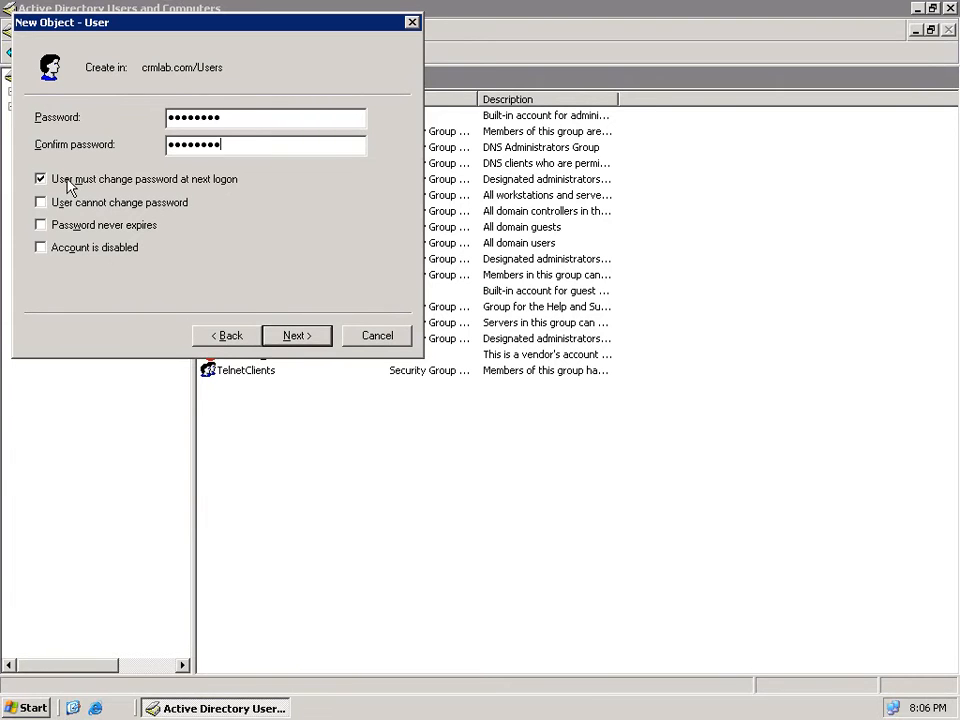
- Turn off change-at-next-logon, set the password to never expire, and finish creating the user
{"action": "left_click", "coordinate": [122, 182]}
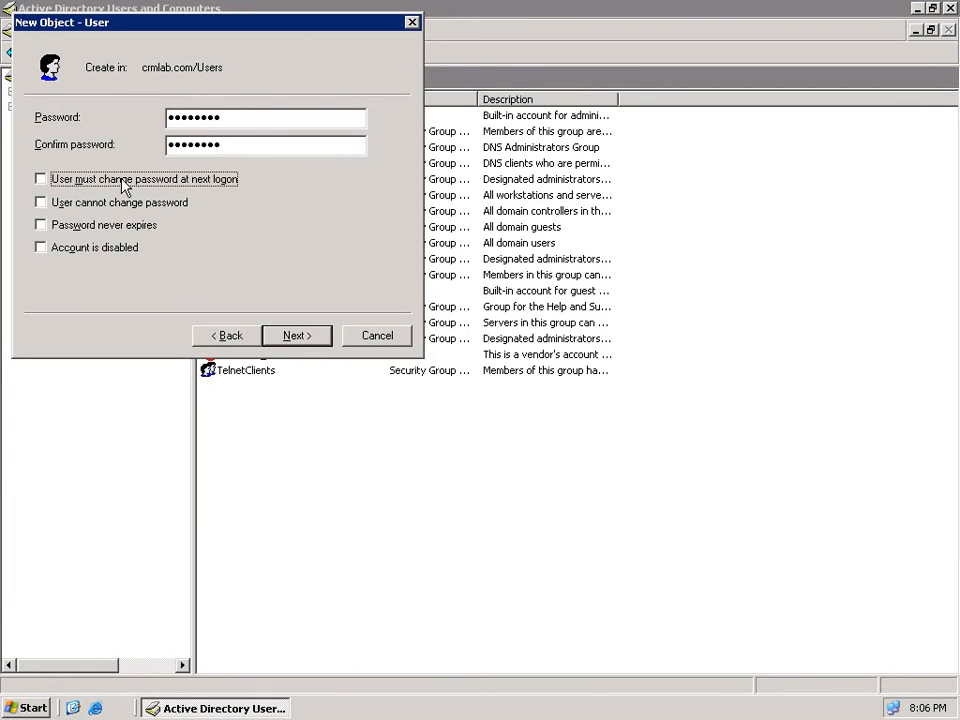
{"action": "left_click", "coordinate": [89, 227]}
{"action": "left_click", "coordinate": [297, 339]}
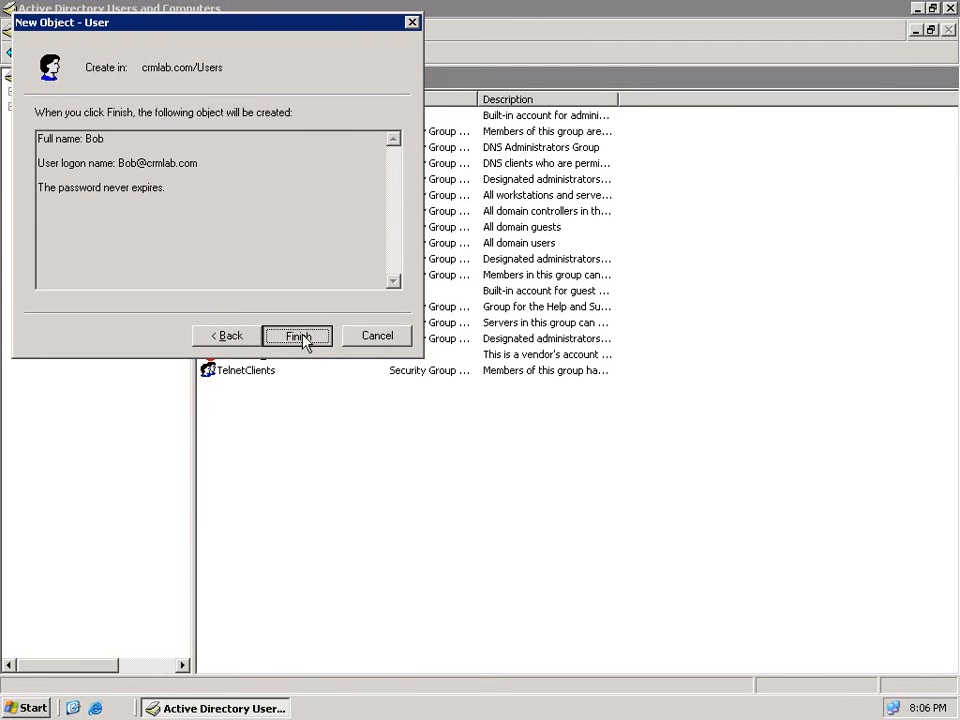
{"action": "left_click", "coordinate": [303, 338]}
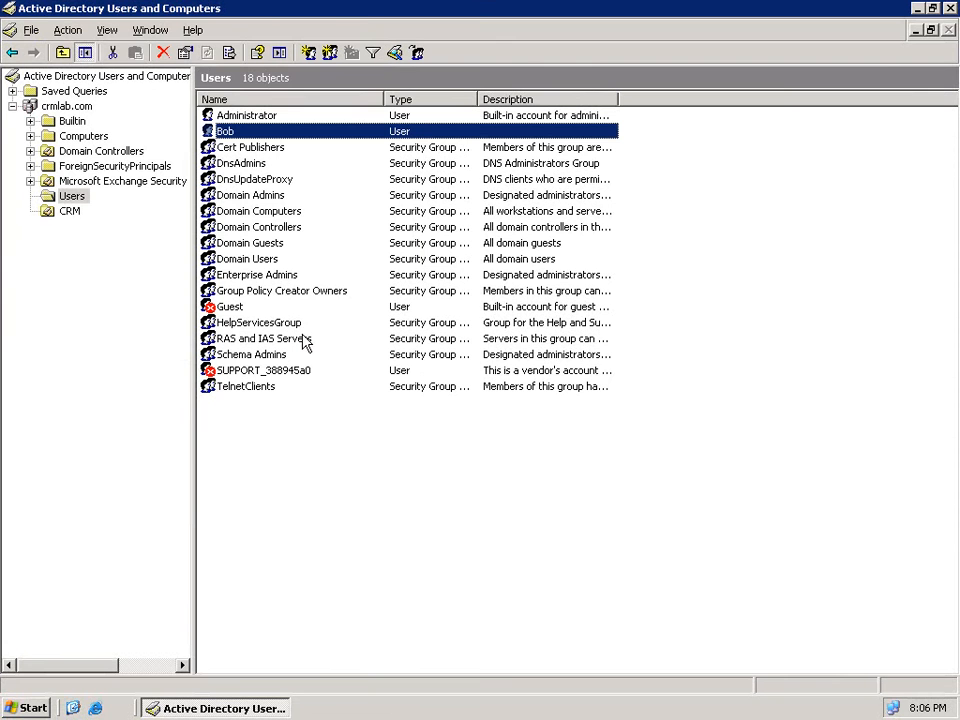
- Start a new user in the Users container, using the same first and logon name
{"action": "right_click", "coordinate": [297, 437]}
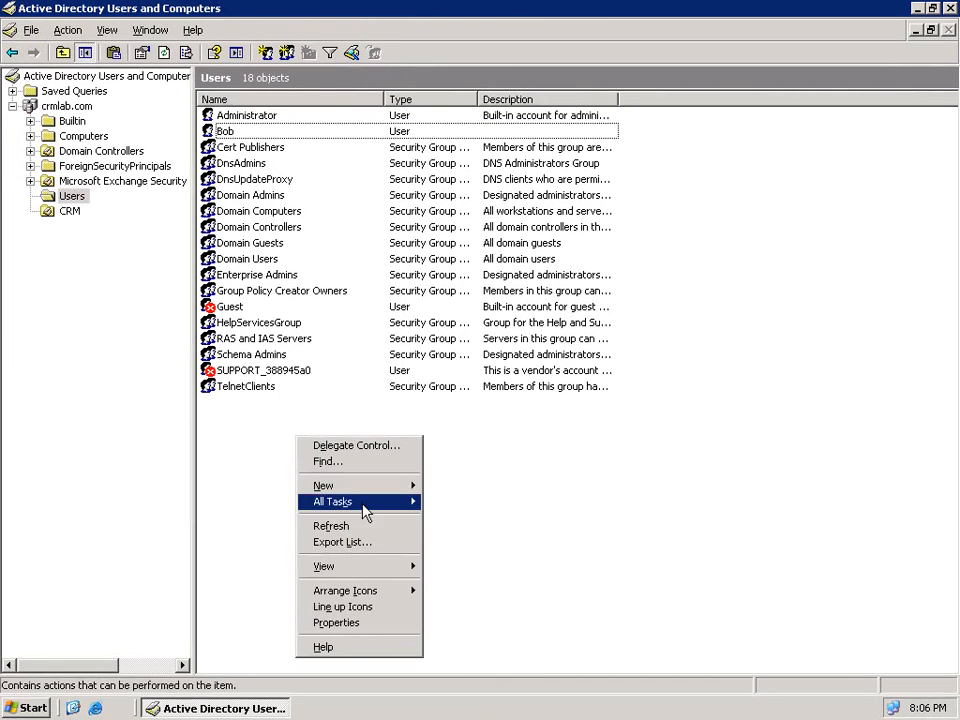
{"action": "mouse_move", "coordinate": [400, 487]}
{"action": "left_click", "coordinate": [462, 600]}
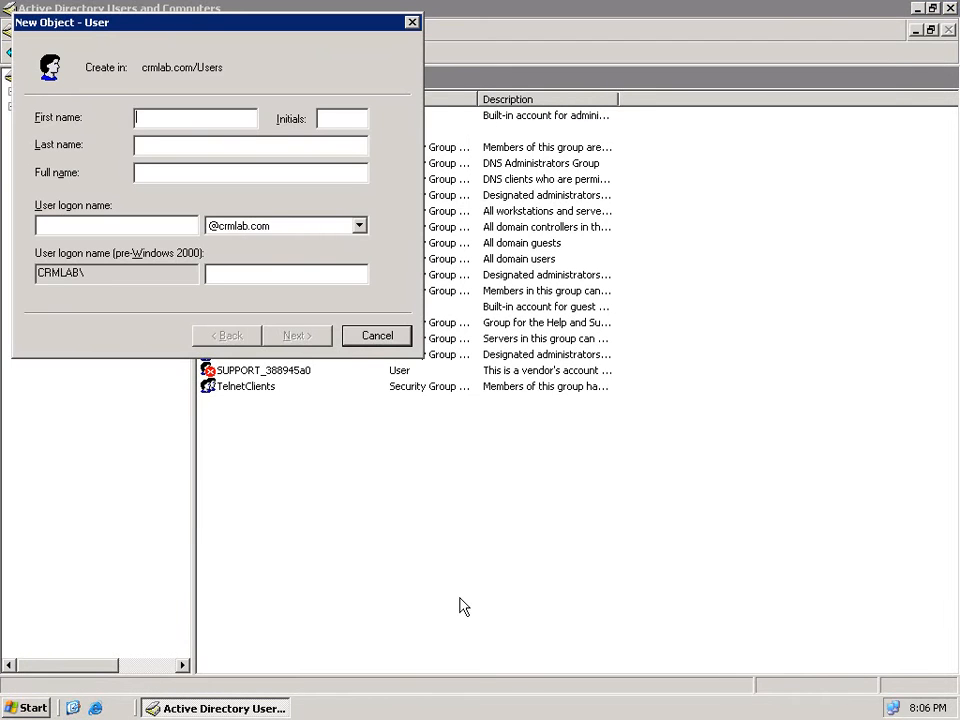
{"action": "type", "text": "Bill"}
{"action": "key", "text": "Tab"}
{"action": "key", "text": "Tab"}
{"action": "key", "text": "Tab"}
{"action": "key", "text": "Tab"}
{"action": "type", "text": "Bill"}
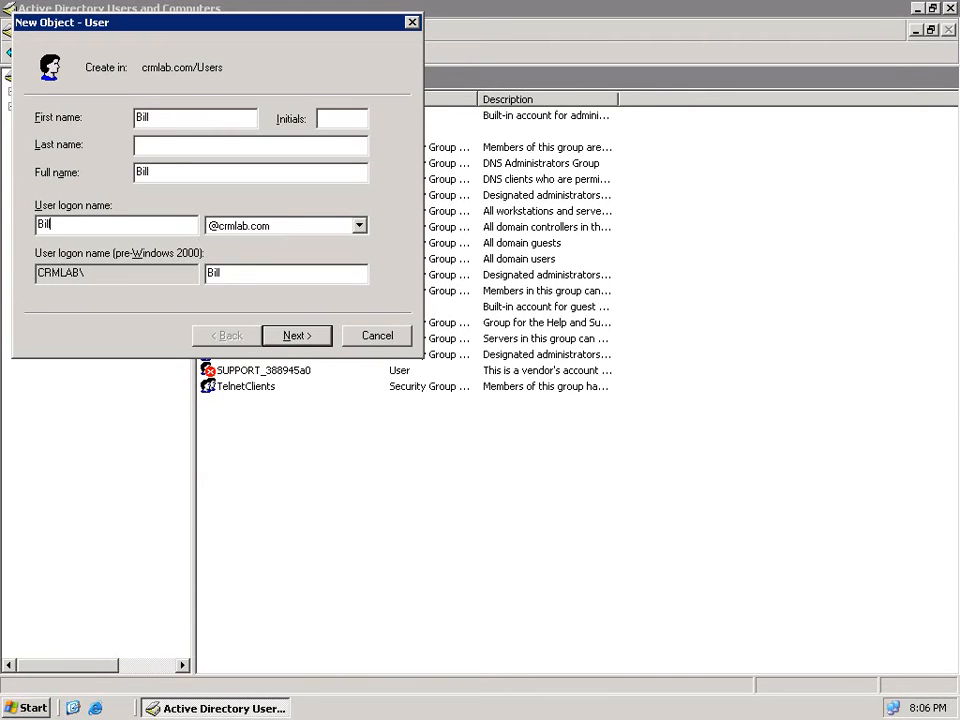
- Set a confirmed password that never expires, with no change at next logon, and finish
{"action": "left_click", "coordinate": [306, 347]}
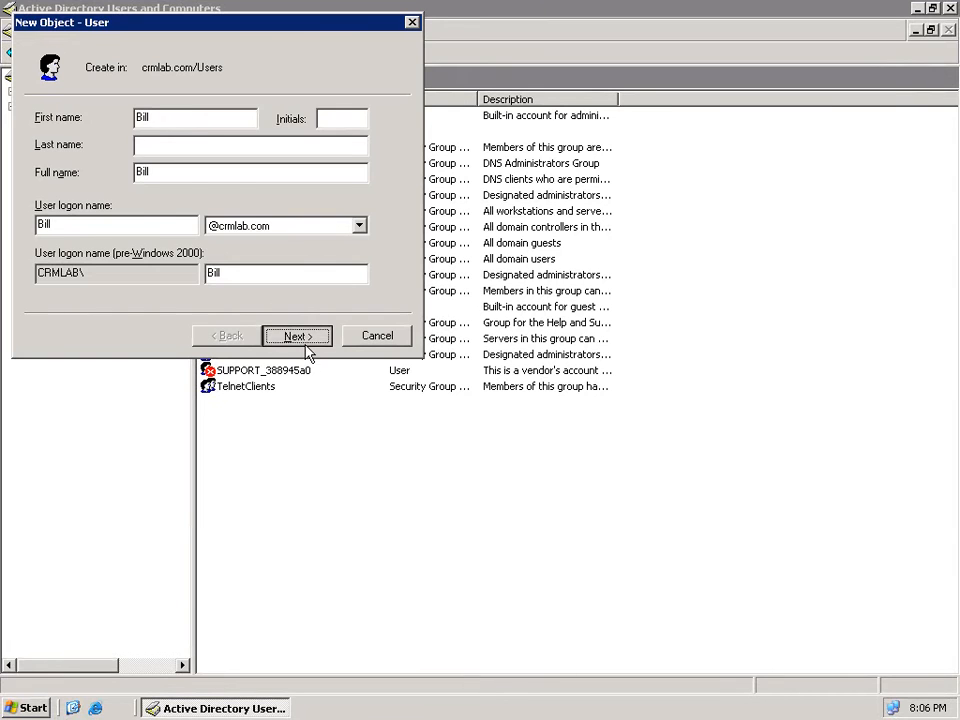
{"action": "type", "text": "P@ssw0rd"}
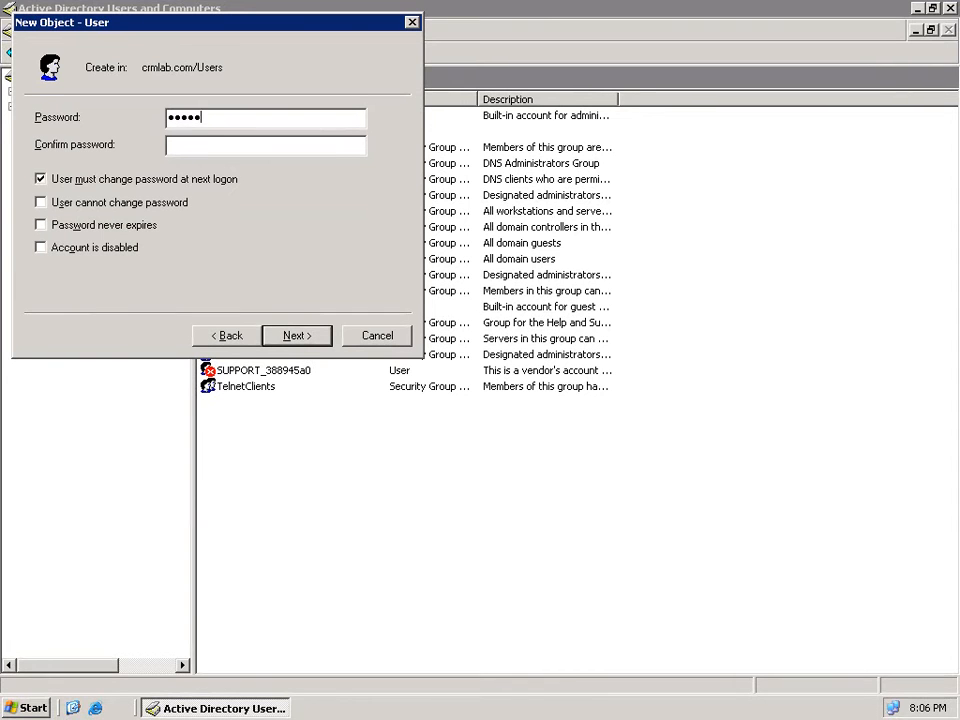
{"action": "key", "text": "Tab"}
{"action": "type", "text": "P@ssw0rd"}
{"action": "key", "text": "Tab"}
{"action": "key", "text": "space"}
{"action": "key", "text": "Tab"}
{"action": "key", "text": "Tab"}
{"action": "key", "text": "space"}
{"action": "left_click", "coordinate": [298, 336]}
{"action": "left_click", "coordinate": [300, 336]}
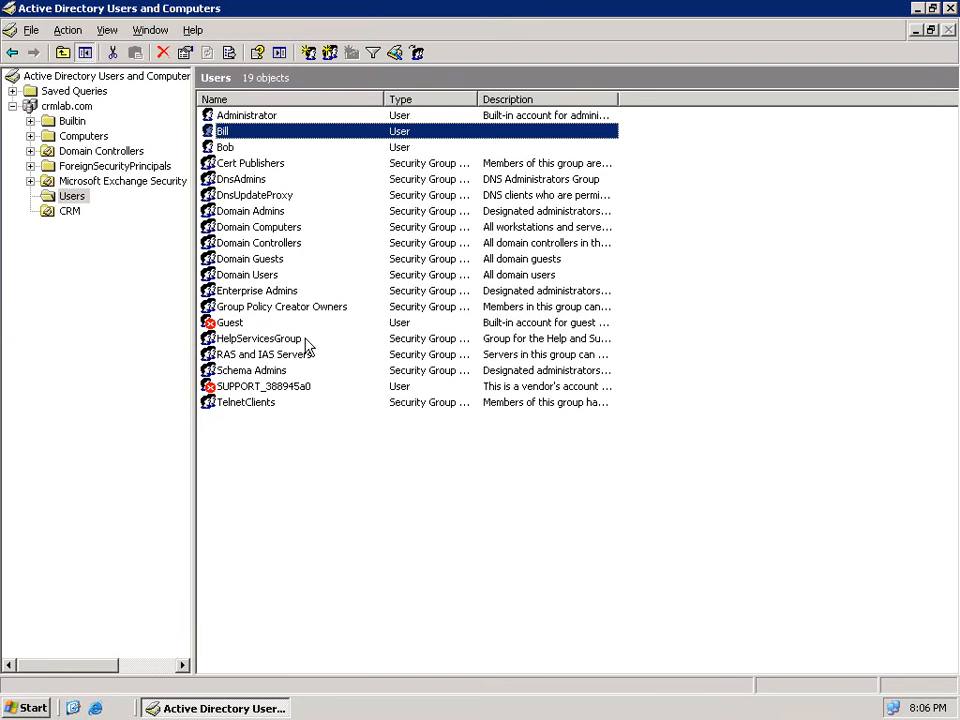
- Start another new user in Users, entering the same first and logon name
{"action": "right_click", "coordinate": [316, 444]}
{"action": "mouse_move", "coordinate": [369, 493]}
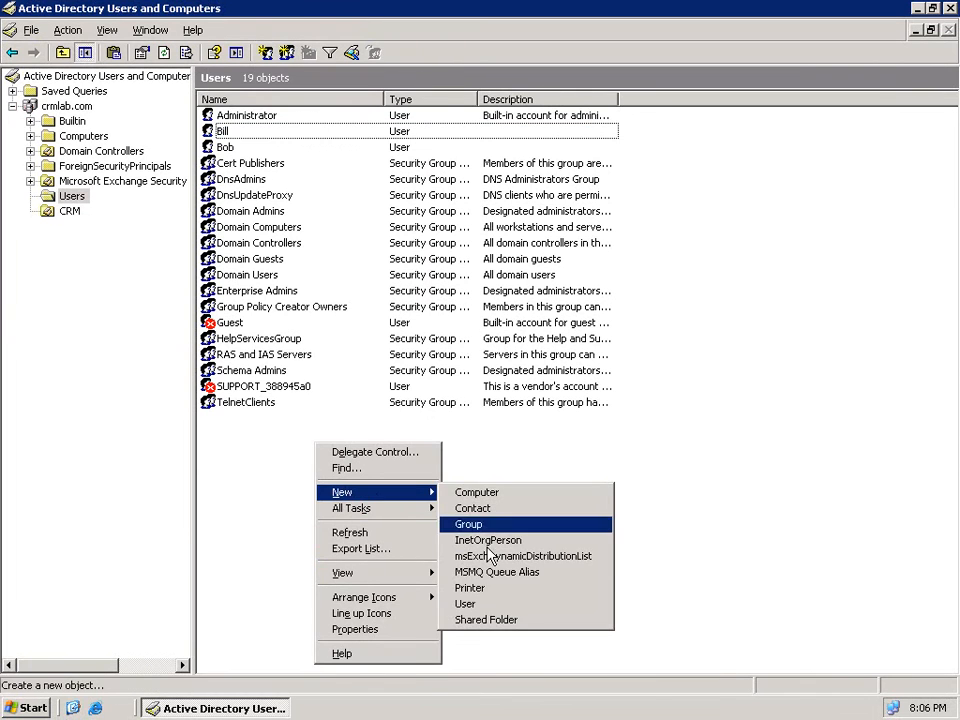
{"action": "left_click", "coordinate": [478, 605]}
{"action": "type", "text": "Betty"}
{"action": "key", "text": "Tab"}
{"action": "key", "text": "Tab"}
{"action": "key", "text": "Tab"}
{"action": "key", "text": "Tab"}
{"action": "type", "text": "Betty"}
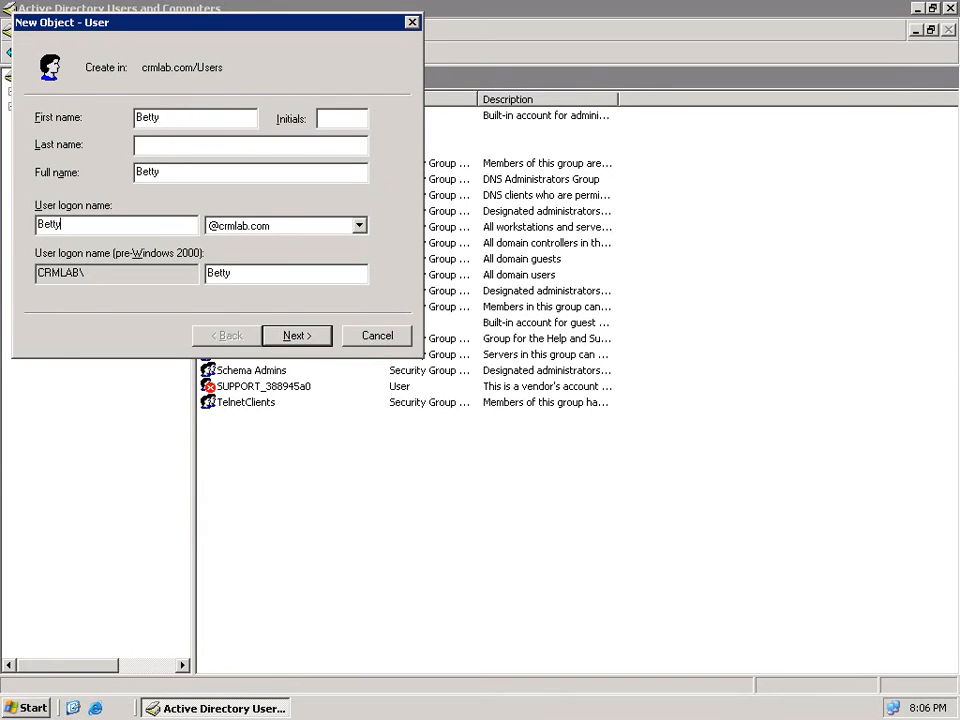
- Give the user a confirmed password that never expires and needs no change, then finish
{"action": "key", "text": "Return"}
{"action": "type", "text": "••••••••"}
{"action": "key", "text": "Tab"}
{"action": "type", "text": "••••••••"}
{"action": "key", "text": "Tab"}
{"action": "key", "text": "space"}
{"action": "key", "text": "Tab"}
{"action": "key", "text": "Tab"}
{"action": "key", "text": "space"}
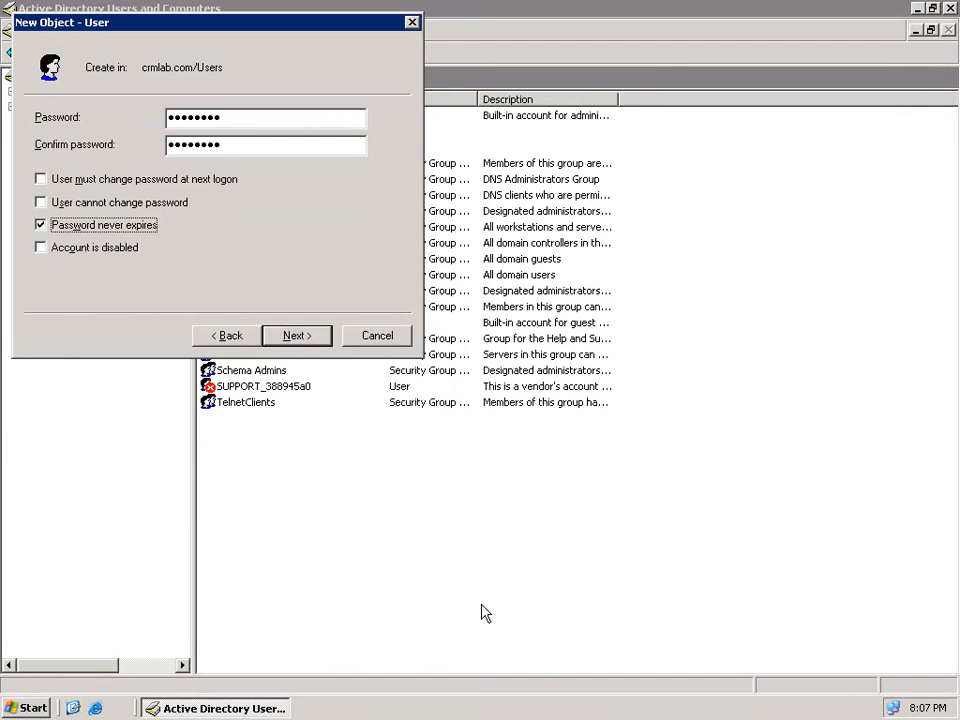
{"action": "key", "text": "Return"}
{"action": "key", "text": "Return"}
- Start the fourth new user in Users, entering matching first and logon names
{"action": "right_click", "coordinate": [404, 510]}
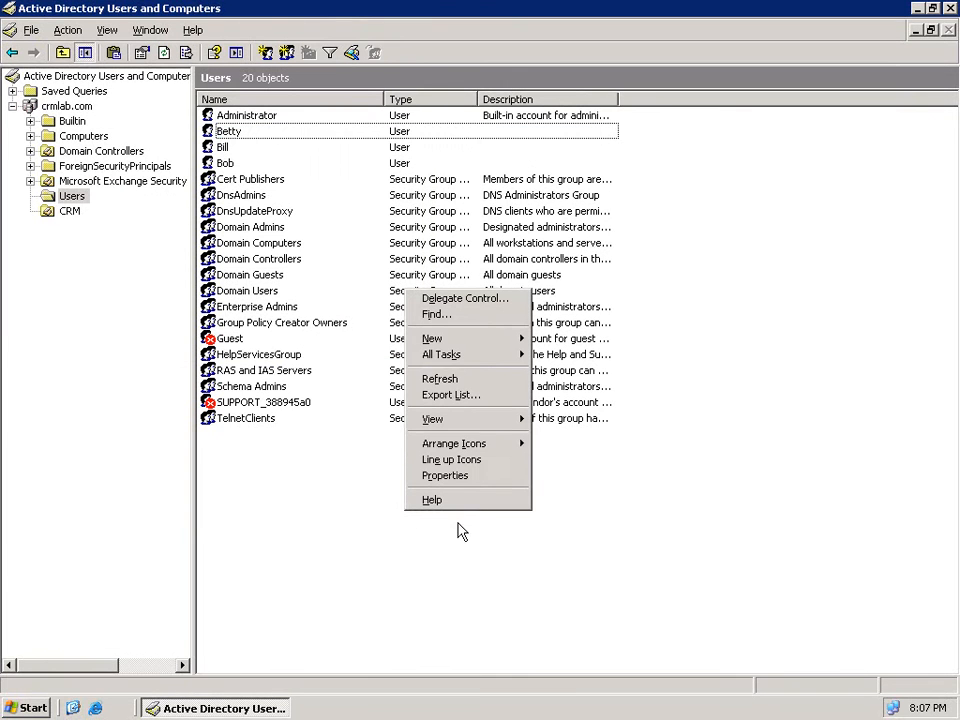
{"action": "mouse_move", "coordinate": [470, 339]}
{"action": "left_click", "coordinate": [590, 451]}
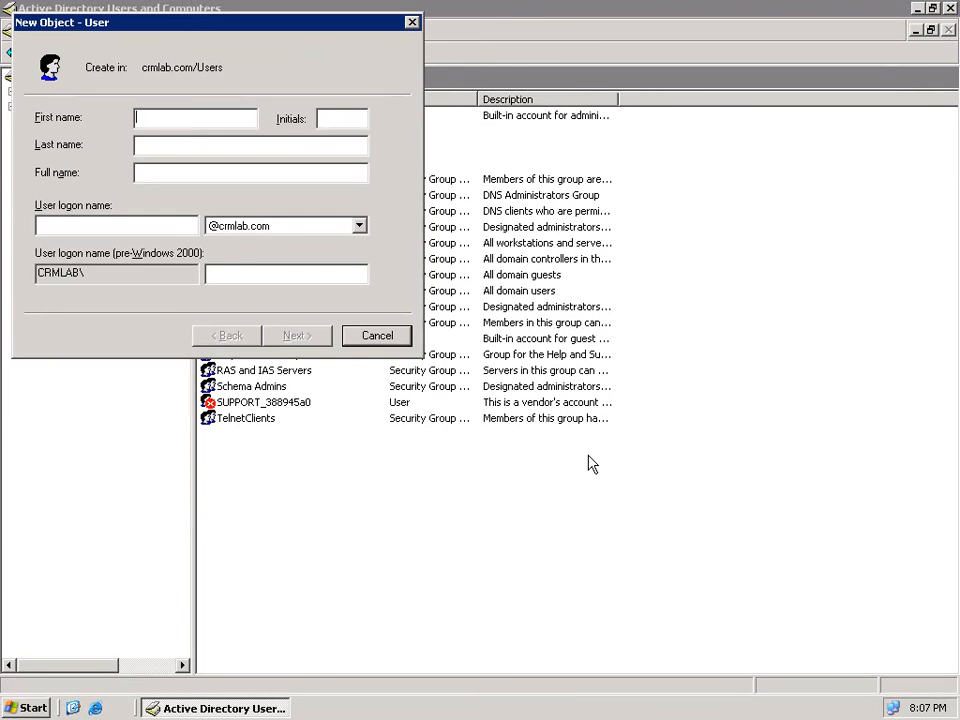
{"action": "type", "text": "Barry"}
{"action": "key", "text": "Tab"}
{"action": "key", "text": "Tab"}
{"action": "key", "text": "Tab"}
{"action": "type", "text": "Barry"}
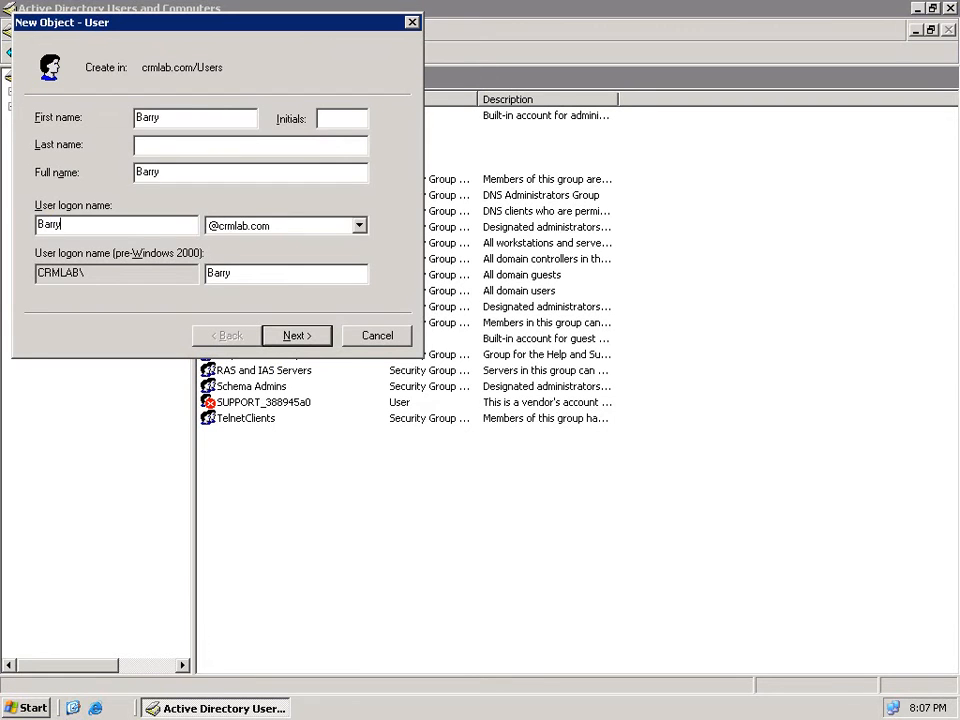
- Set a confirmed, never-expiring password with no change required at logon, and finish
{"action": "key", "text": "Return"}
{"action": "type", "text": "********"}
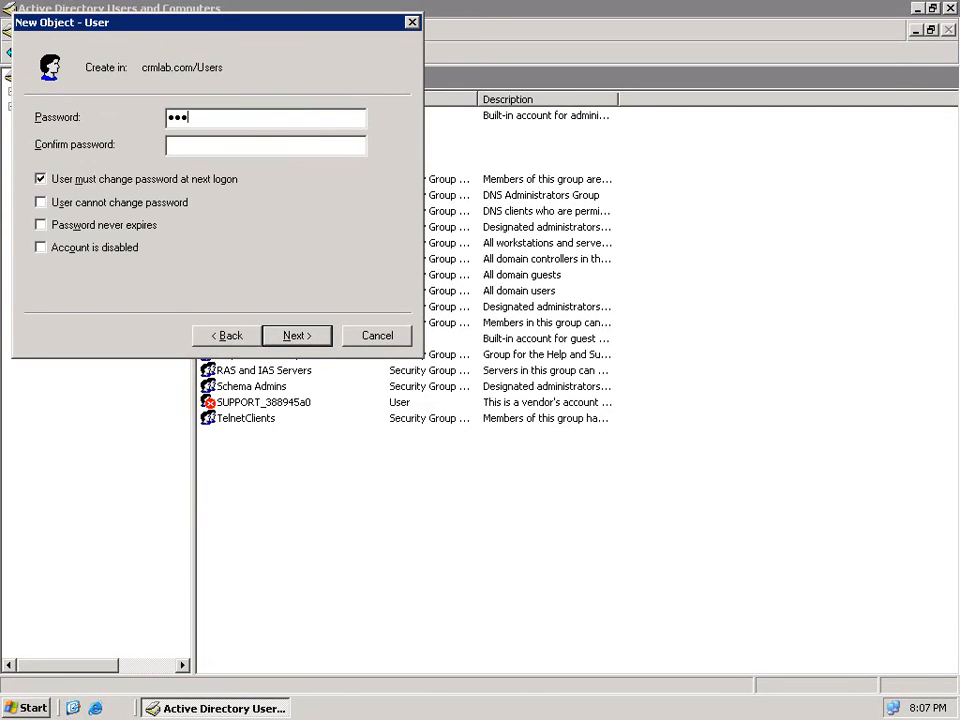
{"action": "key", "text": "Tab"}
{"action": "type", "text": "********"}
{"action": "key", "text": "Tab"}
{"action": "key", "text": "space"}
{"action": "key", "text": "Tab"}
{"action": "key", "text": "Tab"}
{"action": "key", "text": "space"}
{"action": "key", "text": "Return"}
{"action": "key", "text": "Return"}
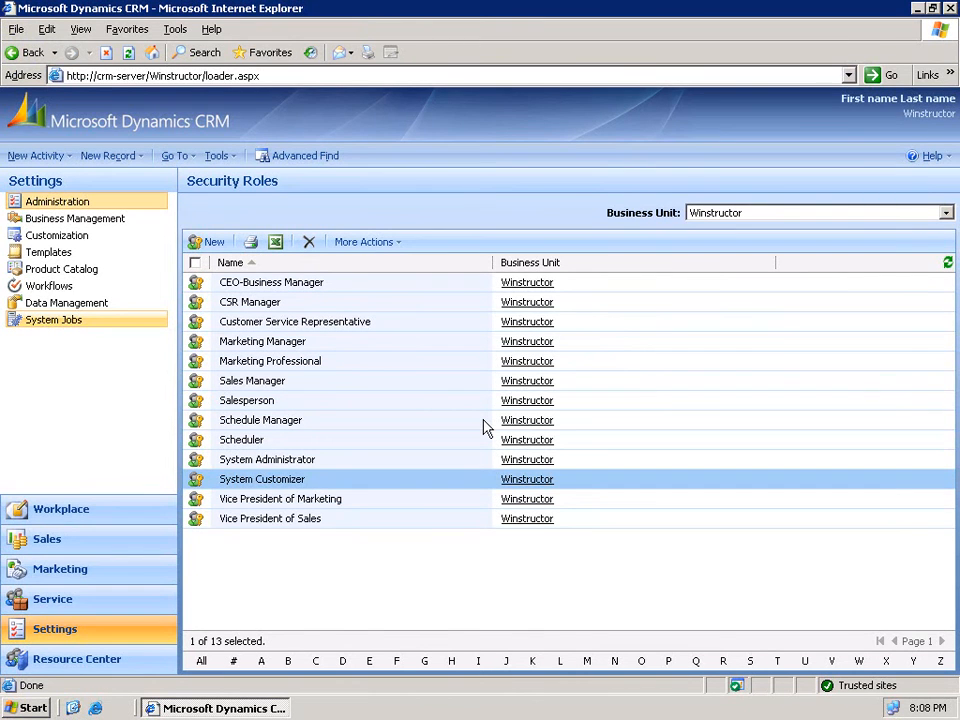
- Go to Settings > Administration > Users to list the CRM's enabled users
{"action": "left_click", "coordinate": [48, 632]}
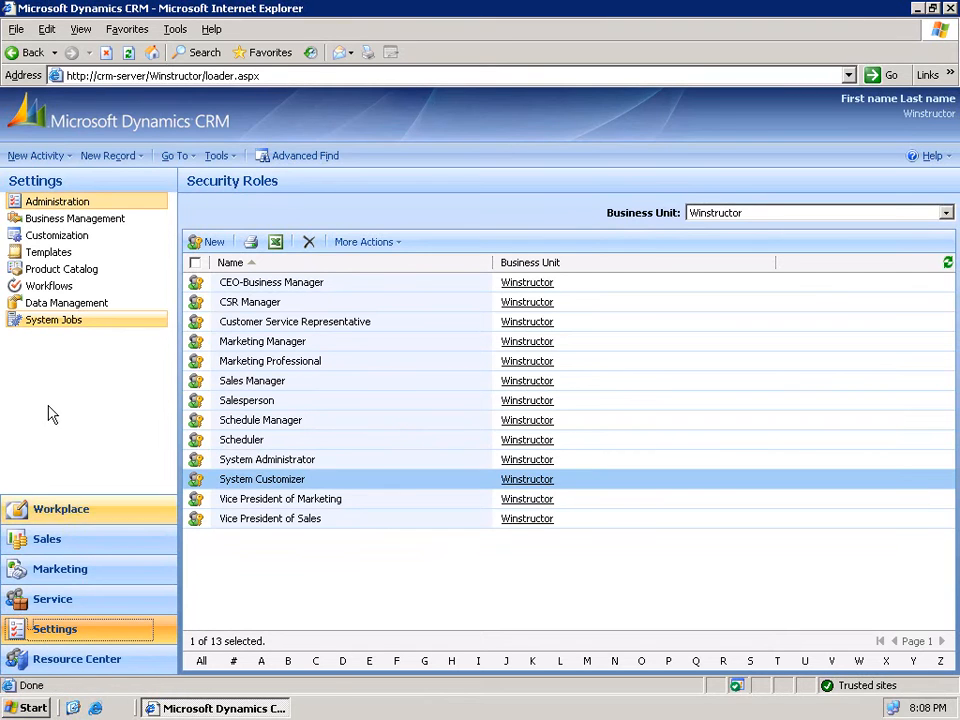
{"action": "left_click", "coordinate": [55, 208]}
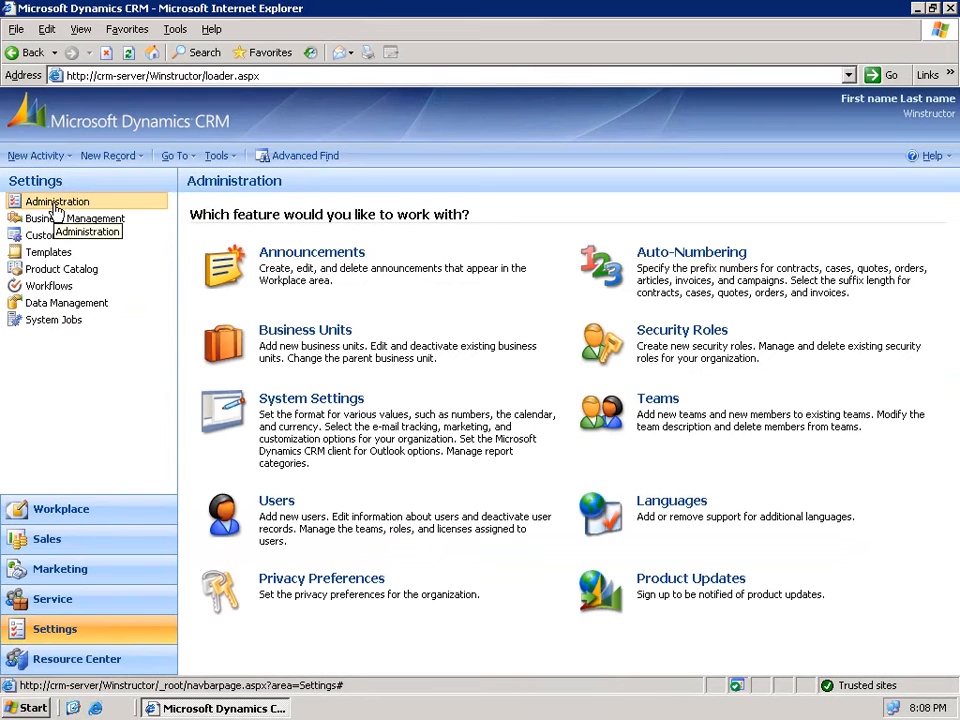
{"action": "left_click", "coordinate": [279, 504]}
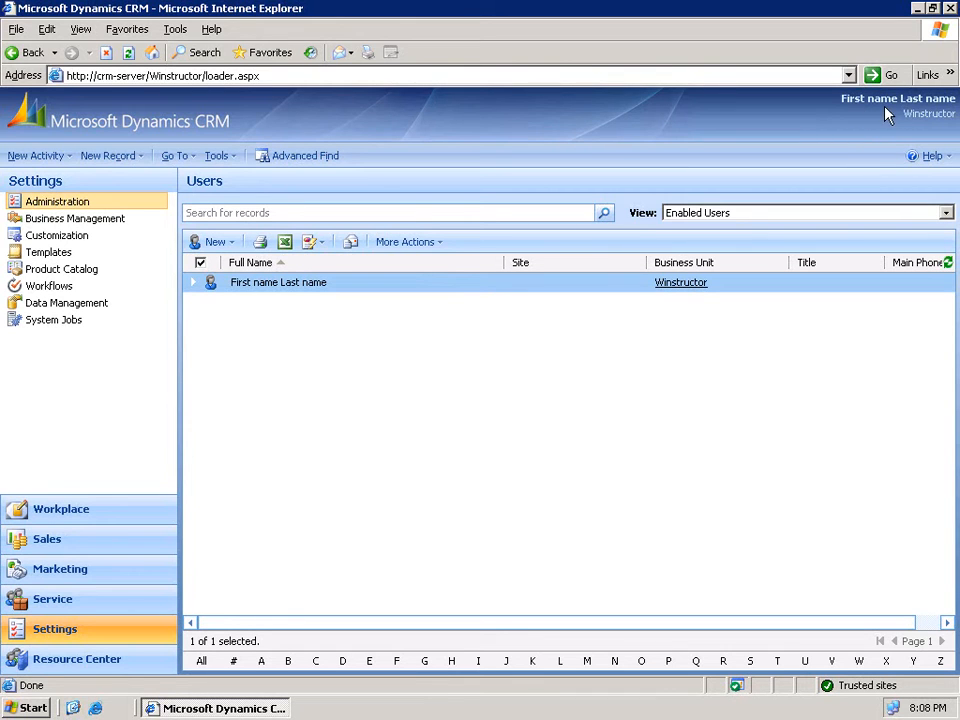
- Rename the placeholder CRM user to first name Domain, last name Administrator, and save and close
{"action": "double_click", "coordinate": [340, 285]}
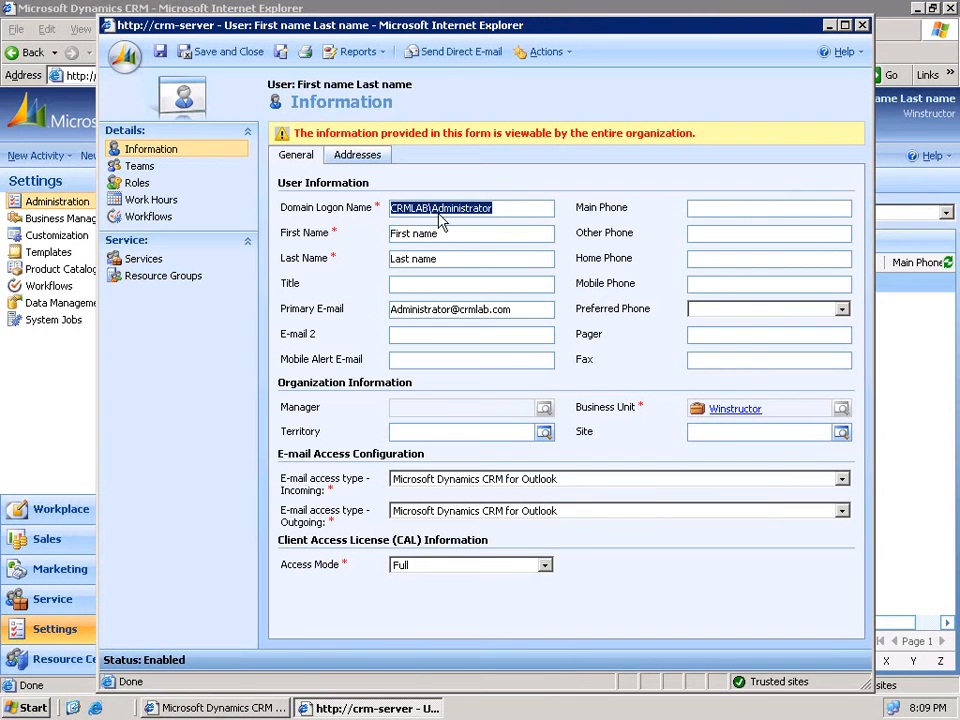
{"action": "left_click", "coordinate": [432, 233]}
{"action": "triple_click", "coordinate": [432, 233]}
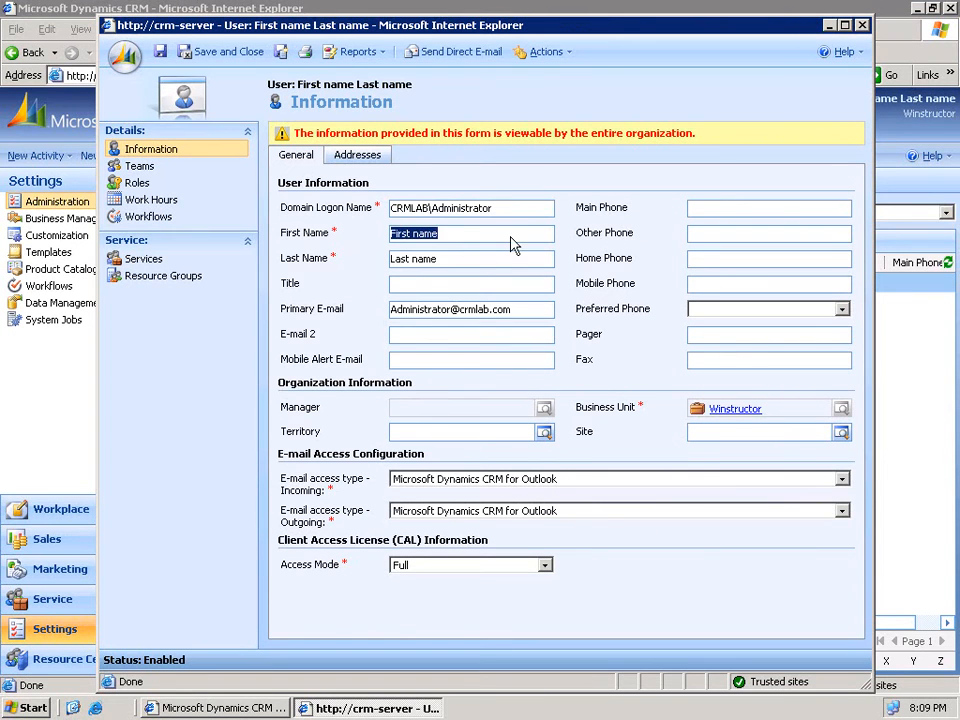
{"action": "type", "text": "Domain"}
{"action": "key", "text": "Tab"}
{"action": "type", "text": "Administra"}
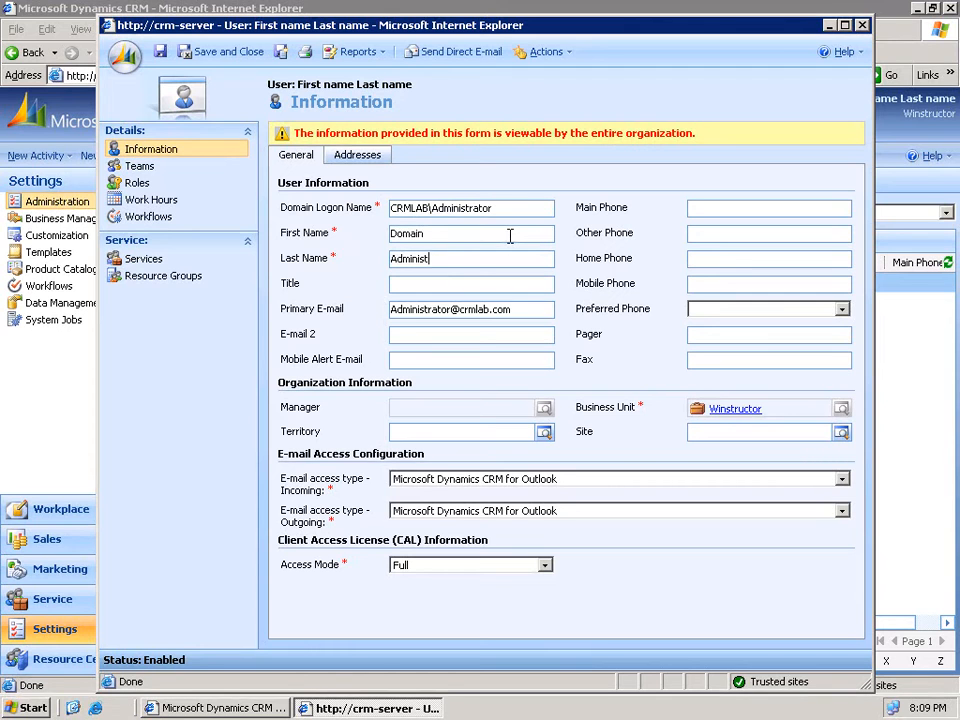
{"action": "type", "text": "tor"}
{"action": "left_click", "coordinate": [229, 55]}
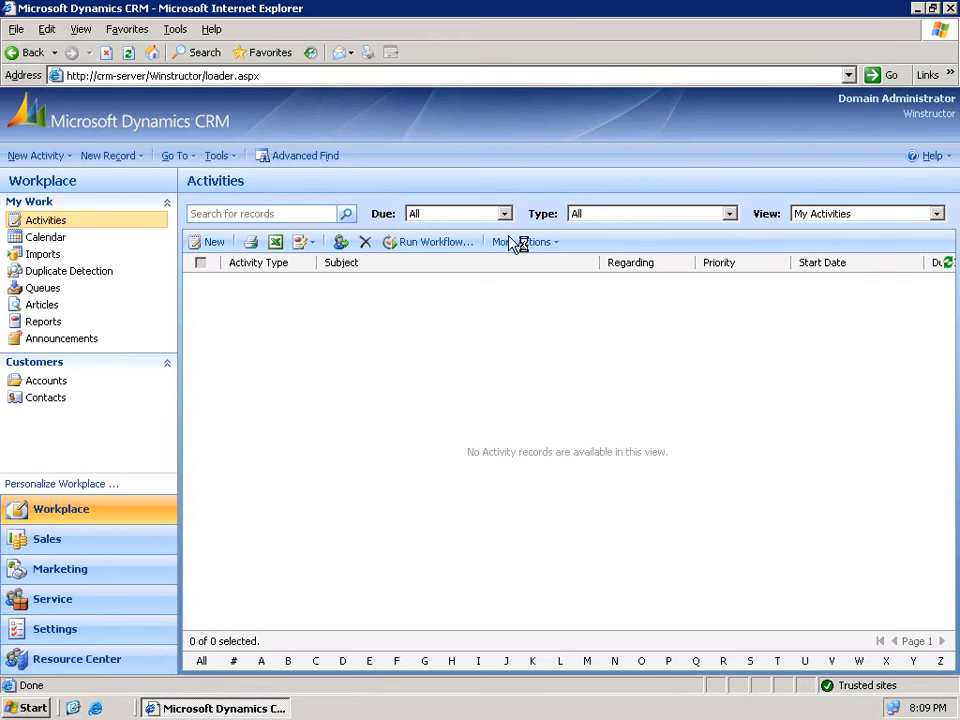
- From Settings' Users list, open a blank form for a single new user
{"action": "left_click", "coordinate": [53, 632]}
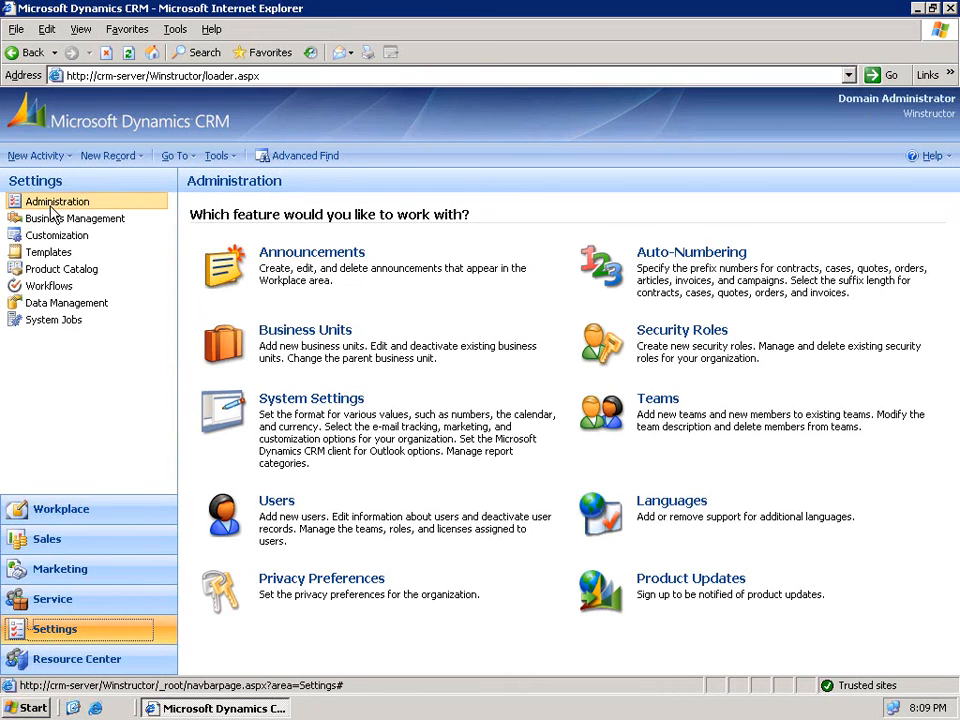
{"action": "left_click", "coordinate": [277, 502]}
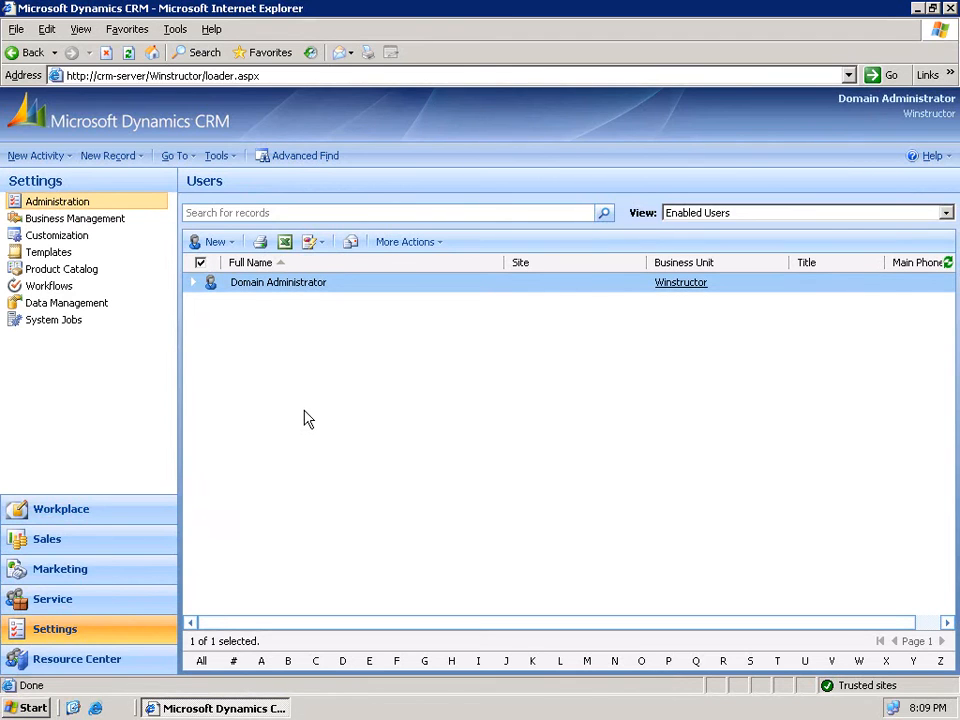
{"action": "left_click", "coordinate": [219, 244]}
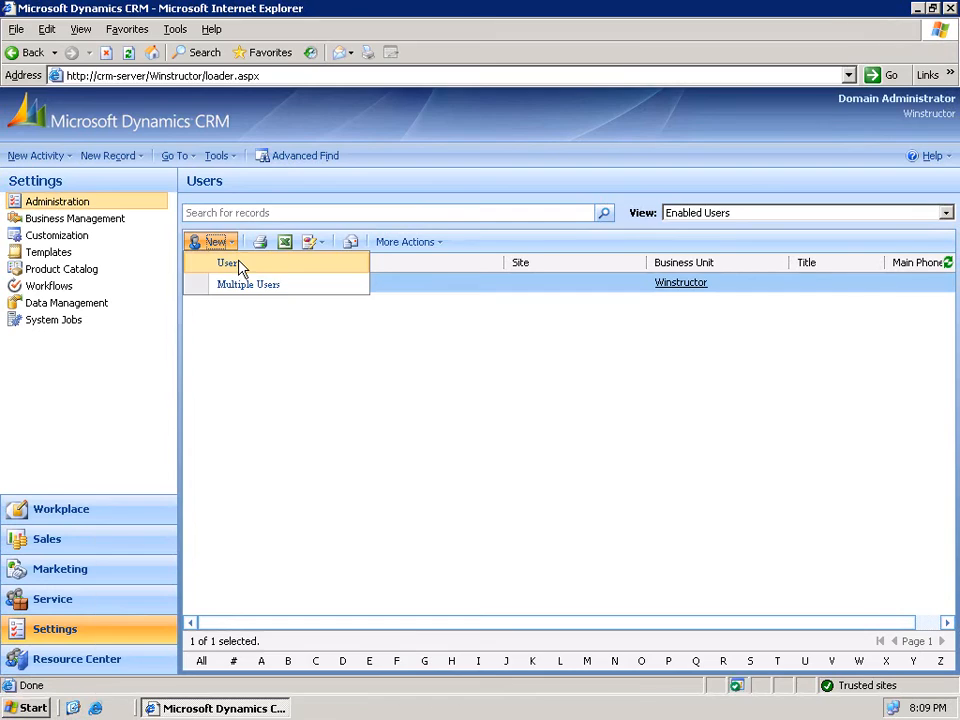
{"action": "left_click", "coordinate": [238, 265]}
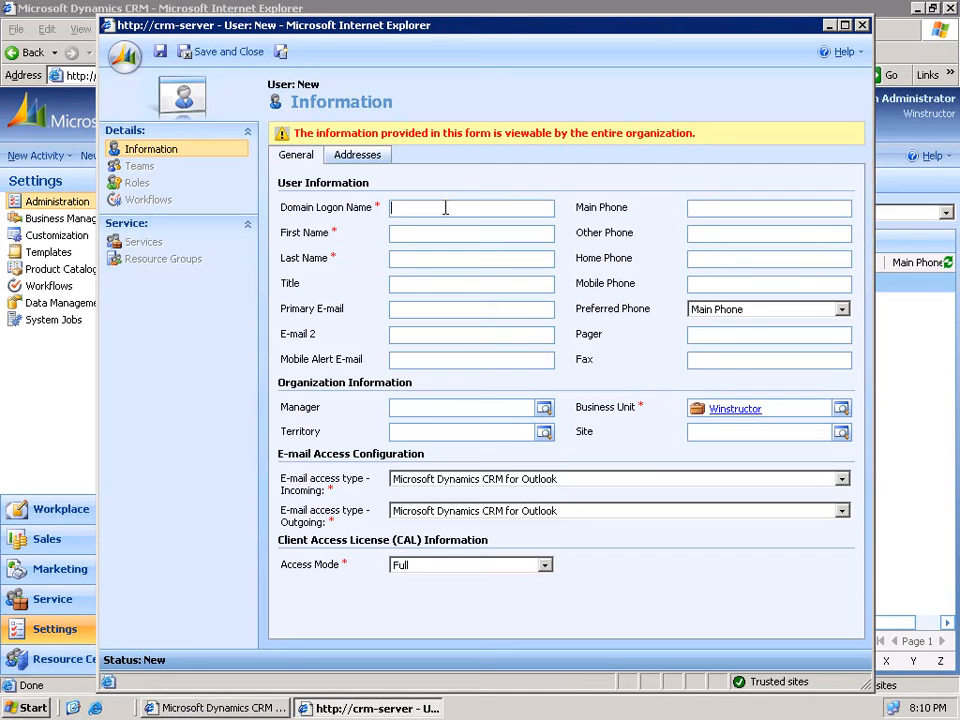
- Enter the new user's CRMLAB domain logon and name fields
{"action": "type", "text": "CRMLAB\\Bob"}
{"action": "key", "text": "Tab"}
{"action": "key", "text": "Tab"}
{"action": "type", "text": "Jones"}
- Assign the user to the Sales business unit, keep Full access mode, and save and close
{"action": "left_click", "coordinate": [841, 410]}
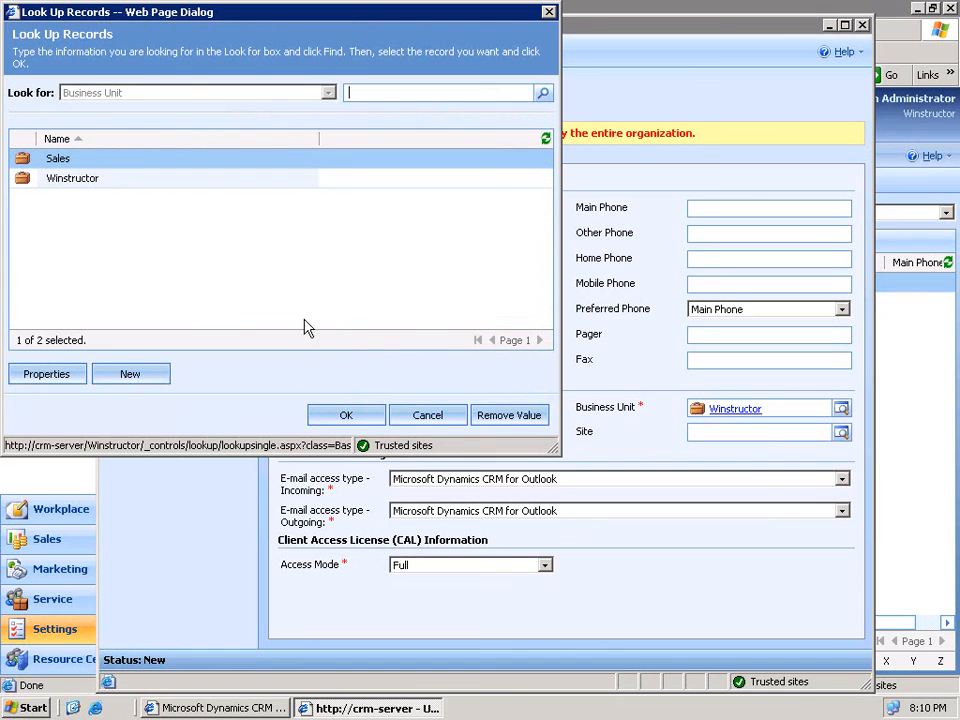
{"action": "left_click", "coordinate": [340, 415]}
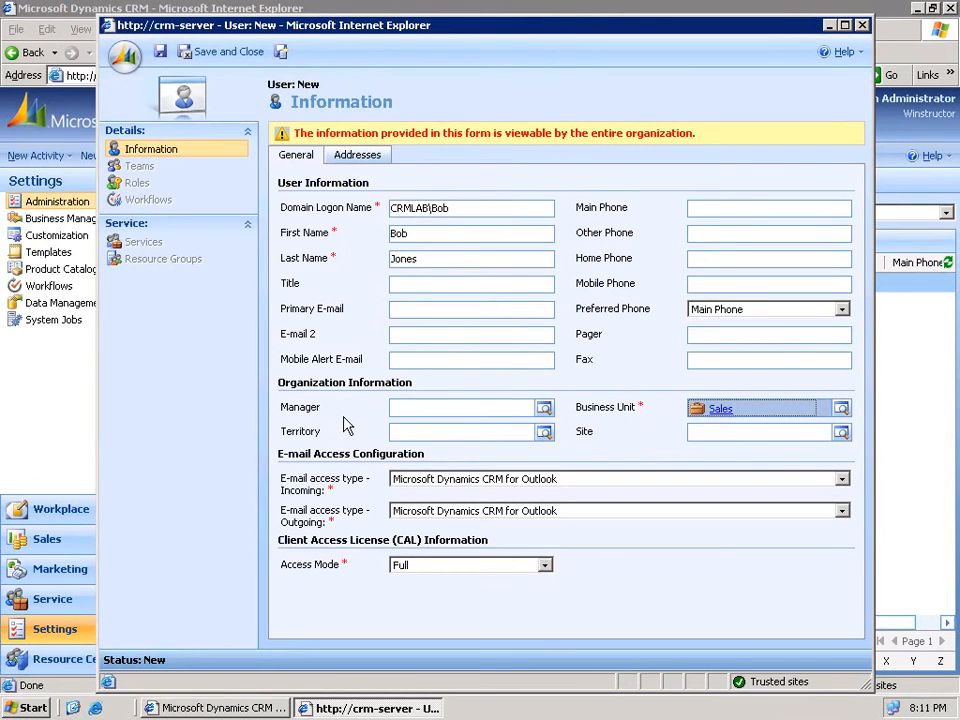
{"action": "left_click", "coordinate": [543, 567]}
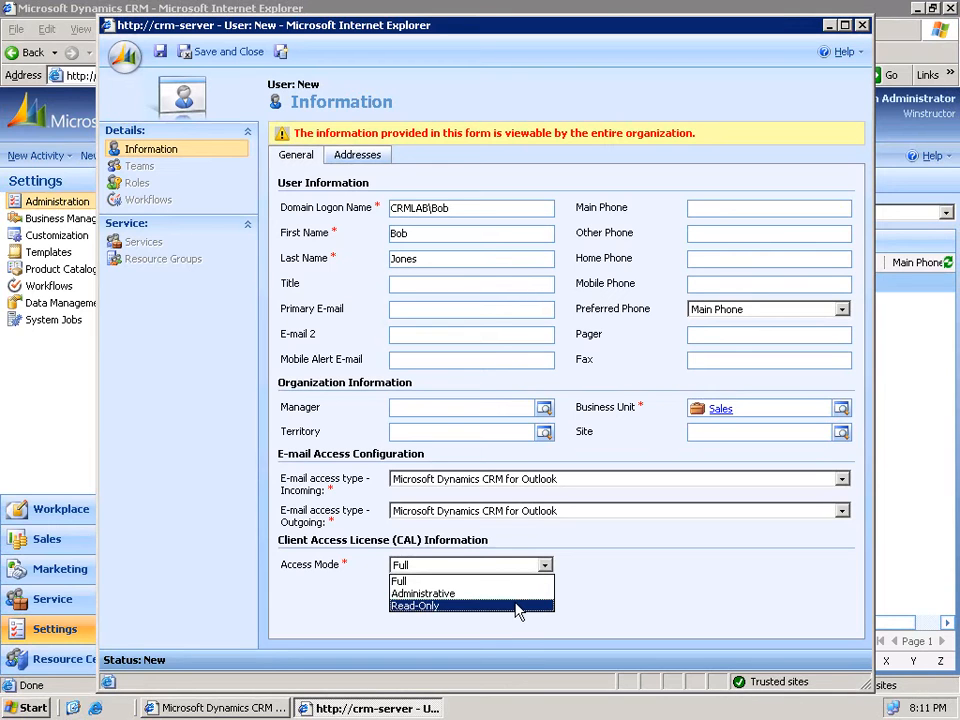
{"action": "left_click", "coordinate": [519, 564]}
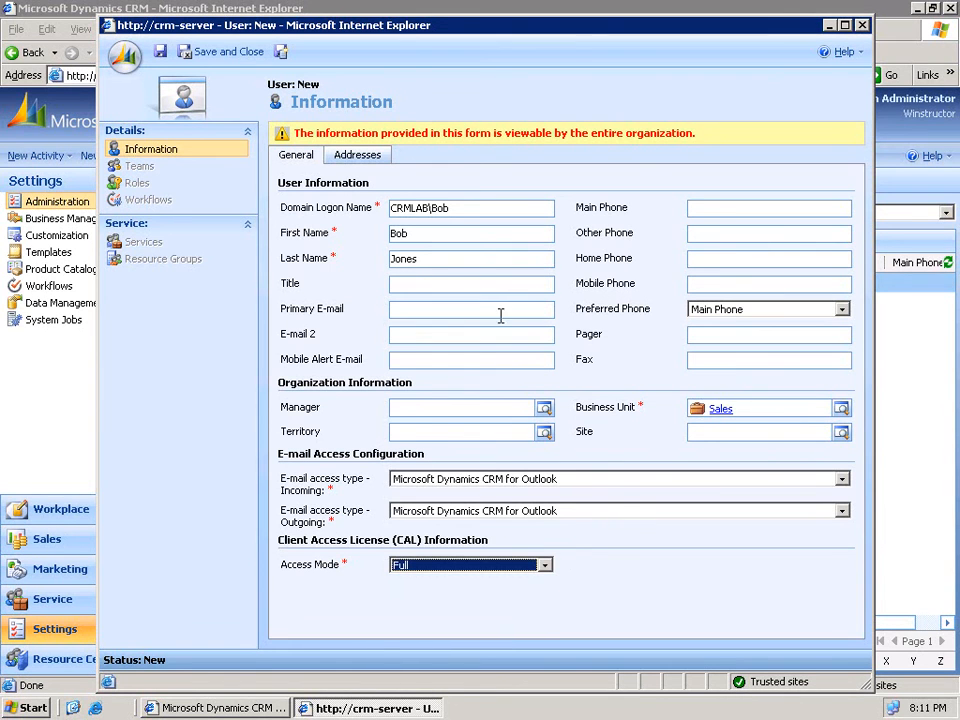
{"action": "left_click", "coordinate": [218, 57]}
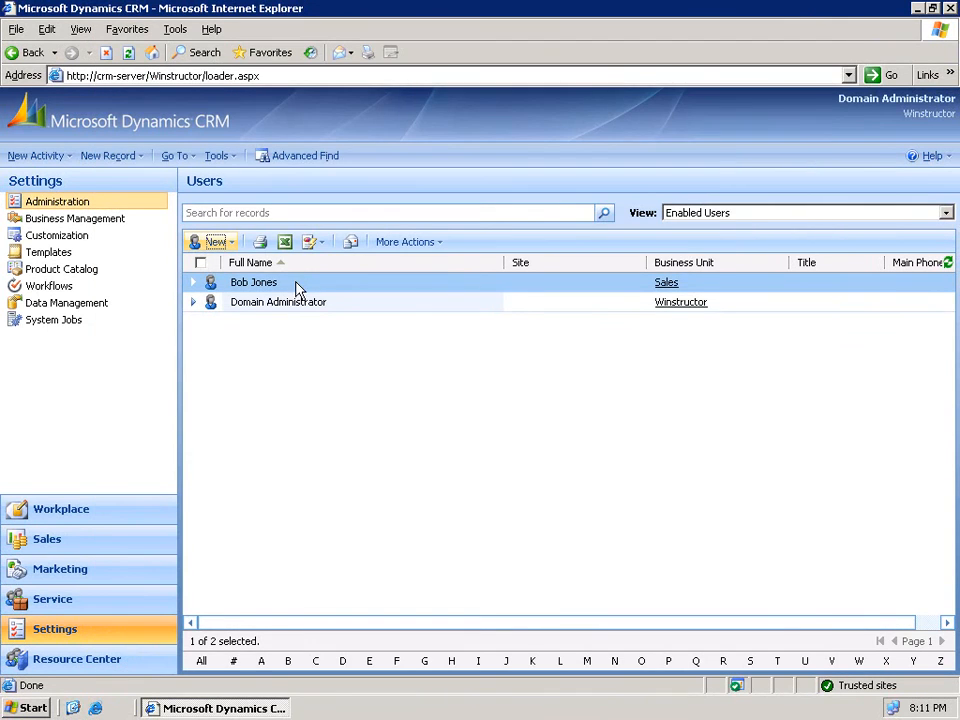
- Give the new Sales user the Sales Manager security role, save, and close the record
{"action": "double_click", "coordinate": [295, 286]}
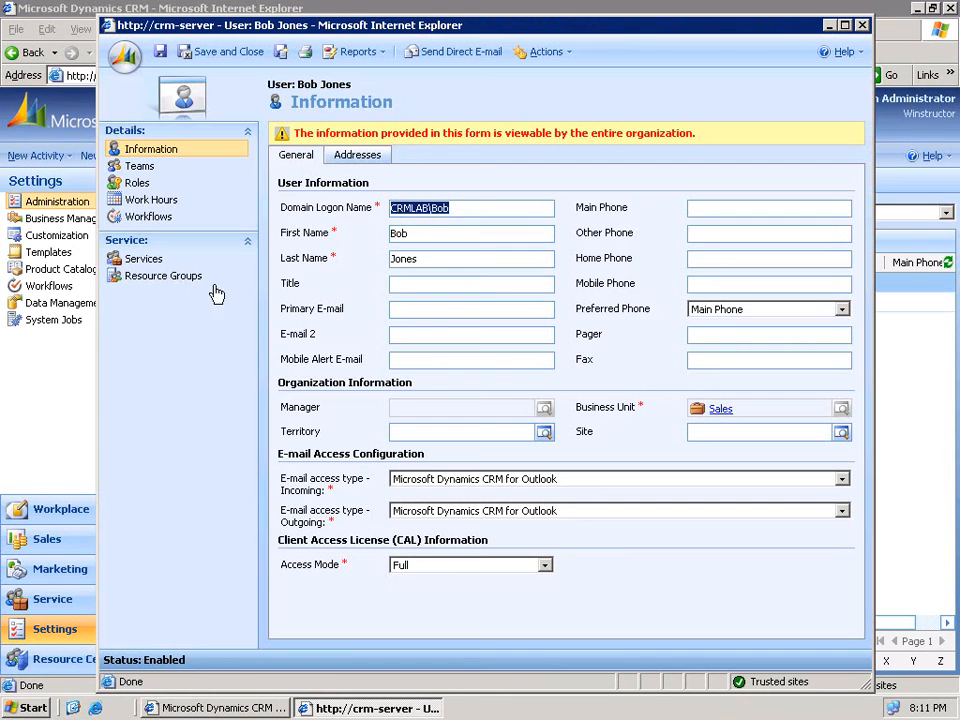
{"action": "left_click", "coordinate": [151, 189]}
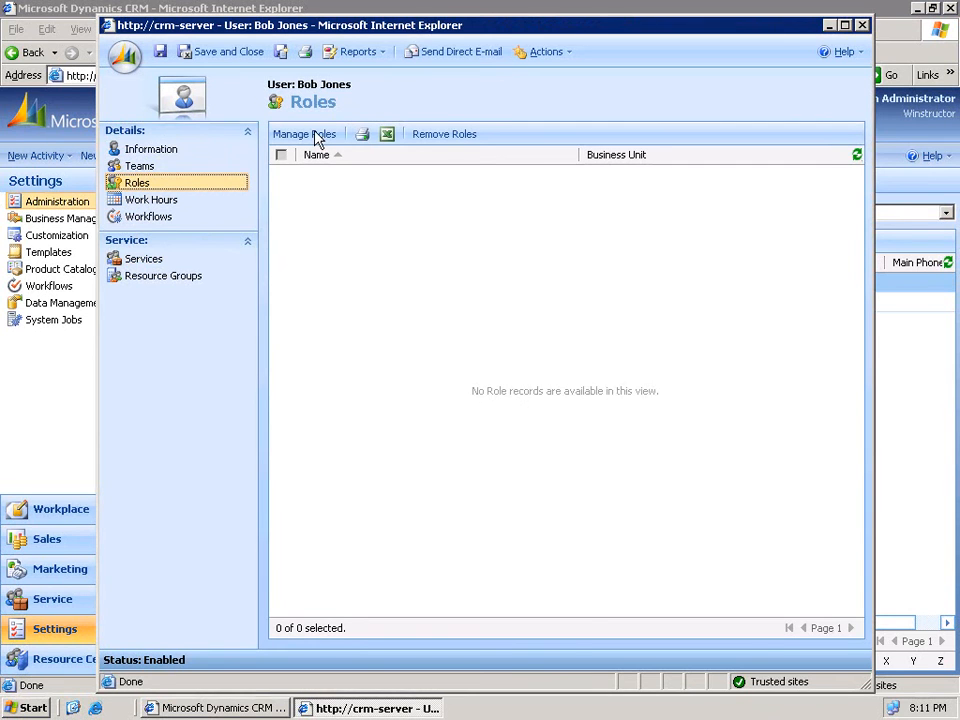
{"action": "left_click", "coordinate": [318, 135]}
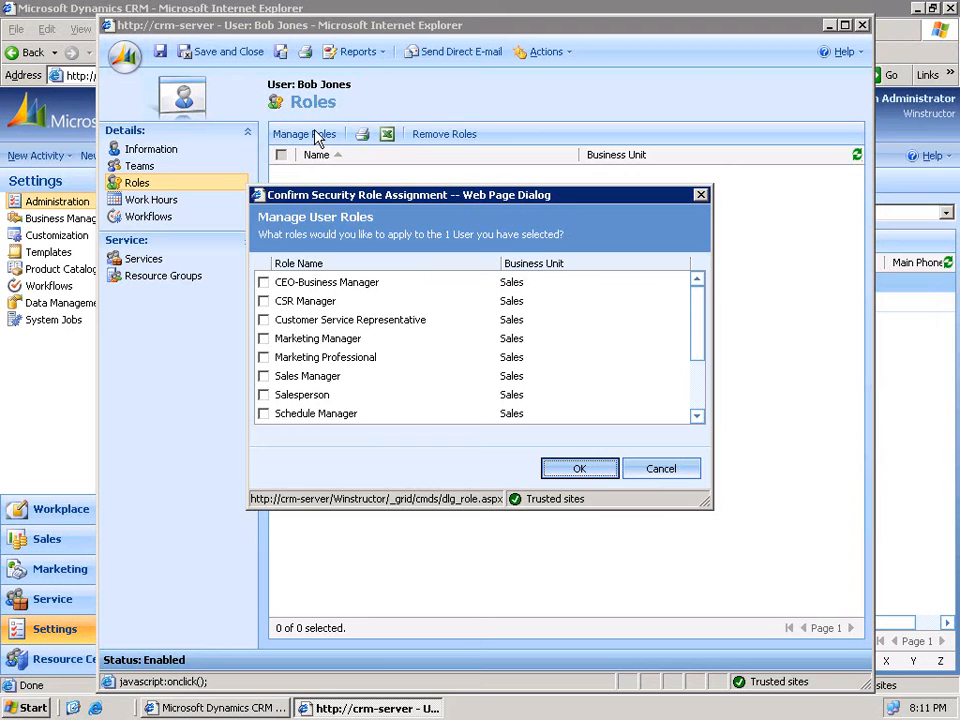
{"action": "left_click", "coordinate": [263, 377]}
{"action": "left_click", "coordinate": [579, 470]}
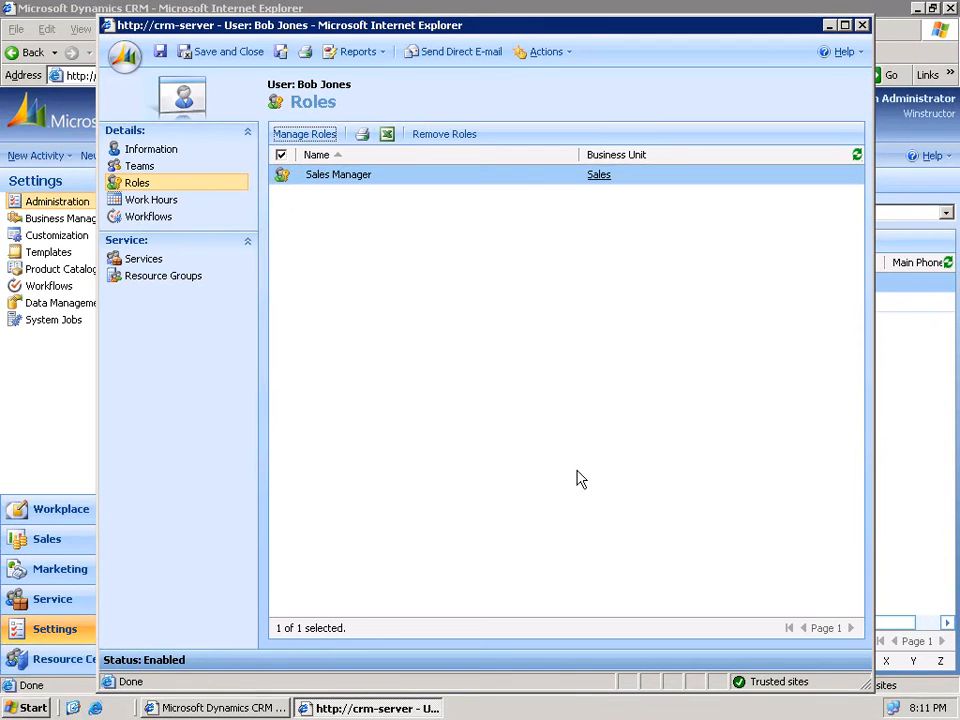
{"action": "left_click", "coordinate": [160, 55]}
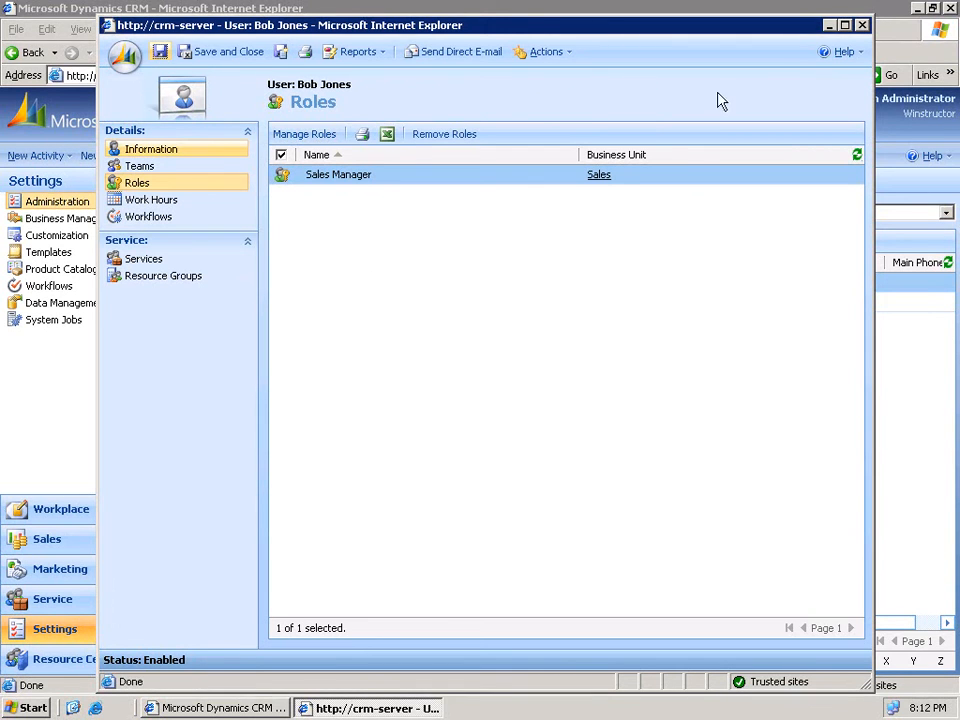
{"action": "left_click", "coordinate": [861, 25]}
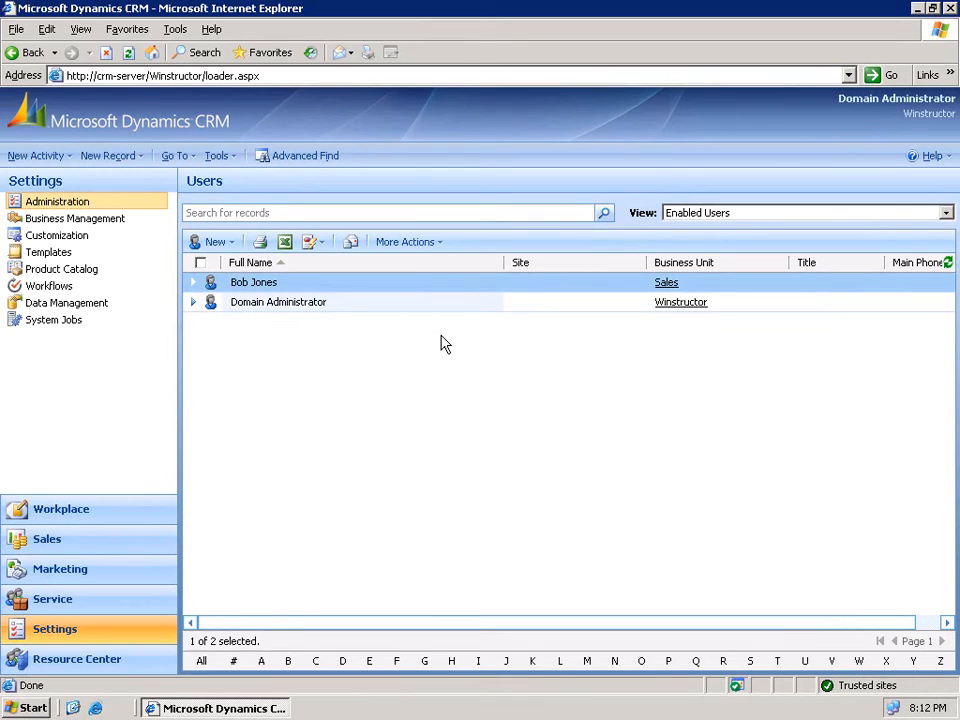
{"action": "left_click", "coordinate": [225, 246]}
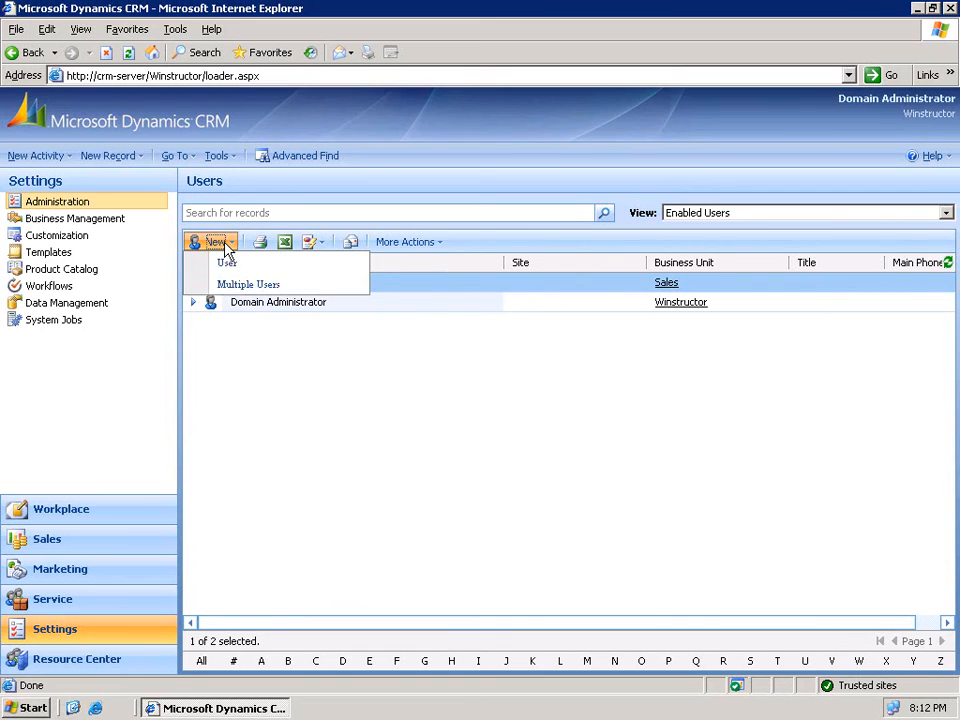
- In the Multiple Users wizard, choose the Sales business unit and the Salesperson role
{"action": "left_click", "coordinate": [271, 288]}
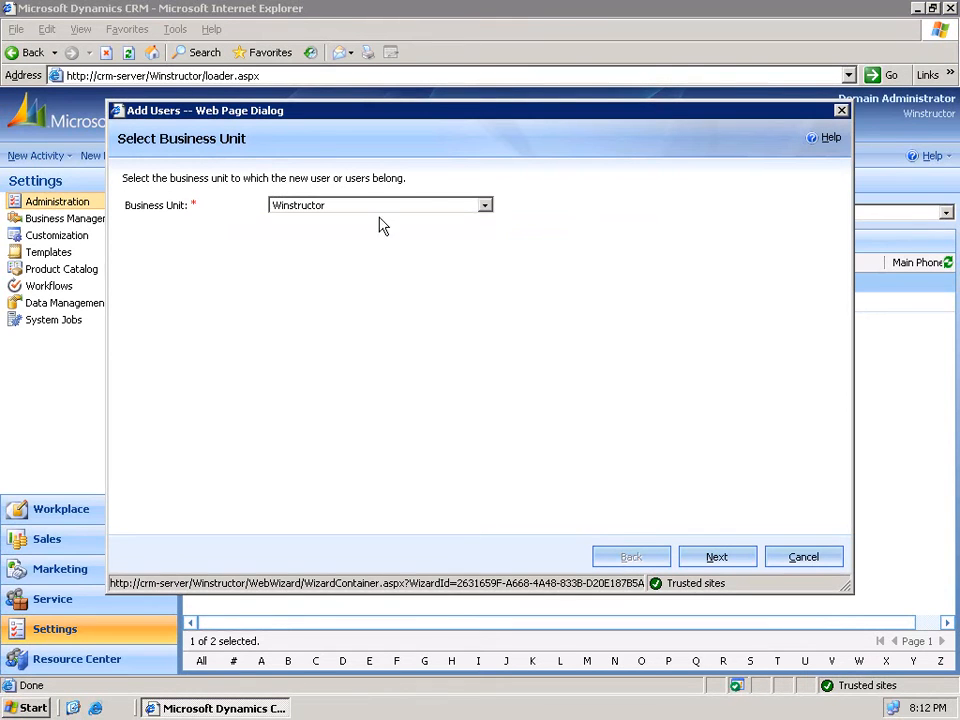
{"action": "left_click", "coordinate": [434, 206]}
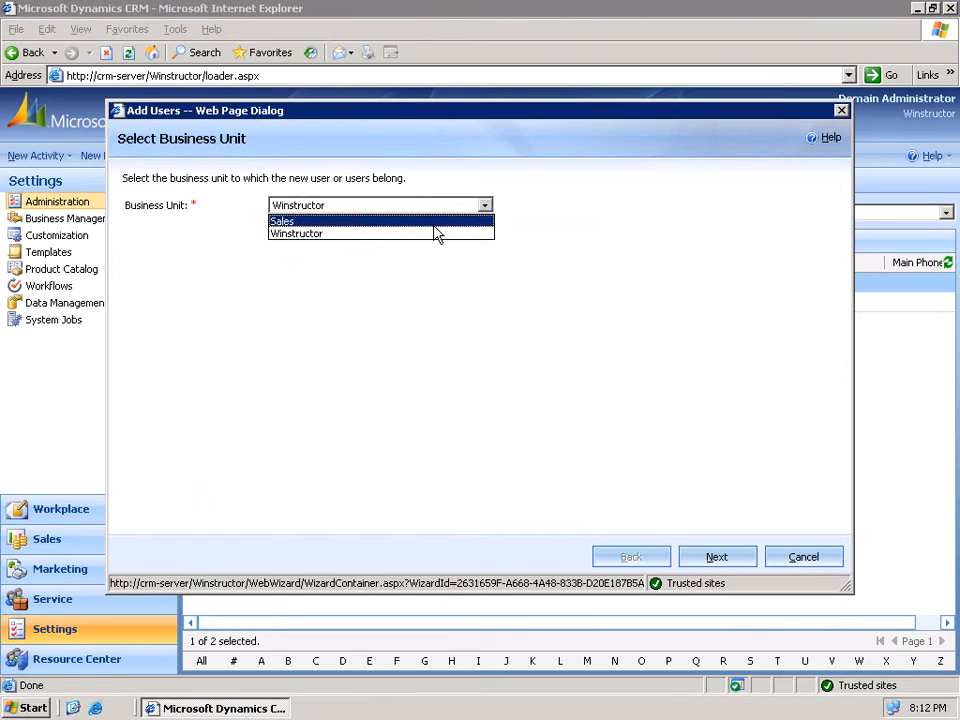
{"action": "left_click", "coordinate": [435, 226]}
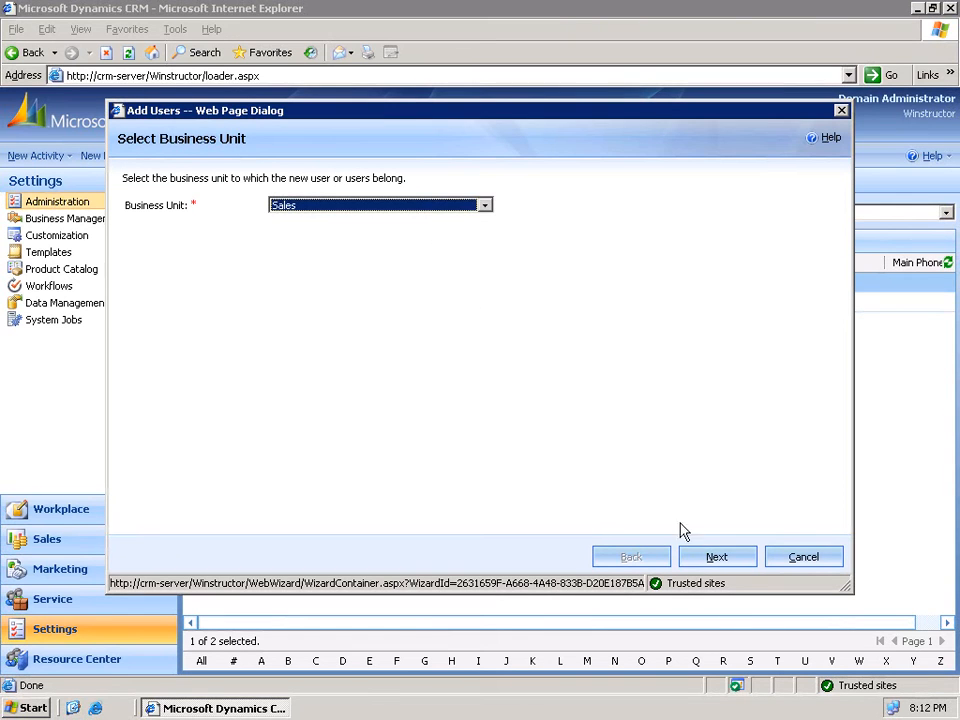
{"action": "left_click", "coordinate": [714, 557]}
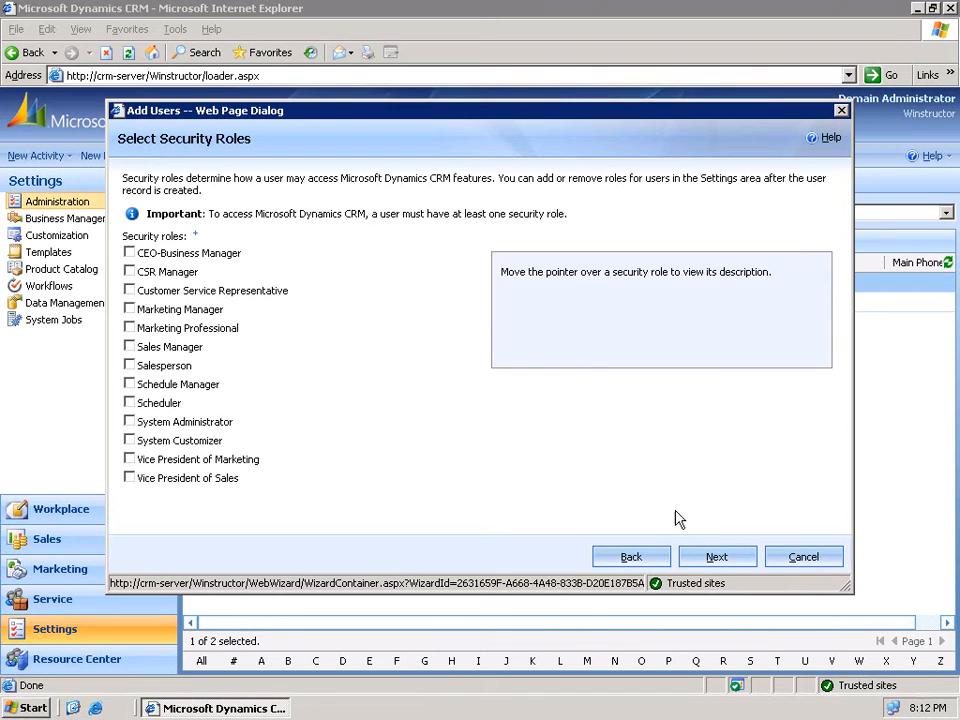
{"action": "left_click", "coordinate": [130, 366]}
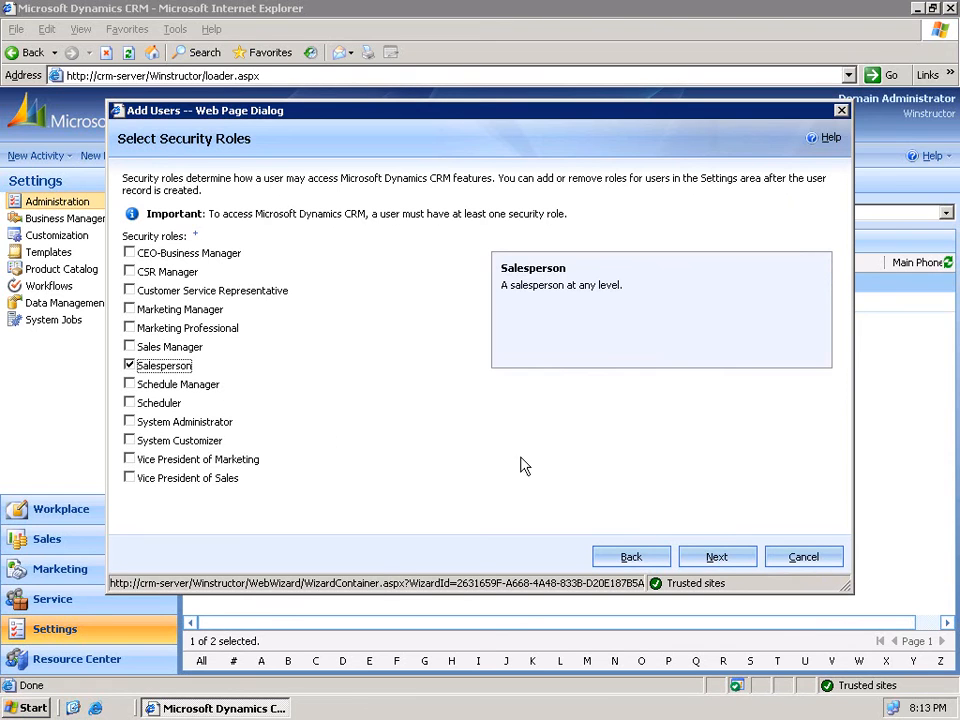
{"action": "left_click", "coordinate": [716, 558]}
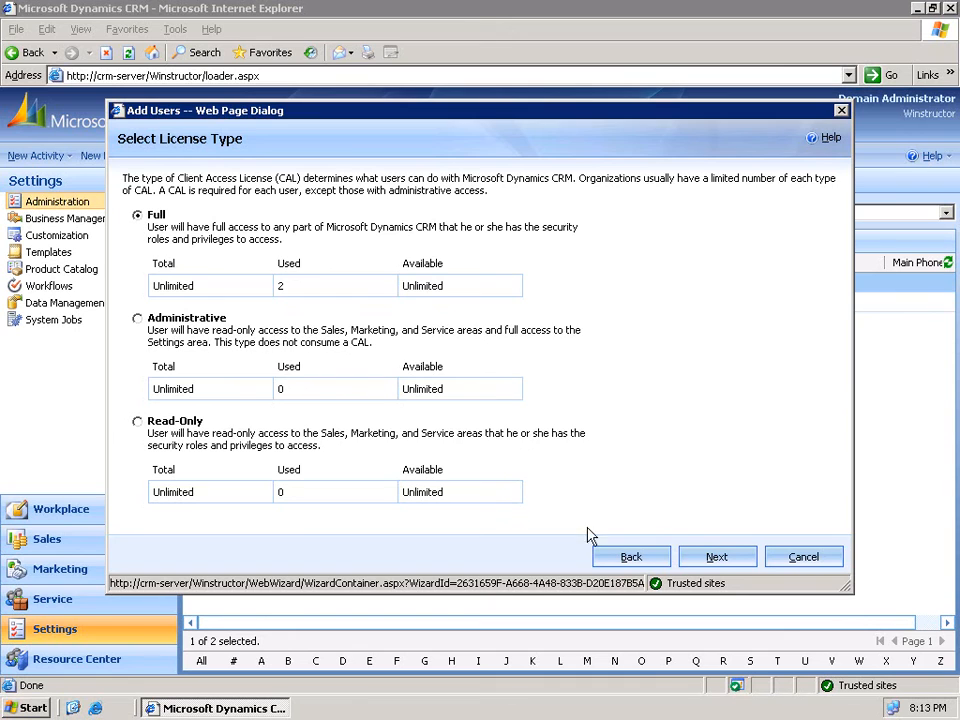
- Keep the Full license and limit user selection to the crmlab Users group
{"action": "left_click", "coordinate": [712, 558]}
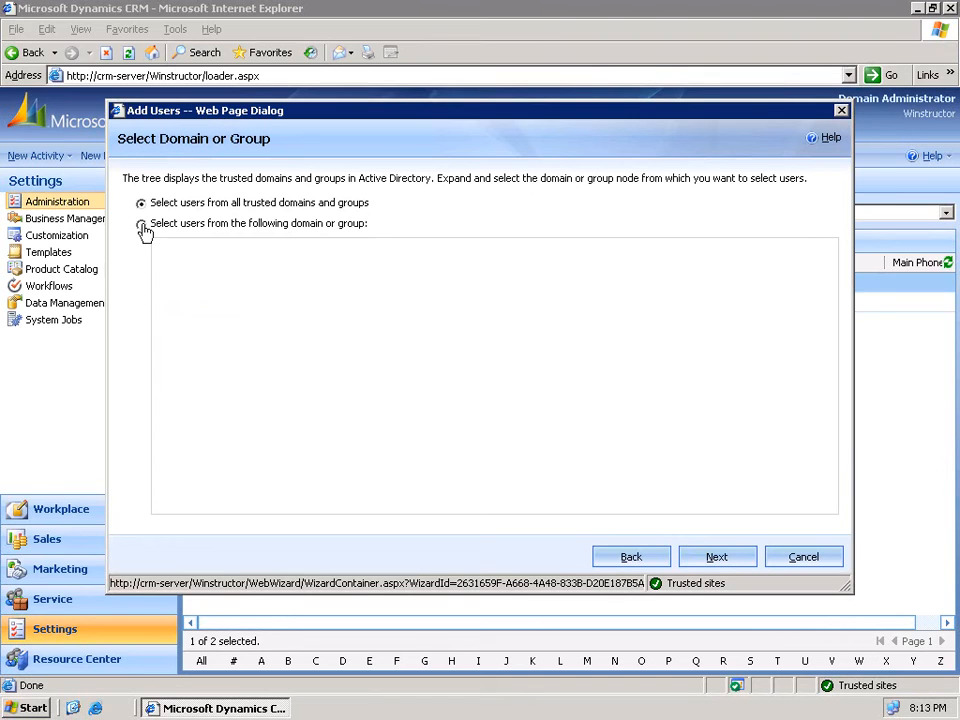
{"action": "left_click", "coordinate": [142, 225]}
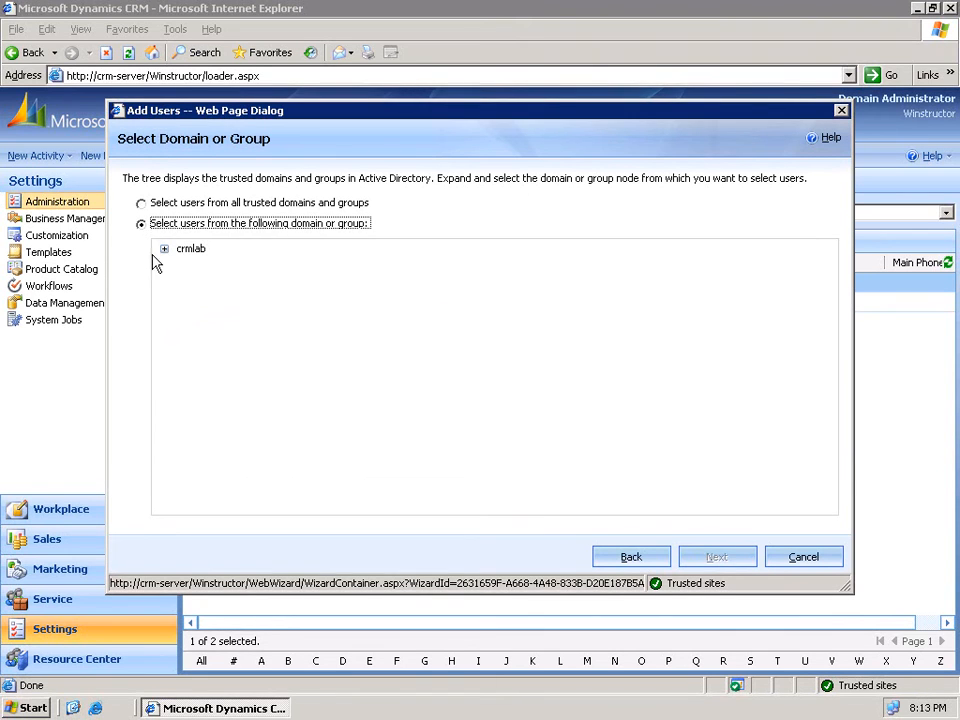
{"action": "left_click", "coordinate": [164, 251]}
{"action": "left_click", "coordinate": [205, 421]}
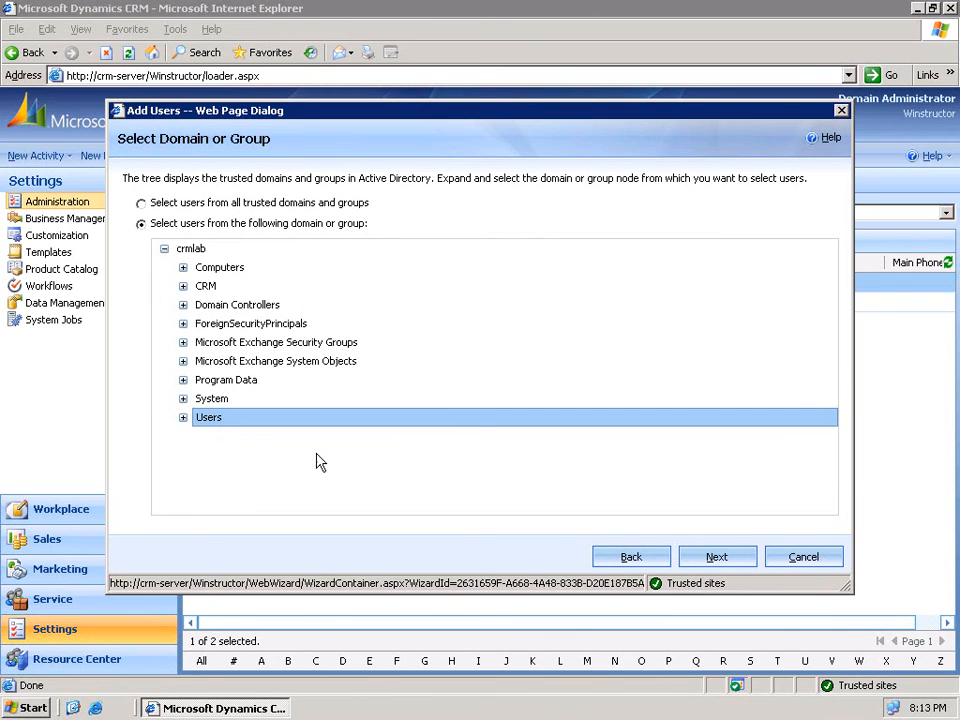
{"action": "left_click", "coordinate": [711, 559]}
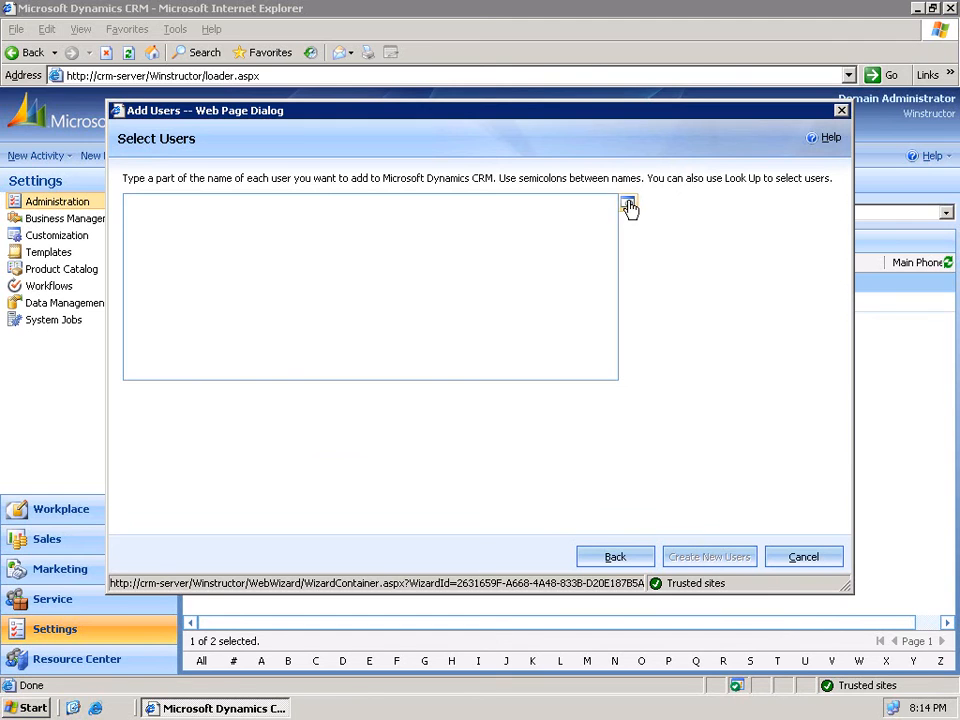
- Look up users to add and run the search, which finds no records
{"action": "left_click", "coordinate": [629, 206]}
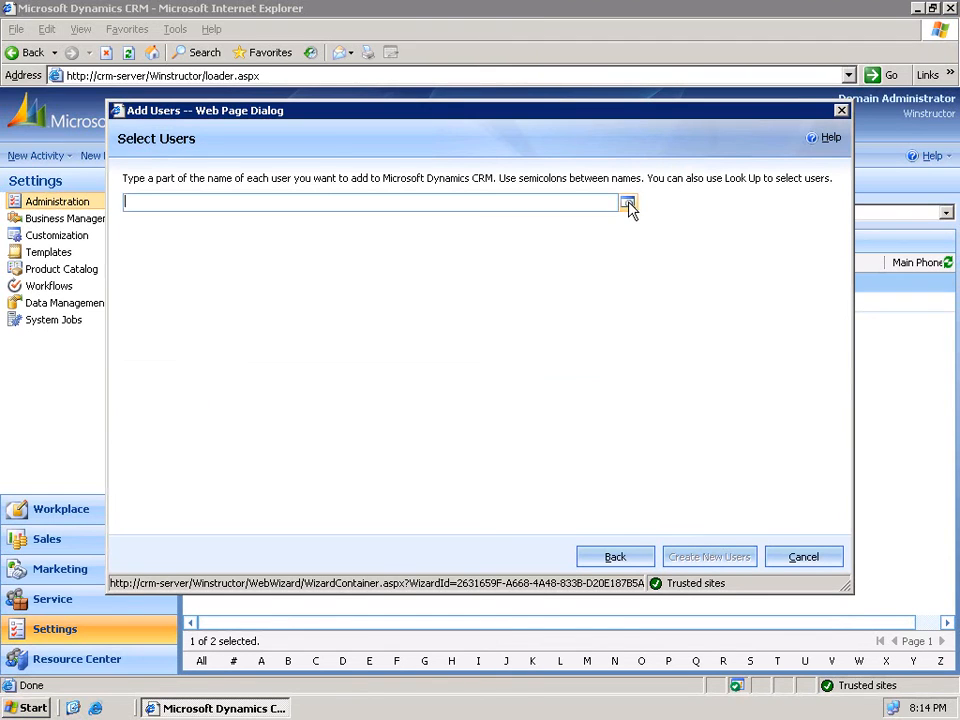
{"action": "left_click", "coordinate": [544, 94]}
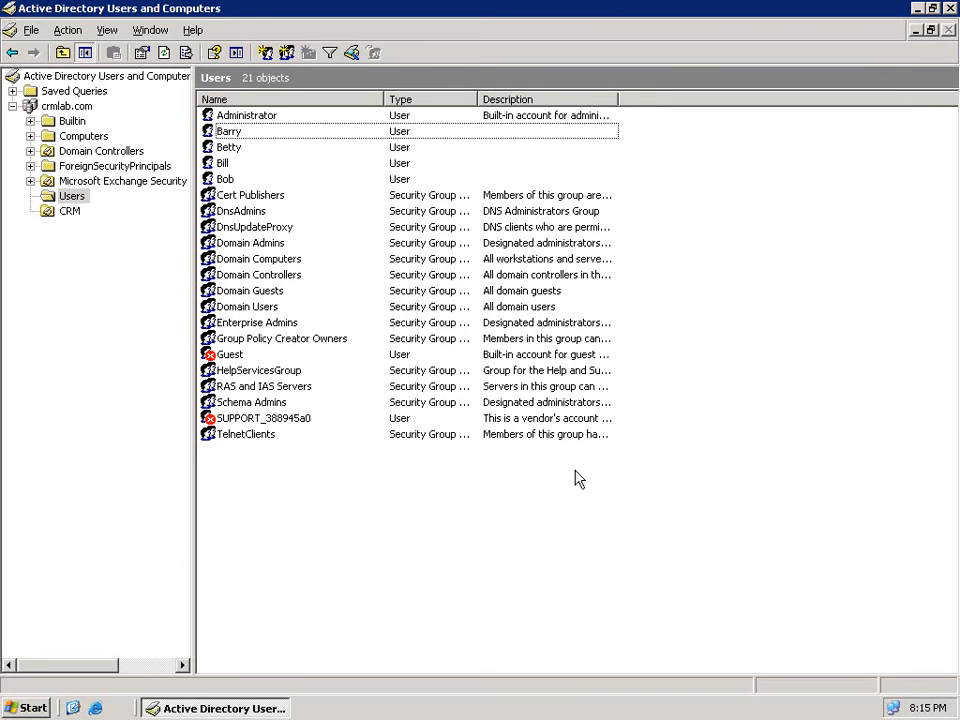
- Enter last names for the first two sales rep accounts in their General properties
{"action": "left_click", "coordinate": [240, 134]}
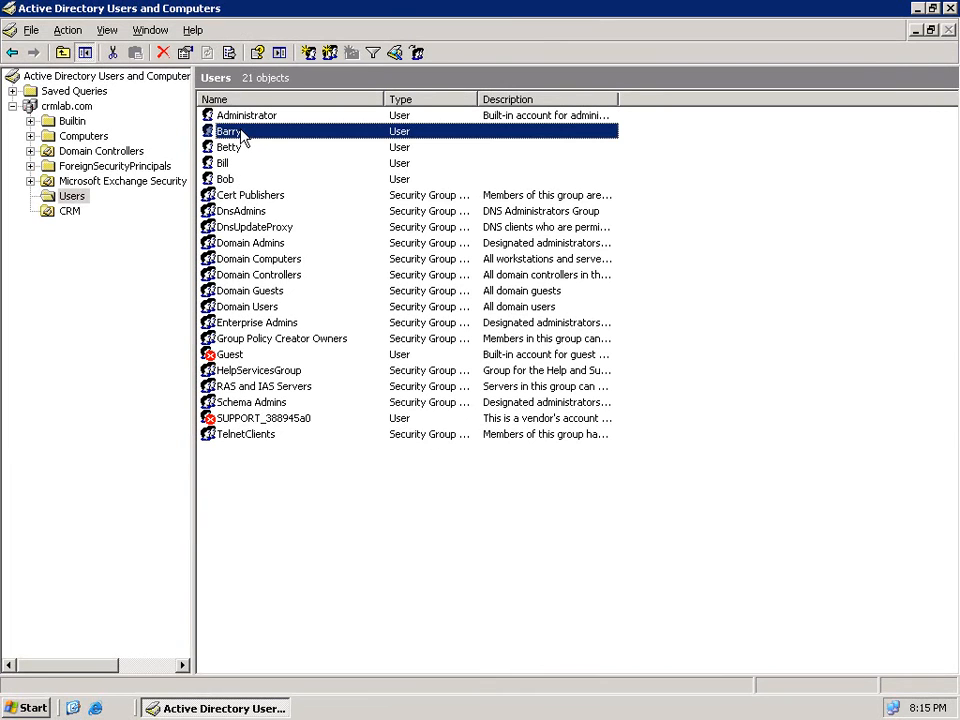
{"action": "double_click", "coordinate": [243, 135]}
{"action": "left_click", "coordinate": [427, 302]}
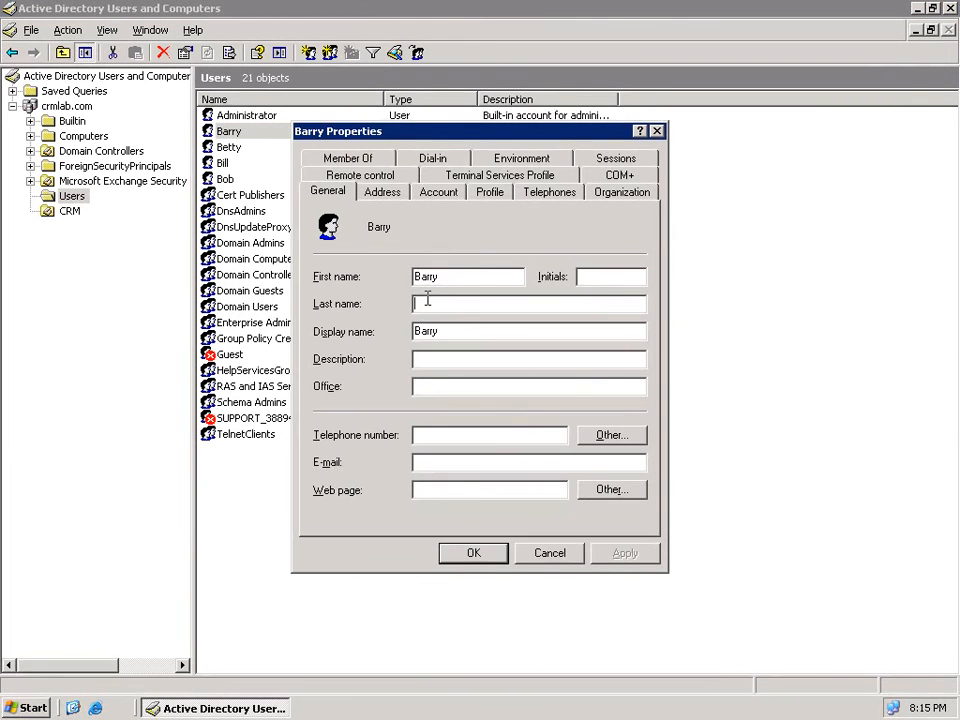
{"action": "type", "text": "Davidson"}
{"action": "left_click", "coordinate": [452, 553]}
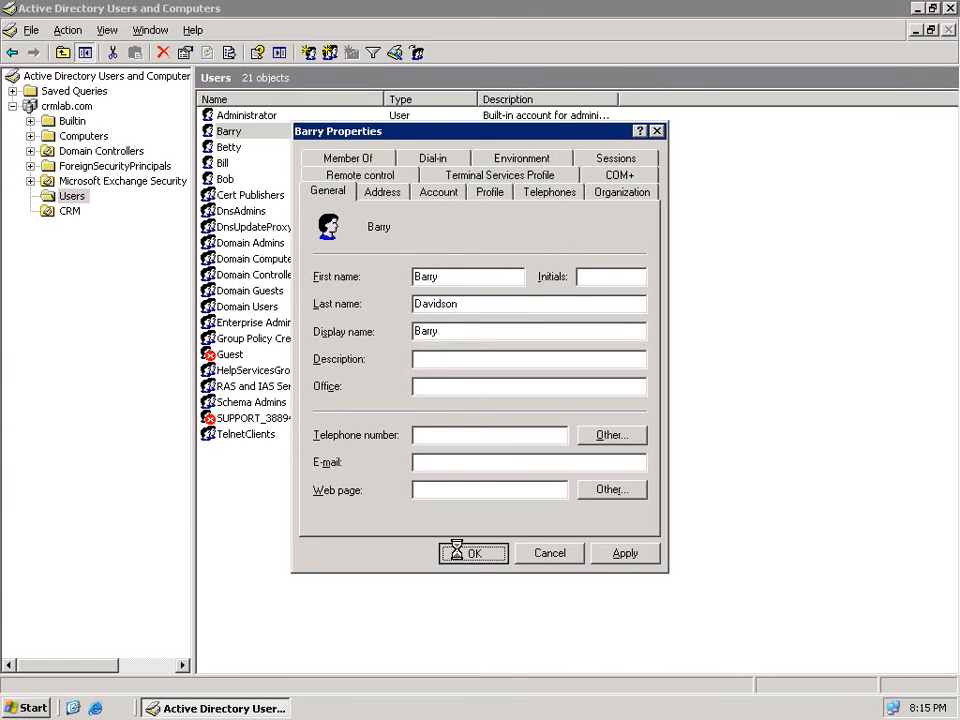
{"action": "double_click", "coordinate": [240, 147]}
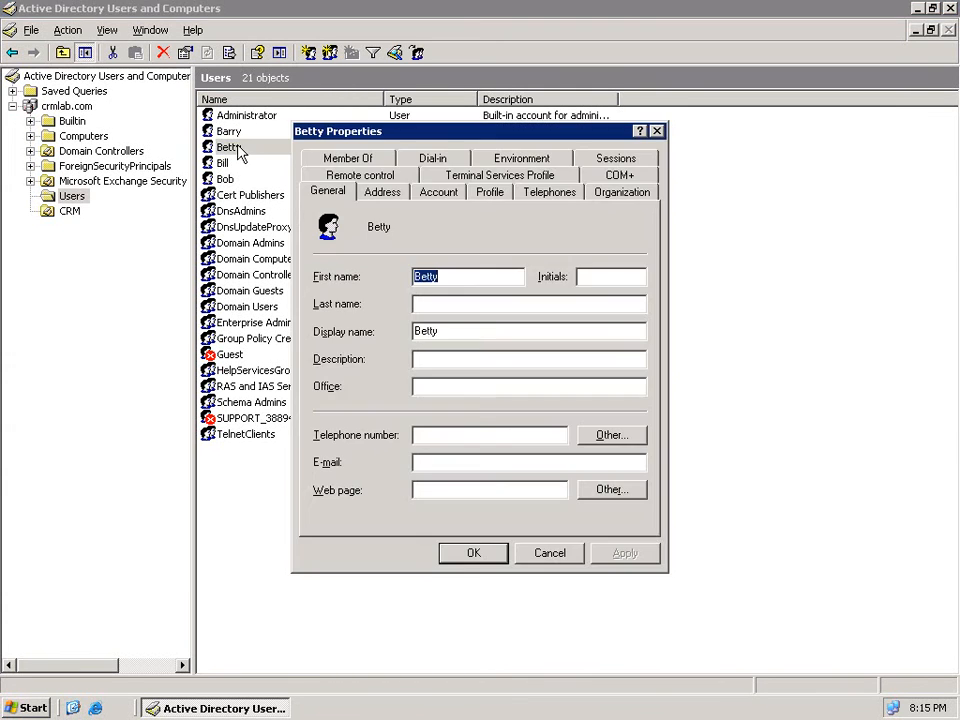
{"action": "left_click", "coordinate": [425, 298]}
{"action": "type", "text": "Smith"}
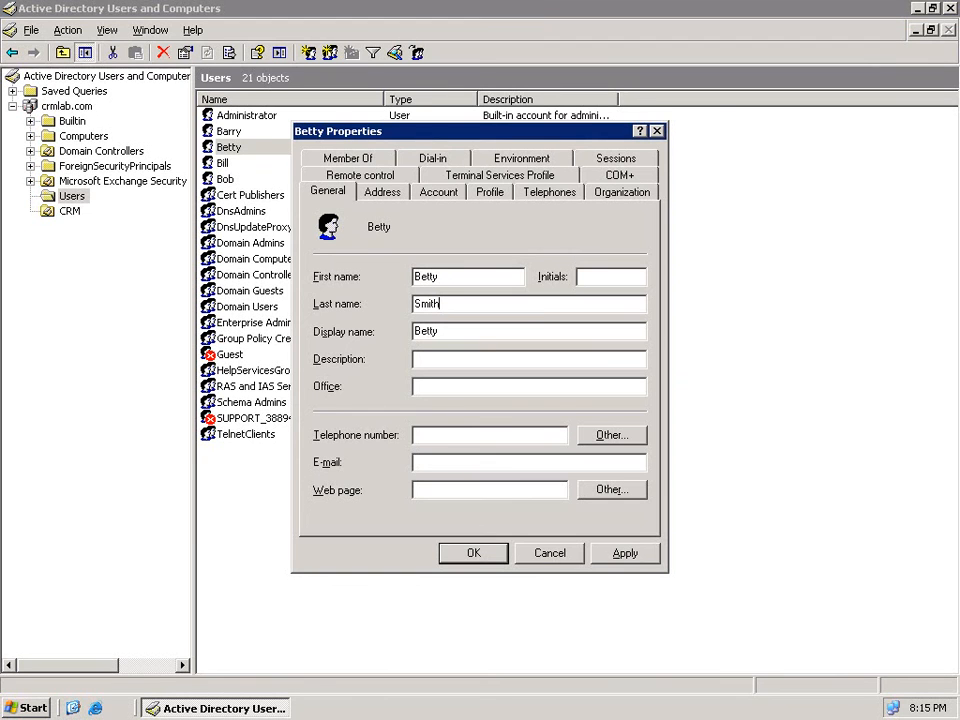
{"action": "left_click", "coordinate": [474, 553]}
- Enter last names for the remaining two sales rep accounts in their General properties
{"action": "double_click", "coordinate": [236, 164]}
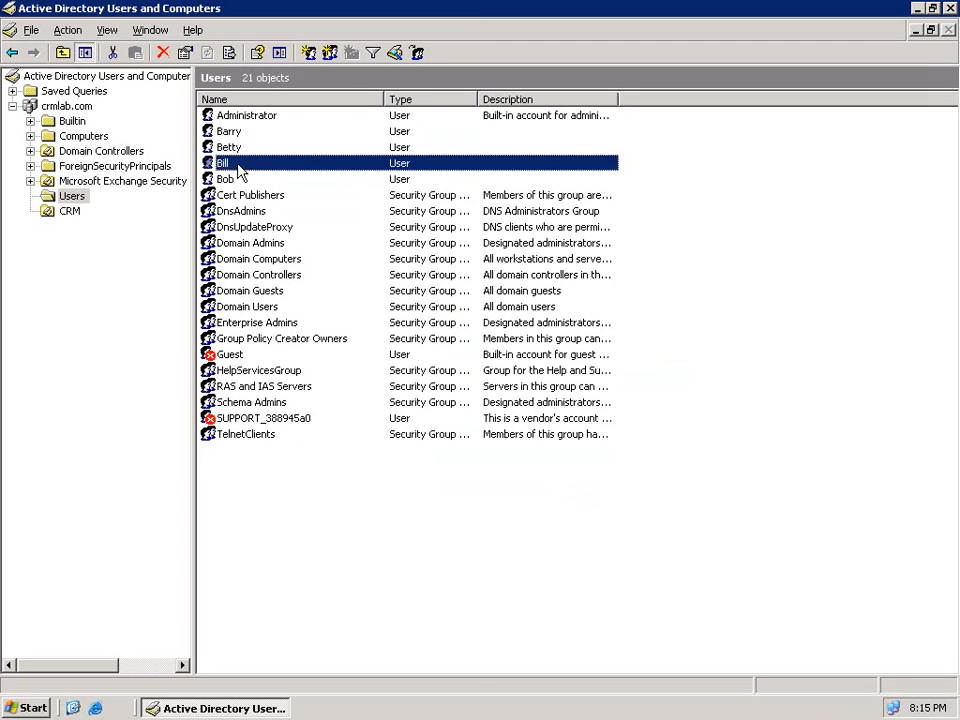
{"action": "left_click", "coordinate": [437, 303]}
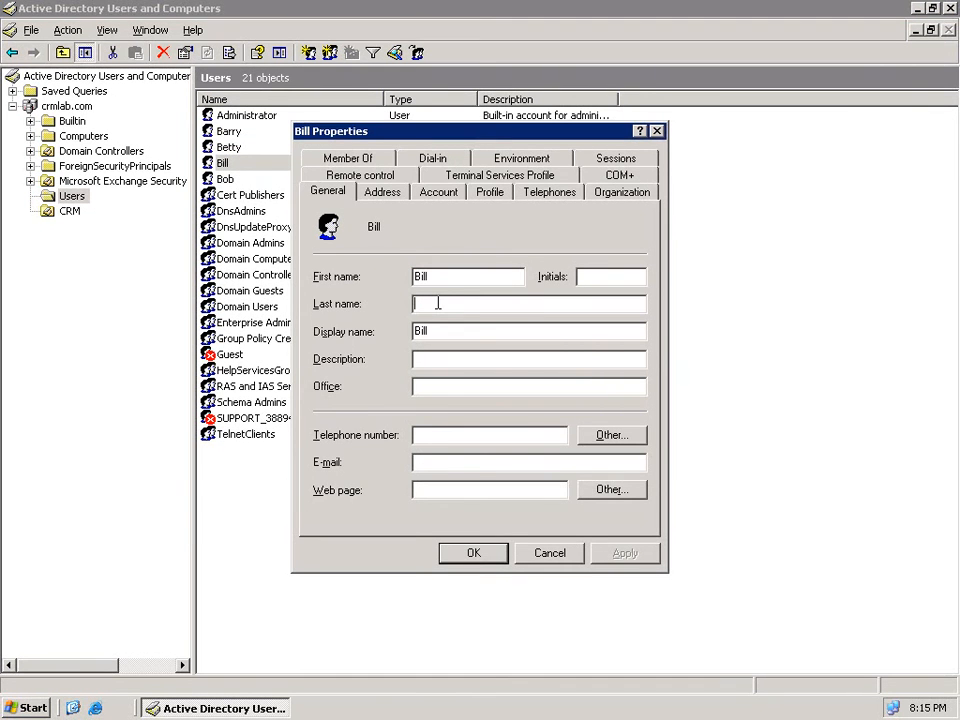
{"action": "type", "text": "Jackson"}
{"action": "left_click", "coordinate": [474, 556]}
{"action": "double_click", "coordinate": [230, 180]}
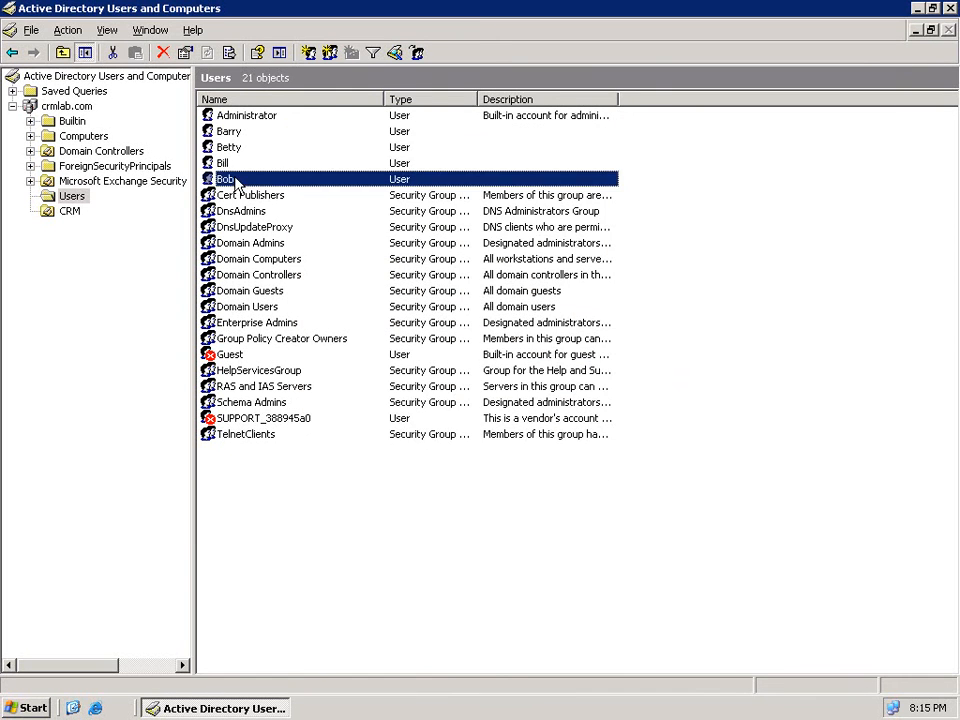
{"action": "left_click", "coordinate": [424, 305]}
{"action": "type", "text": "Jones"}
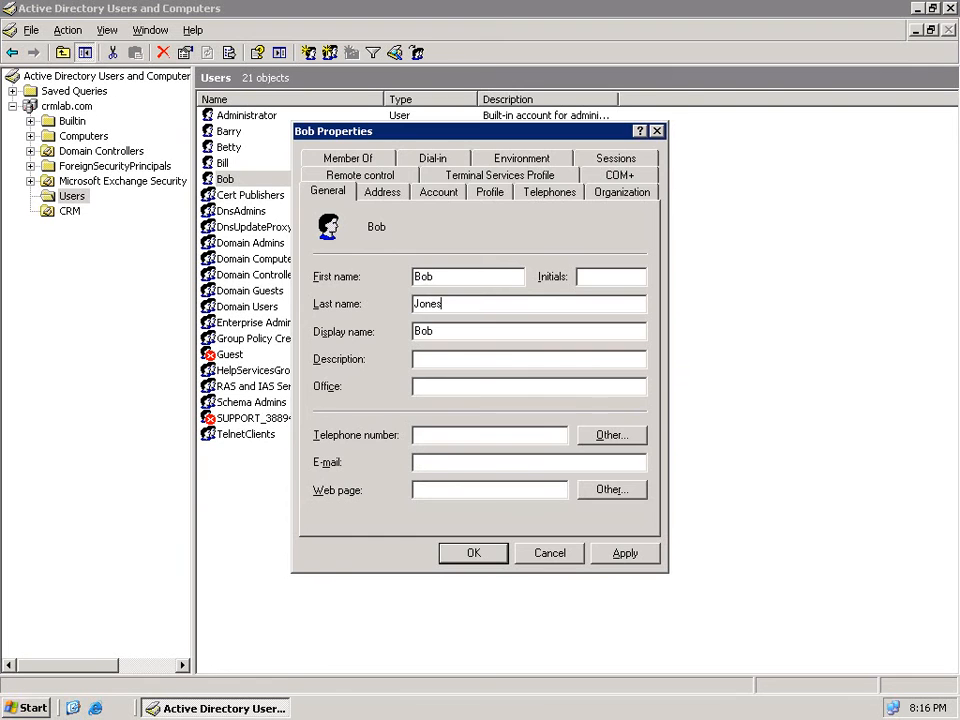
{"action": "left_click", "coordinate": [478, 552]}
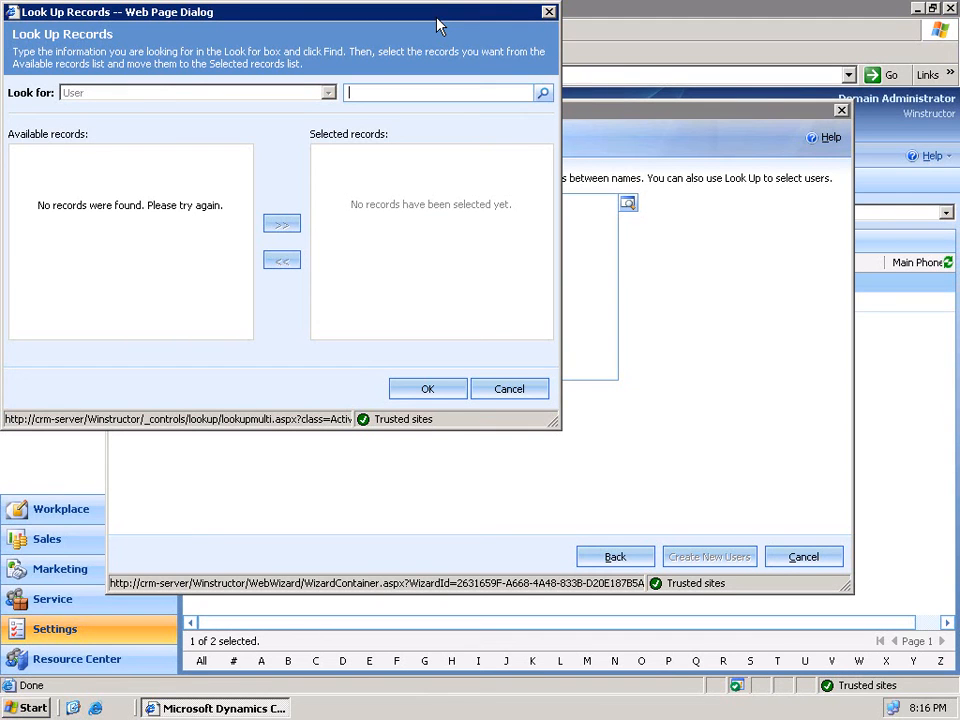
- Find and select the three sales reps, then create them as new CRM users
{"action": "left_click", "coordinate": [543, 96]}
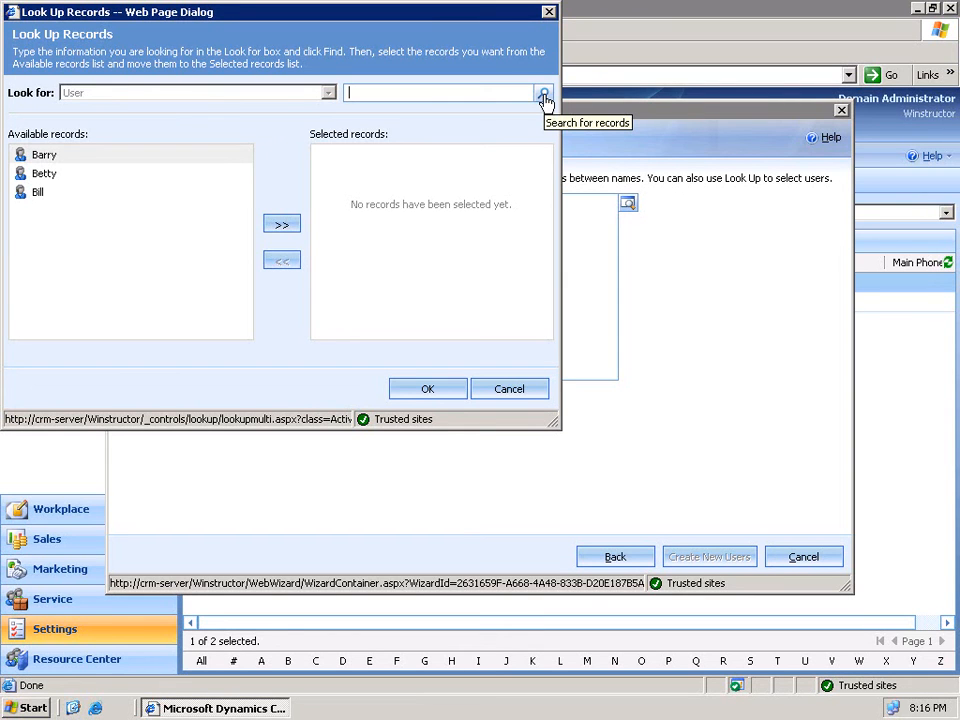
{"action": "left_click", "coordinate": [30, 155]}
{"action": "left_click", "coordinate": [37, 196], "text": "shift"}
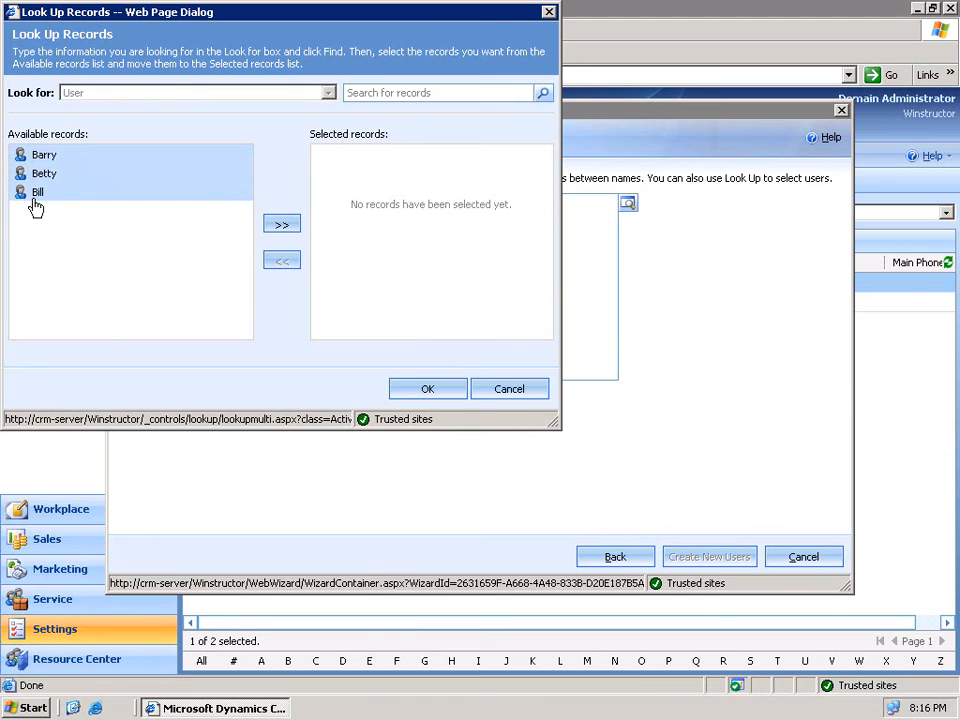
{"action": "left_click", "coordinate": [282, 226]}
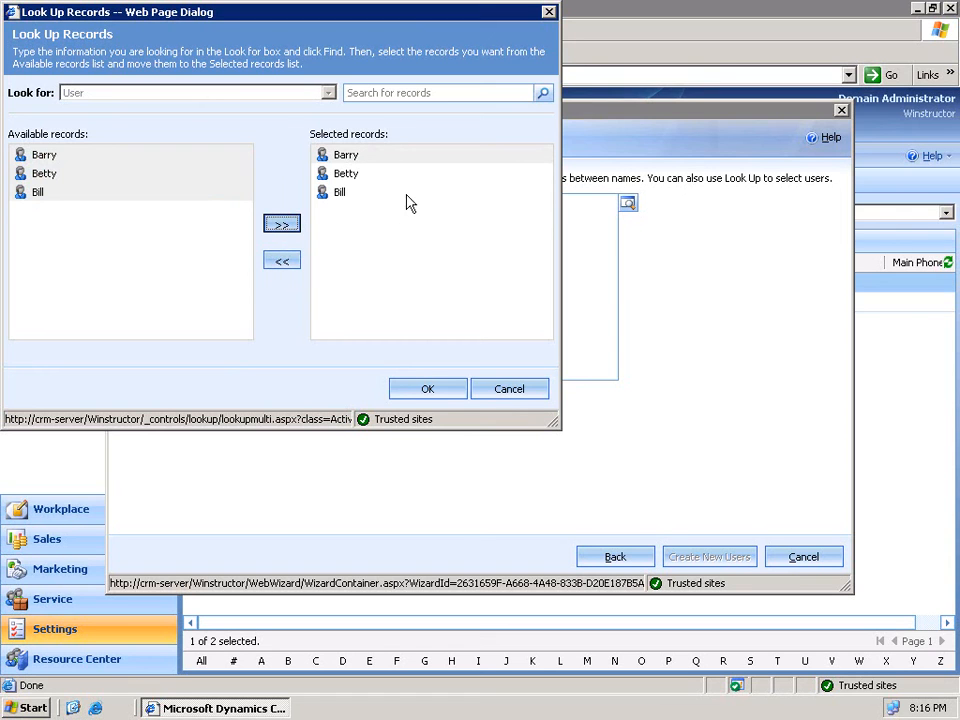
{"action": "left_click", "coordinate": [437, 396]}
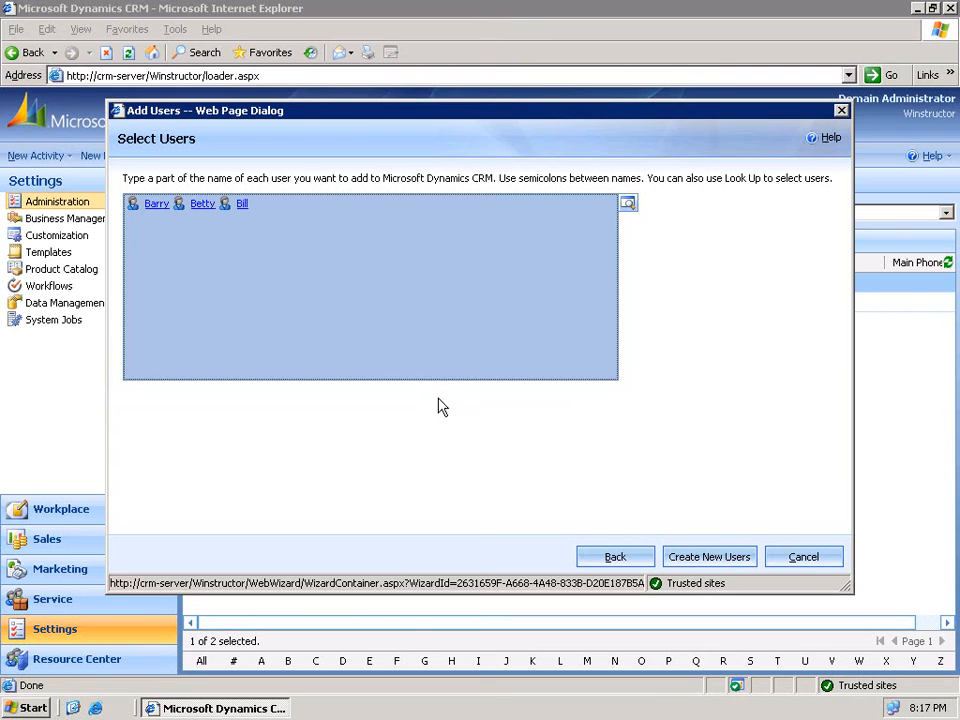
{"action": "left_click", "coordinate": [719, 558]}
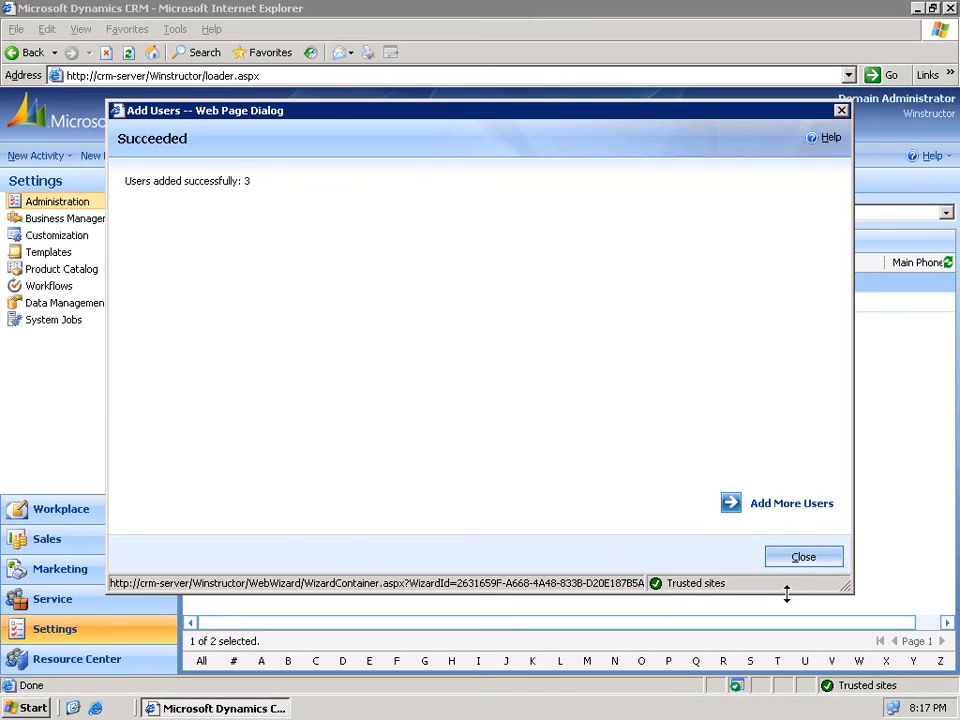
- Close the finished Add Users wizard to return to the Users list
{"action": "left_click", "coordinate": [804, 559]}
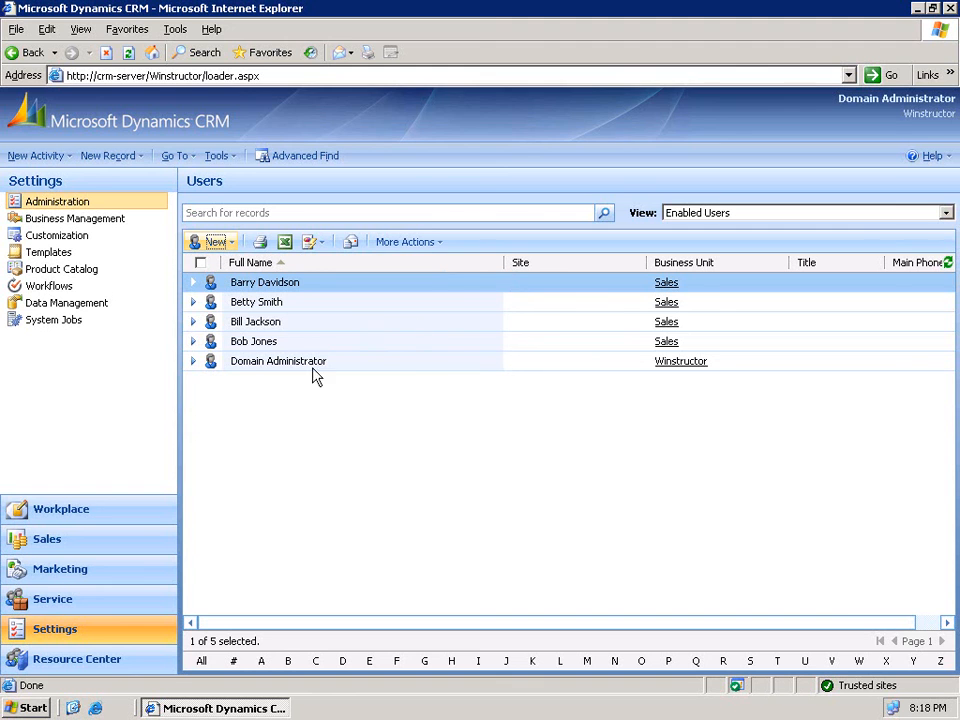
- Open the first sales rep's user record and review its e-mail, address details and Actions menu
{"action": "double_click", "coordinate": [294, 290]}
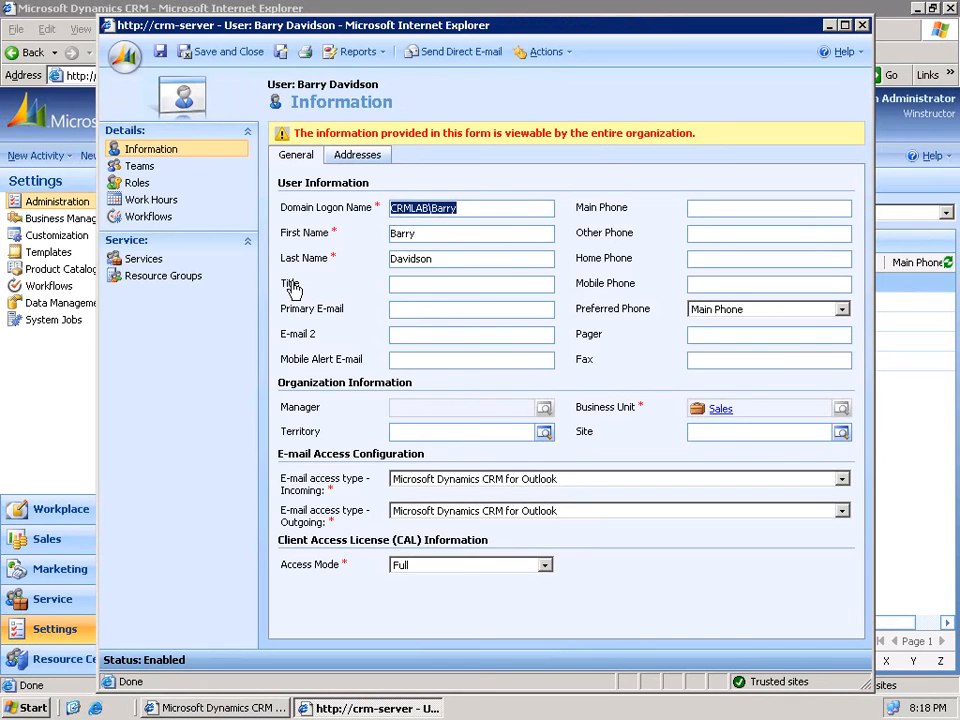
{"action": "left_click", "coordinate": [411, 310]}
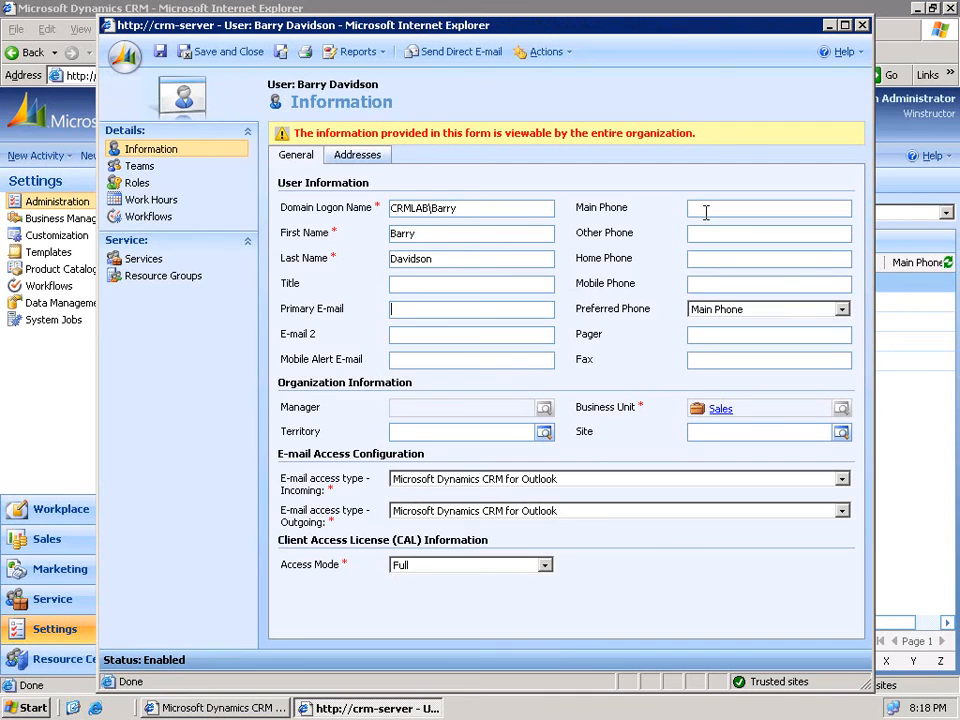
{"action": "left_click", "coordinate": [377, 161]}
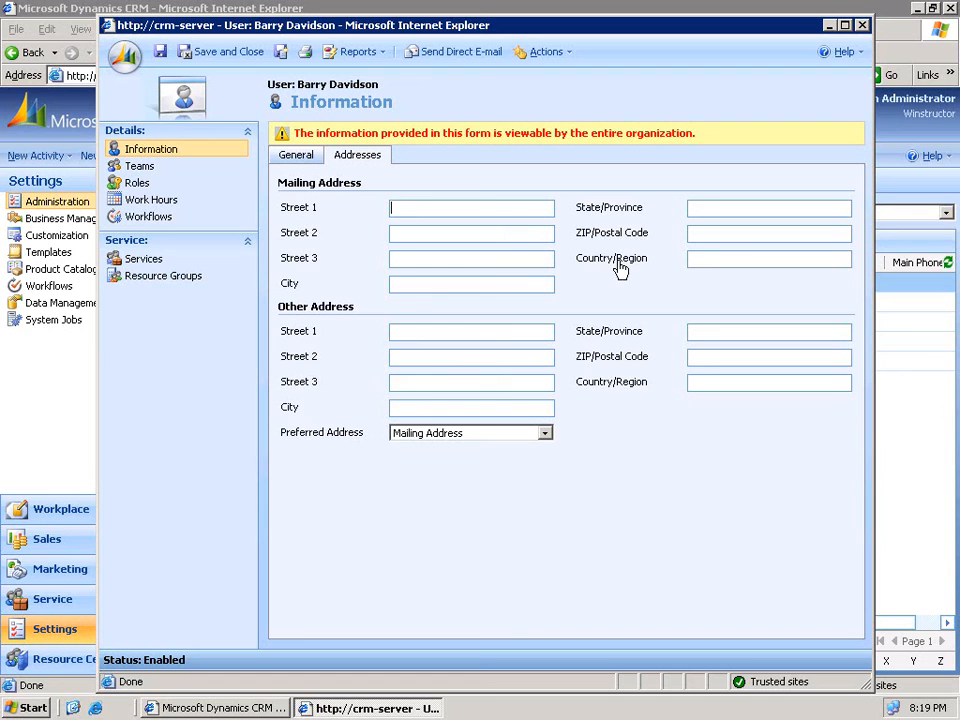
{"action": "left_click", "coordinate": [554, 58]}
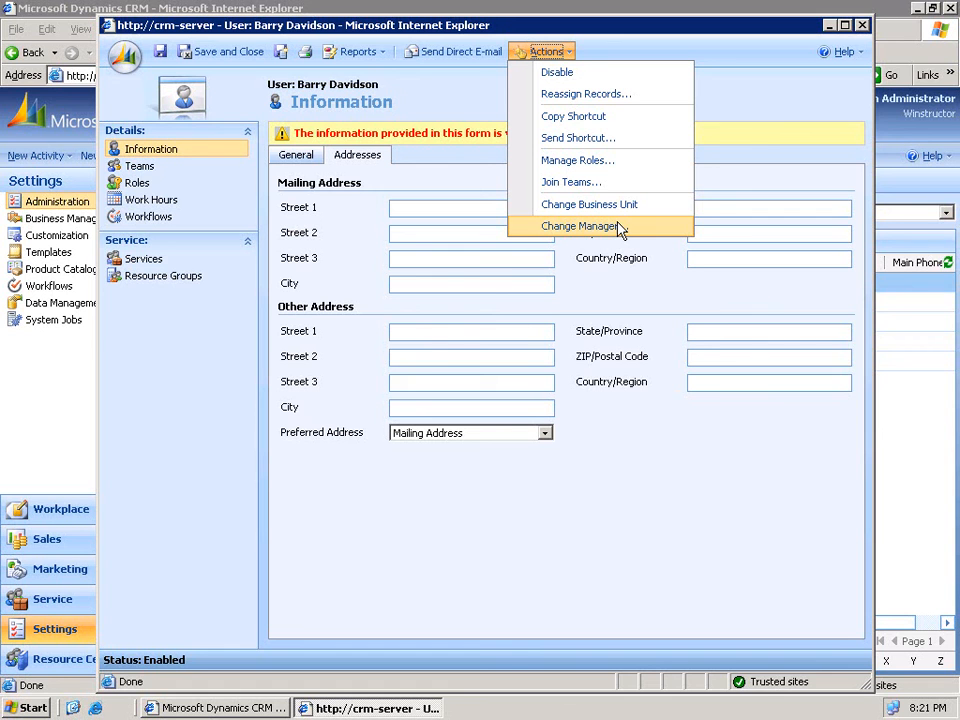
- Use Change Manager to make the fourth sales rep the manager of the other three
{"action": "left_click", "coordinate": [862, 26]}
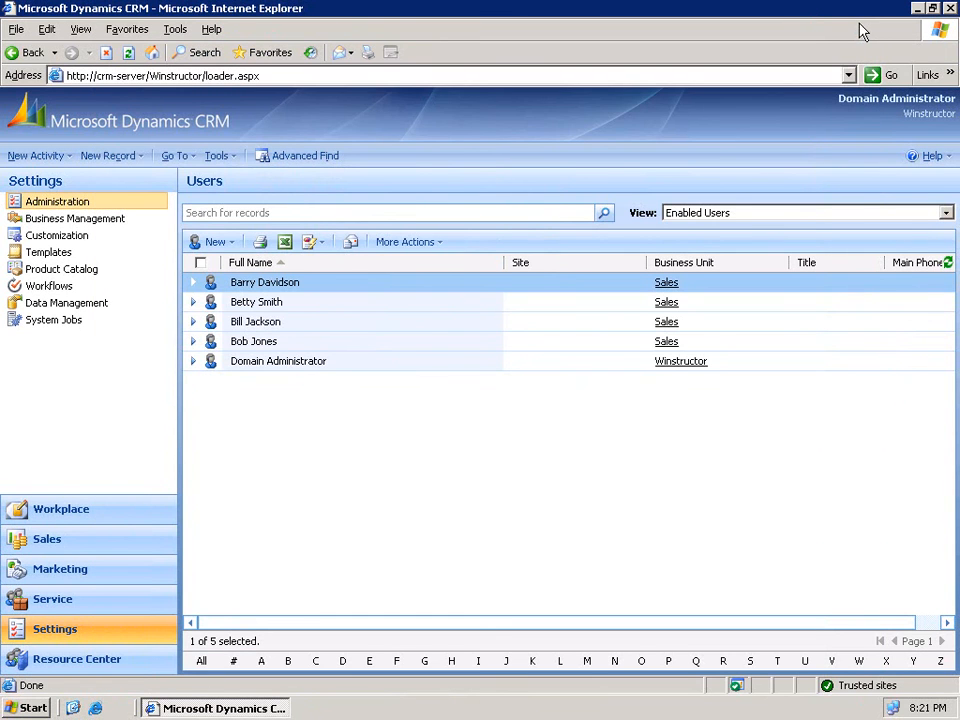
{"action": "left_click", "coordinate": [268, 324], "text": "shift"}
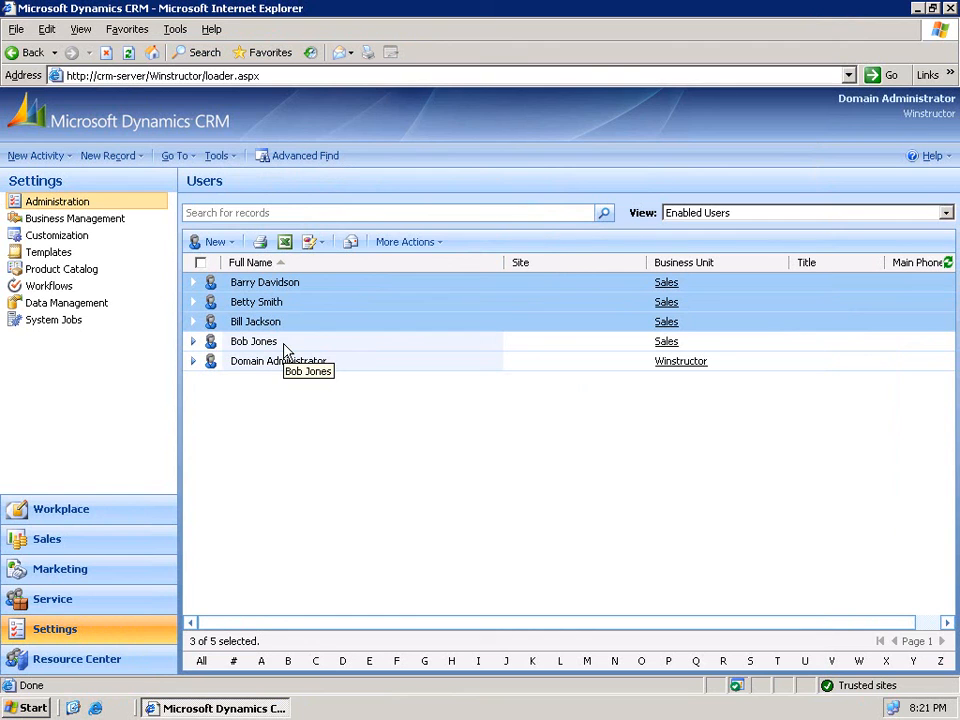
{"action": "left_click", "coordinate": [410, 244]}
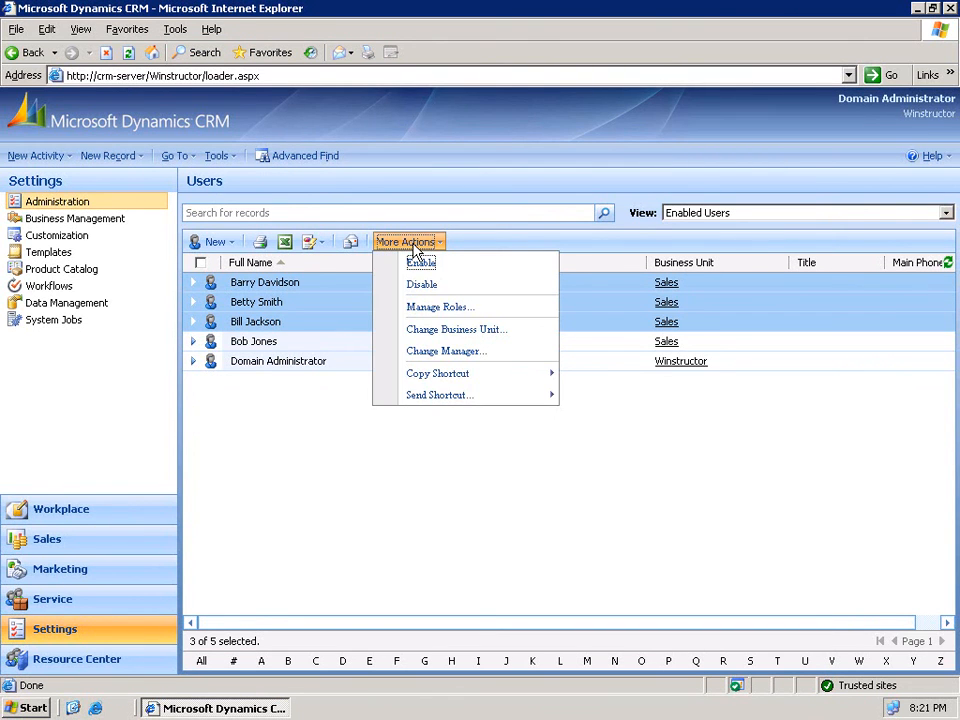
{"action": "left_click", "coordinate": [426, 353]}
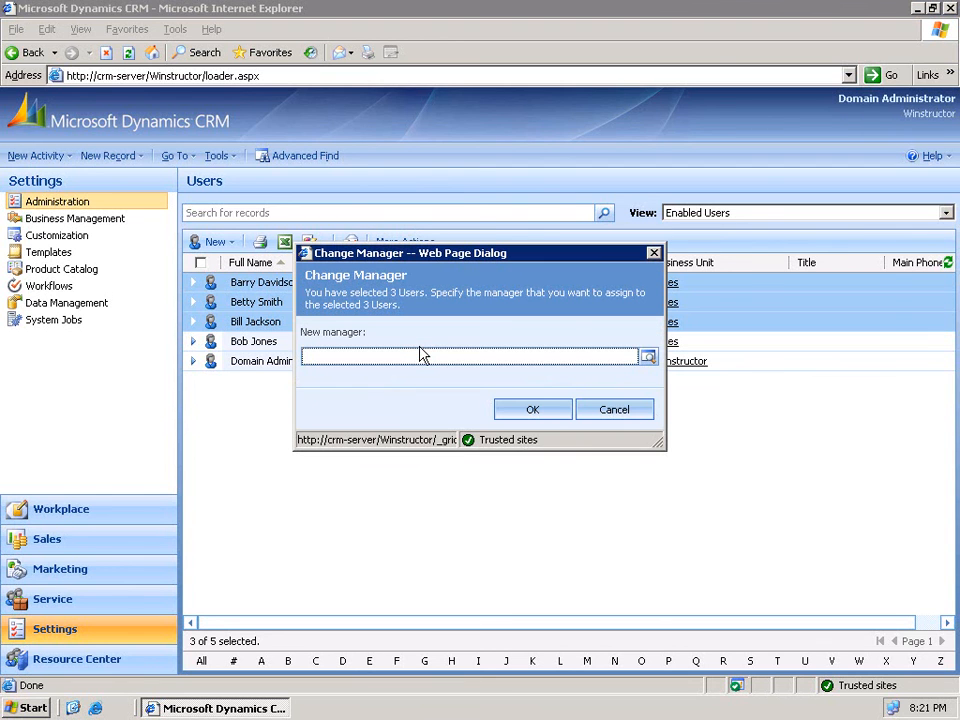
{"action": "left_click", "coordinate": [648, 360]}
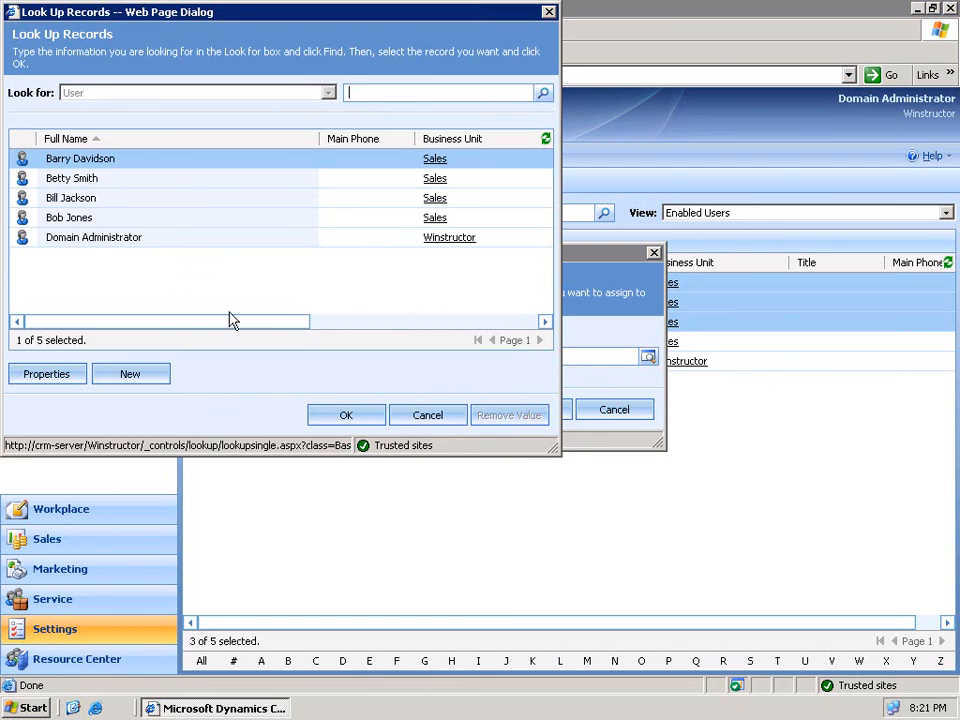
{"action": "left_click", "coordinate": [103, 222]}
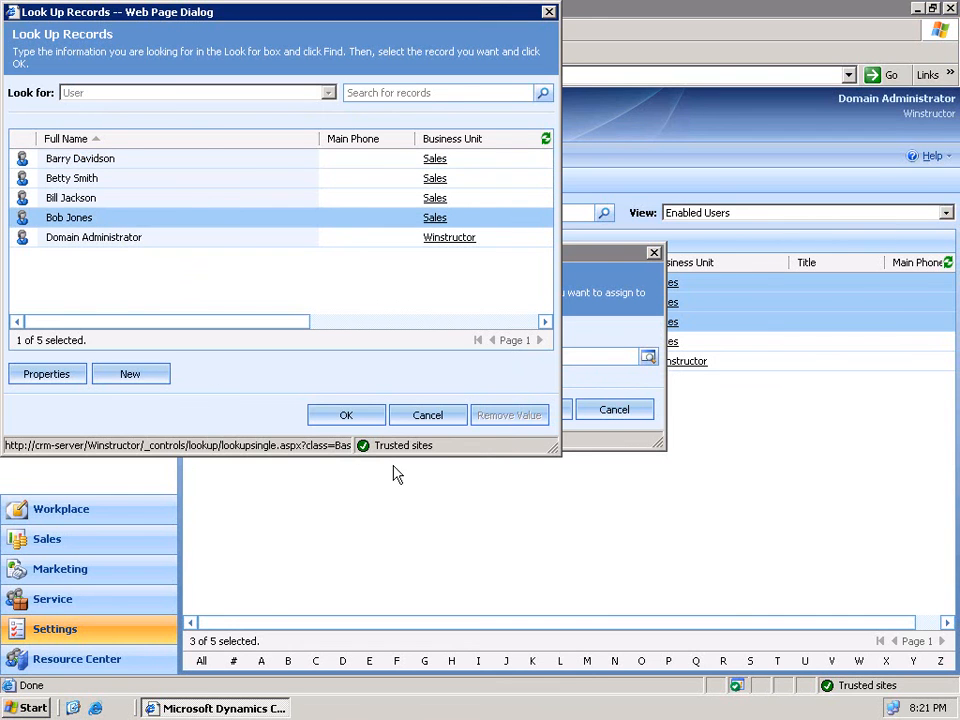
{"action": "left_click", "coordinate": [349, 412]}
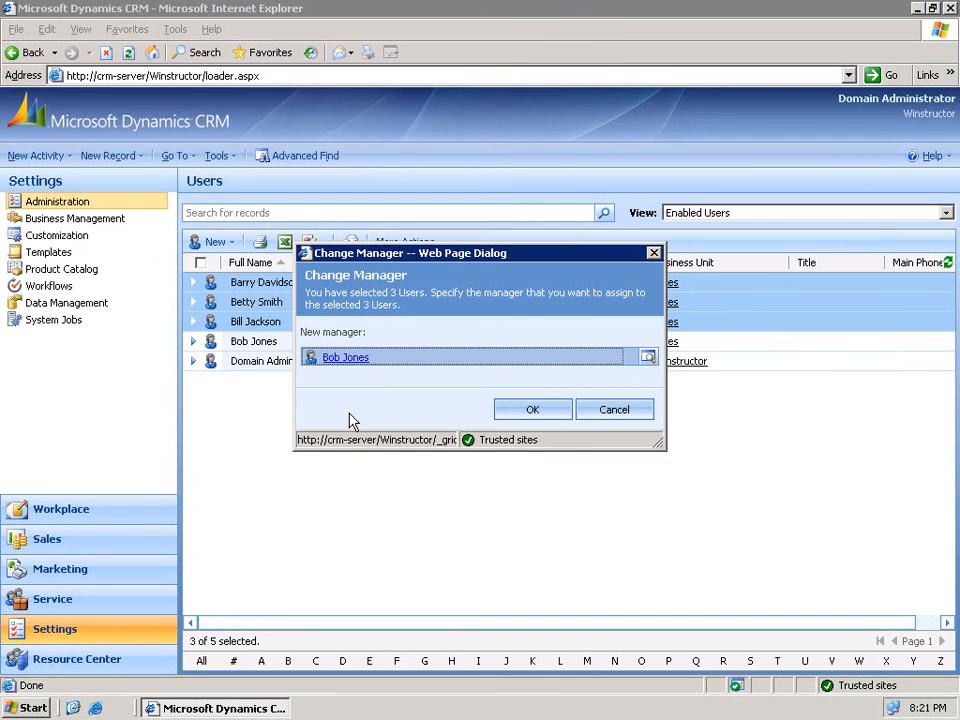
{"action": "left_click", "coordinate": [534, 411]}
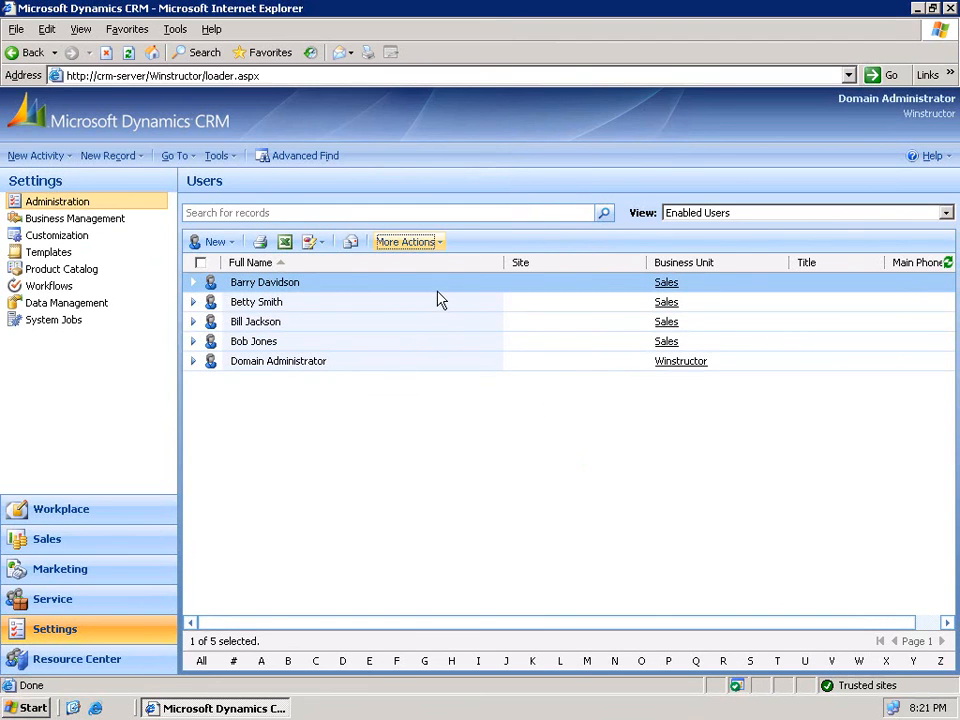
- Review the Enabled Users list, selecting the three reps and then their manager alone
{"action": "left_click", "coordinate": [440, 333], "text": "shift"}
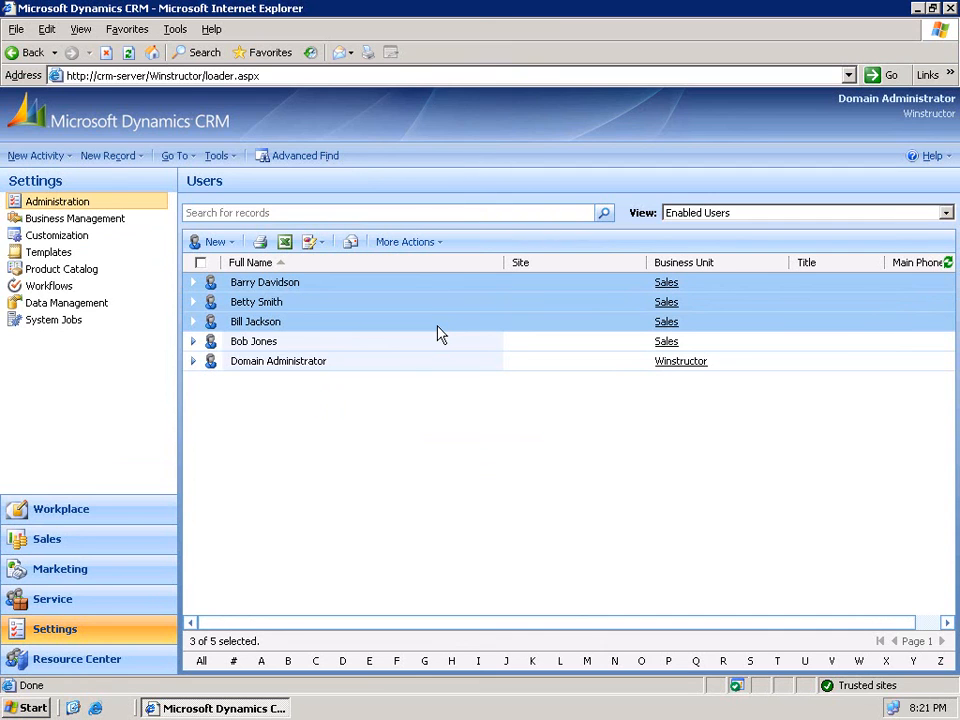
{"action": "left_click", "coordinate": [432, 343]}
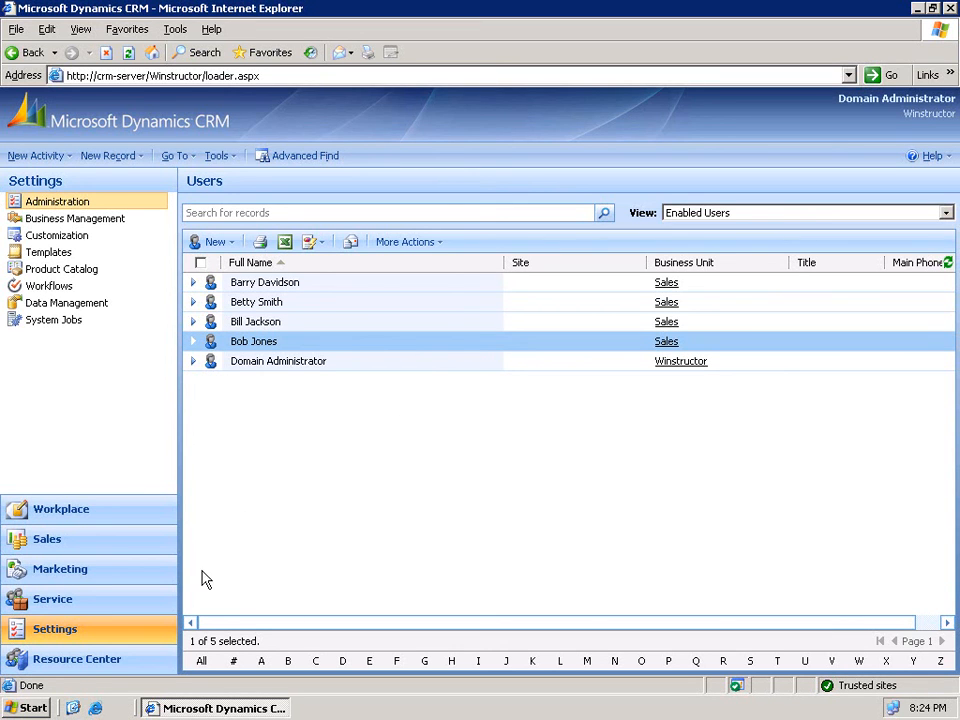
- Go to Settings > Administration > Teams and start a new team
{"action": "left_click", "coordinate": [66, 634]}
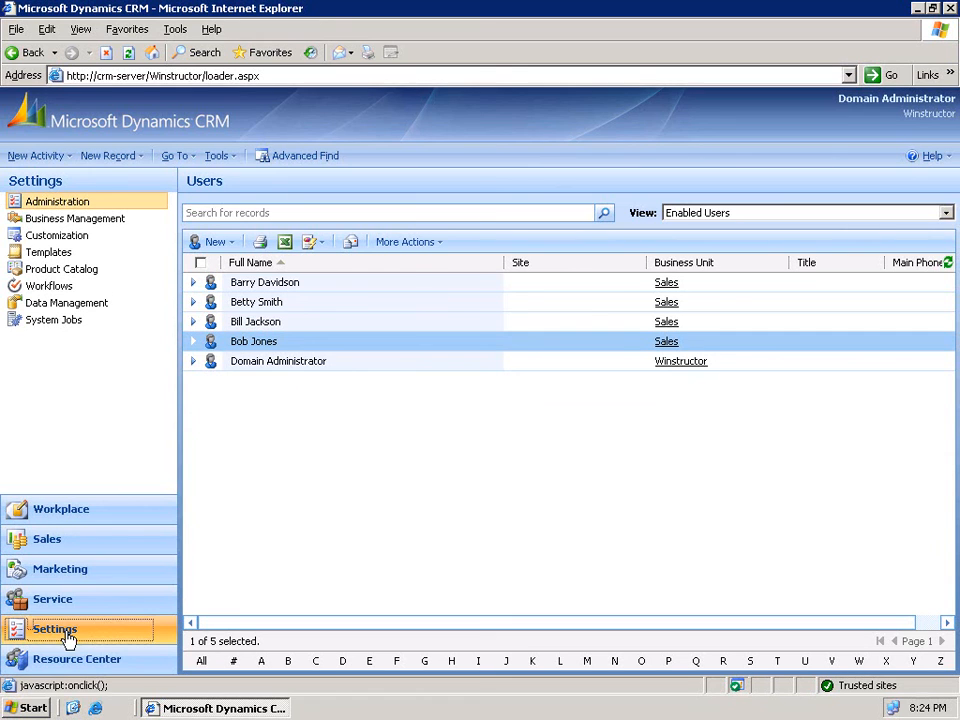
{"action": "left_click", "coordinate": [60, 206]}
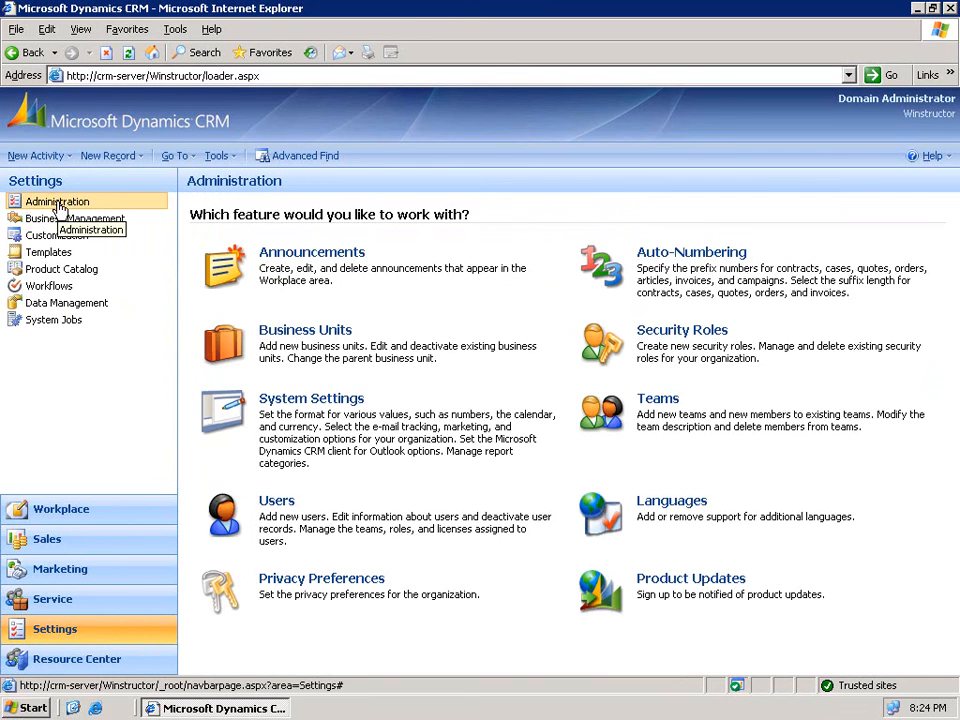
{"action": "left_click", "coordinate": [657, 401]}
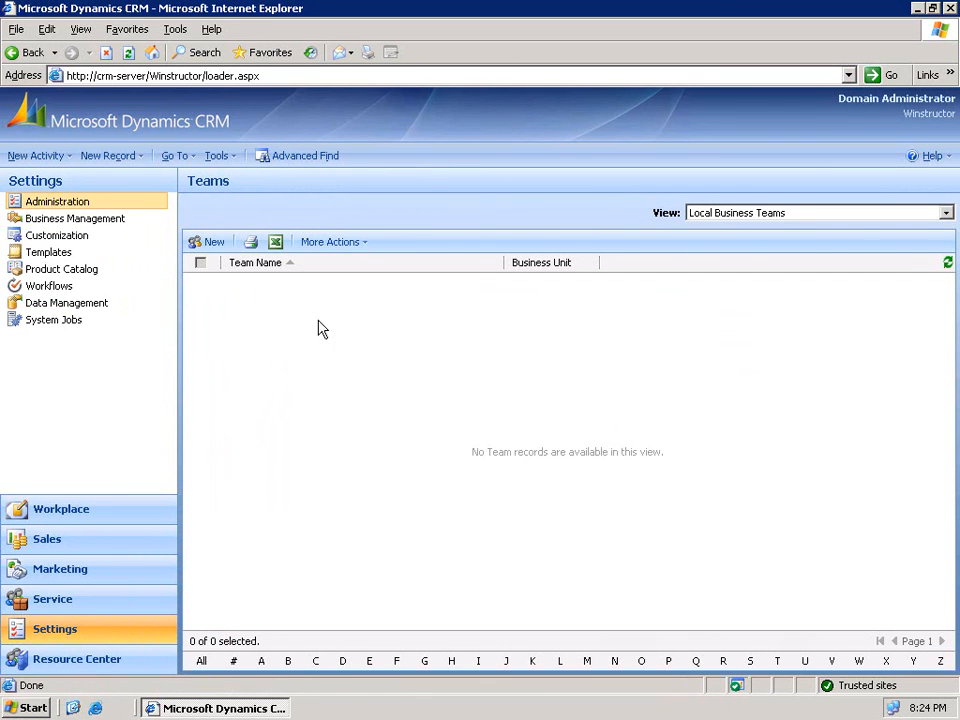
{"action": "left_click", "coordinate": [212, 244]}
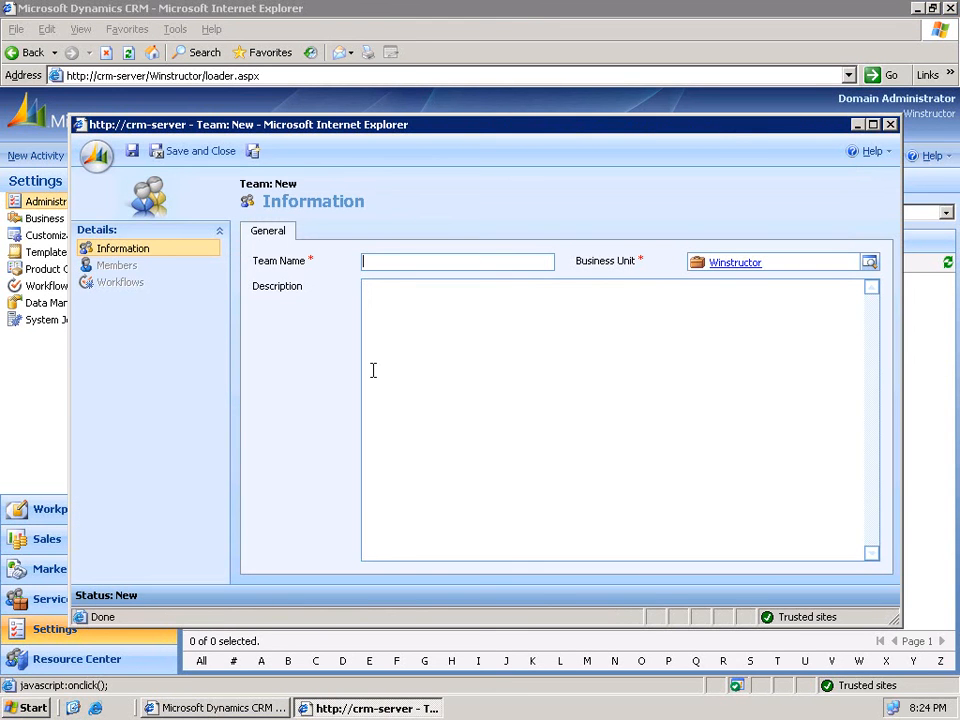
- Name the team 'National Sales Reps', set its business unit to Sales, and save it
{"action": "type", "text": "National Sales Reps"}
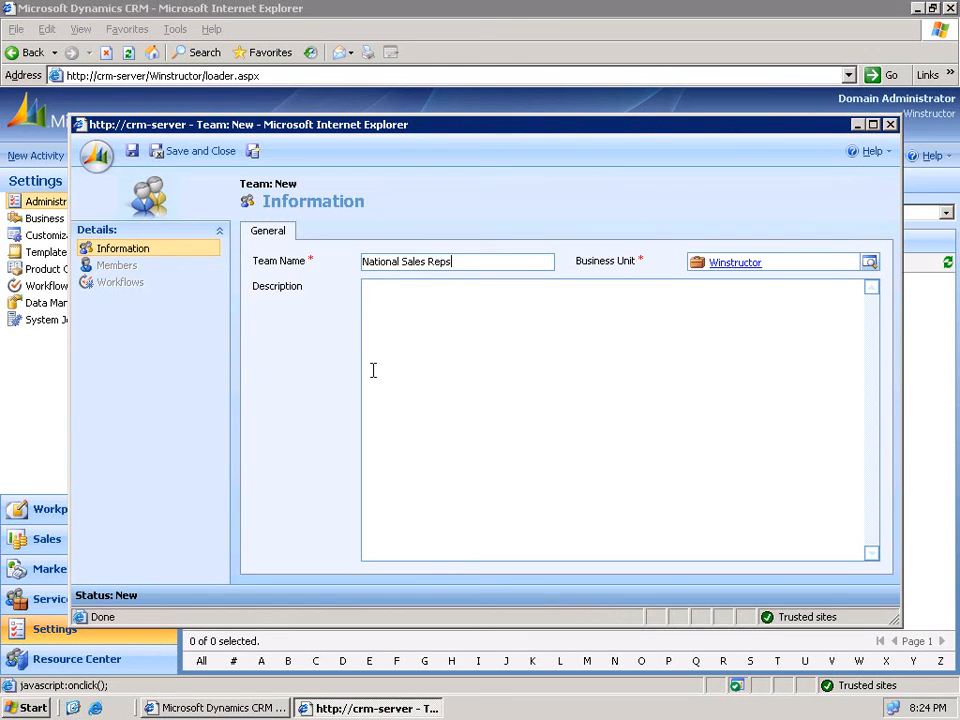
{"action": "left_click", "coordinate": [869, 262]}
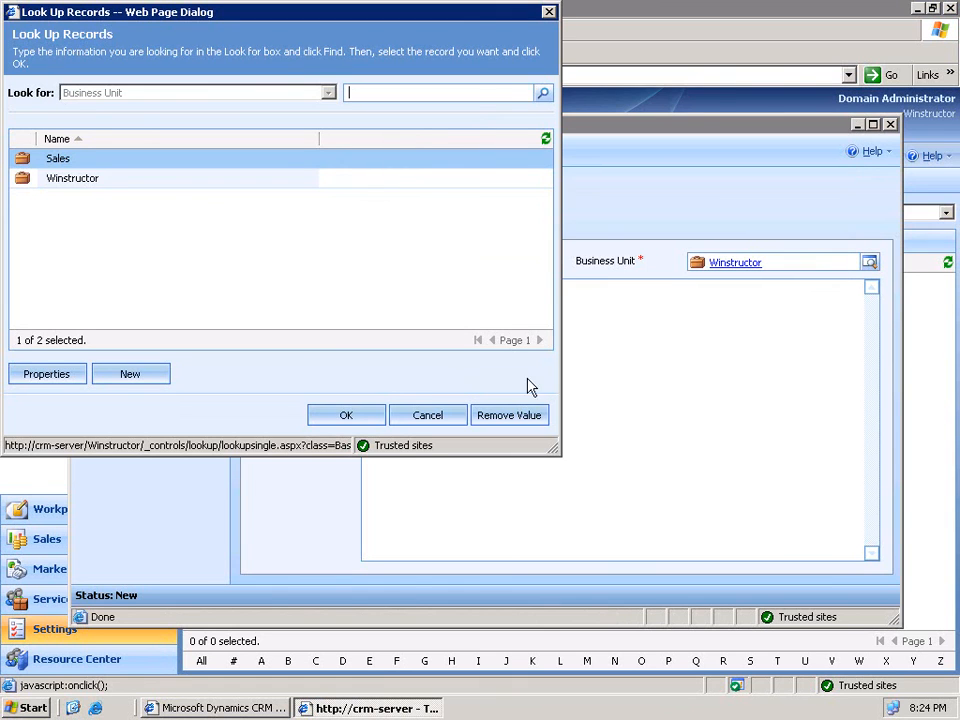
{"action": "left_click", "coordinate": [345, 416]}
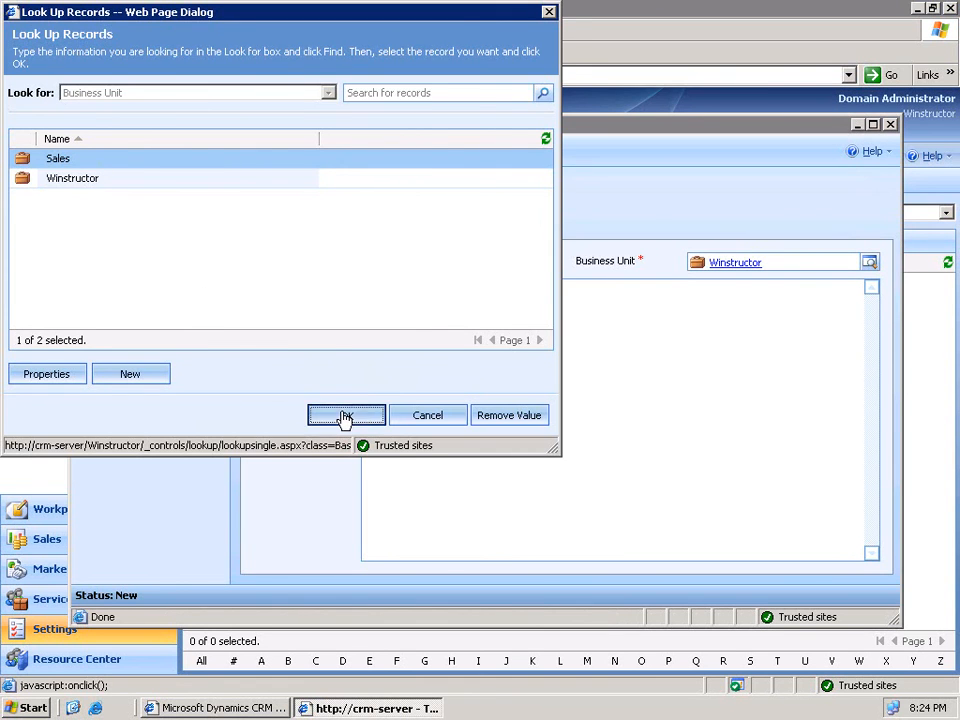
{"action": "left_click", "coordinate": [476, 379]}
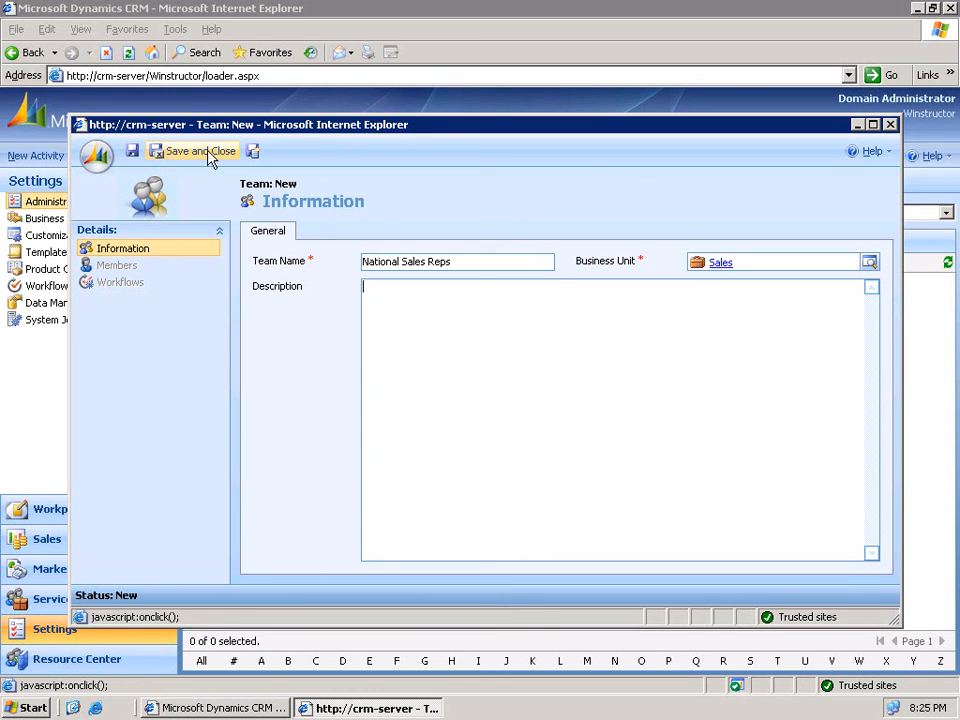
{"action": "left_click", "coordinate": [133, 152]}
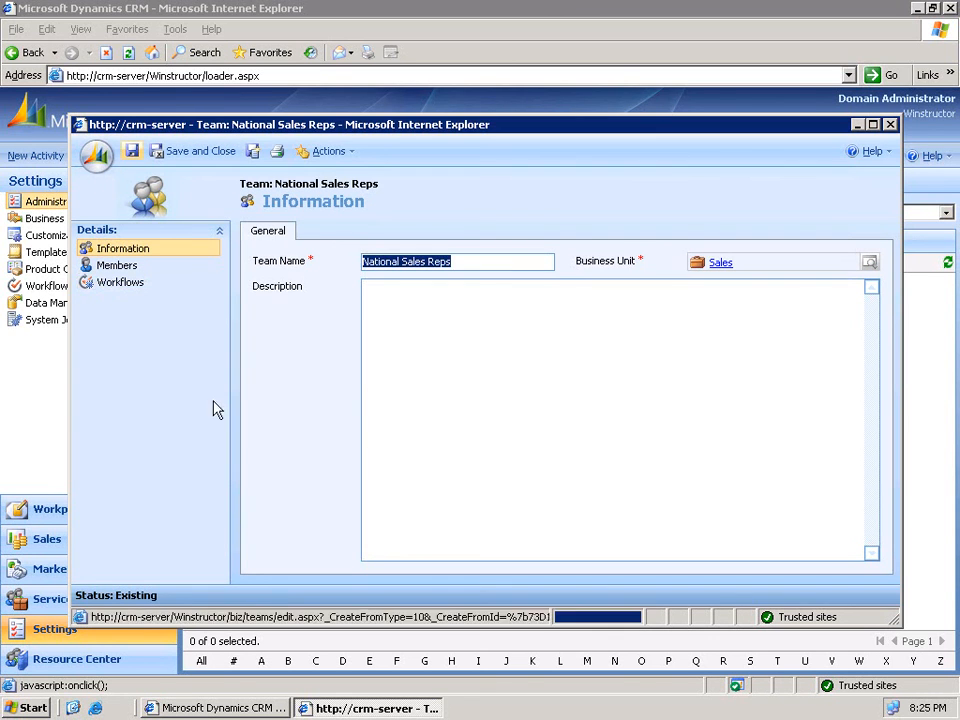
- Add three Sales users as members of the National Sales Reps team
{"action": "left_click", "coordinate": [118, 268]}
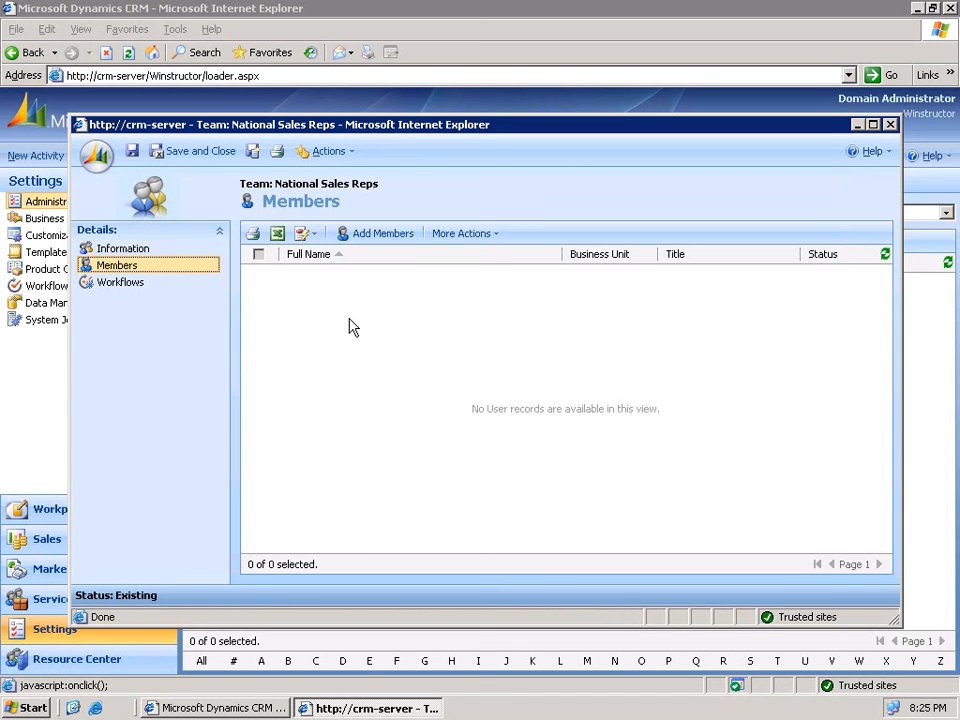
{"action": "left_click", "coordinate": [374, 236]}
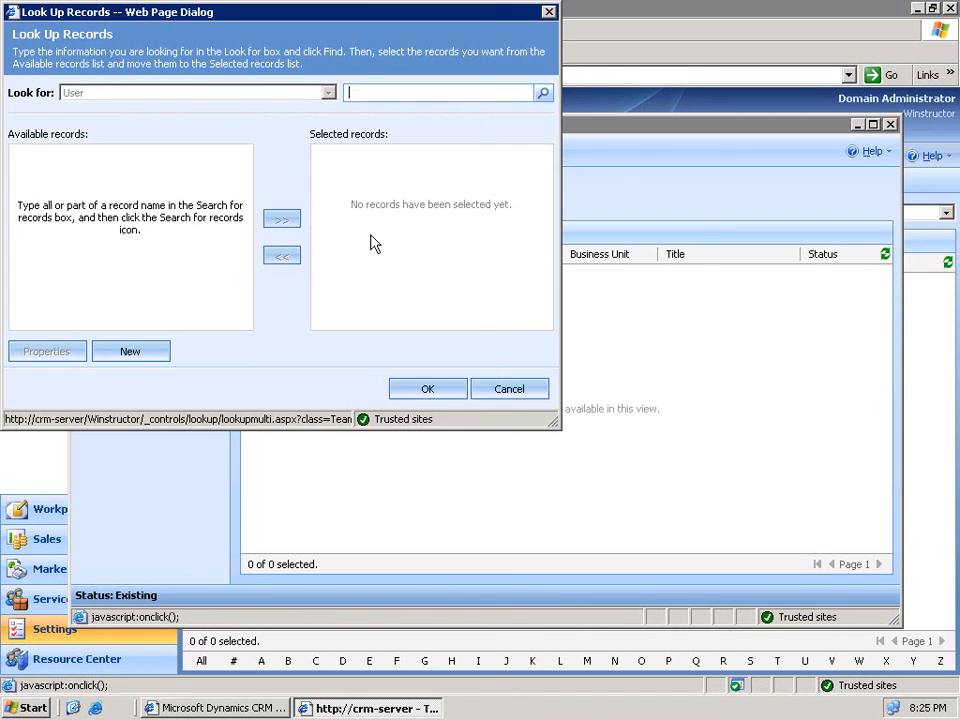
{"action": "left_click", "coordinate": [545, 94]}
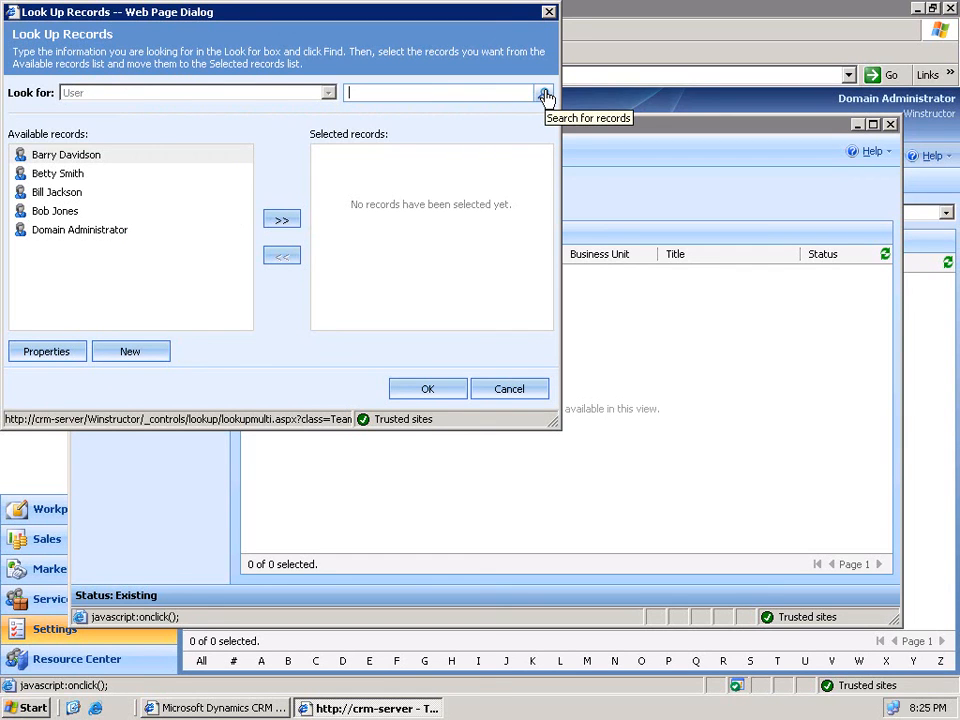
{"action": "left_click", "coordinate": [98, 155]}
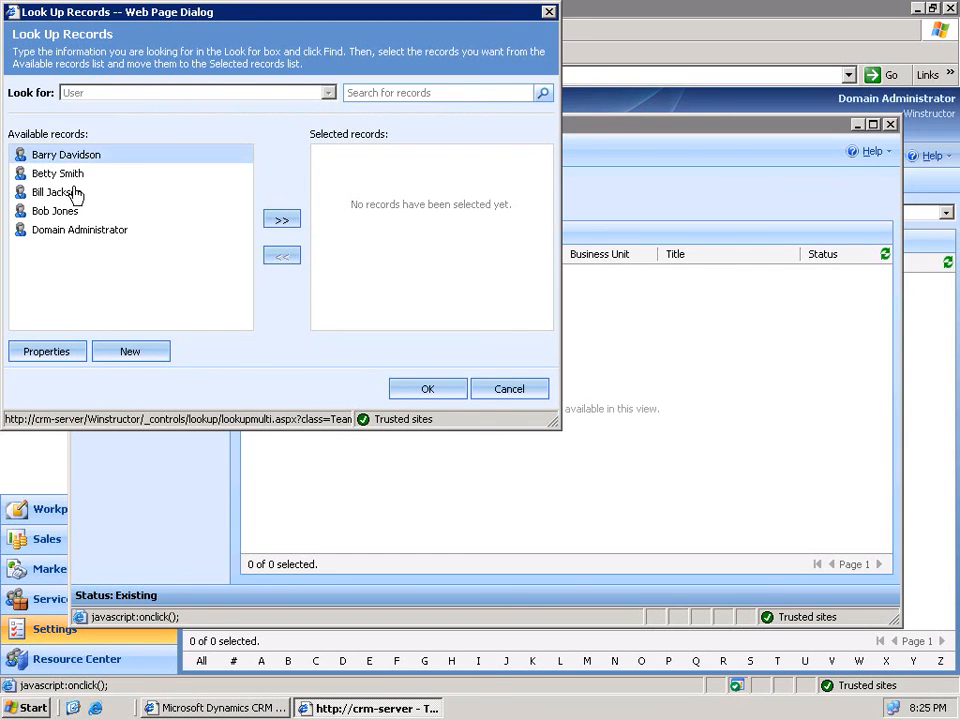
{"action": "left_click", "coordinate": [75, 193], "text": "shift"}
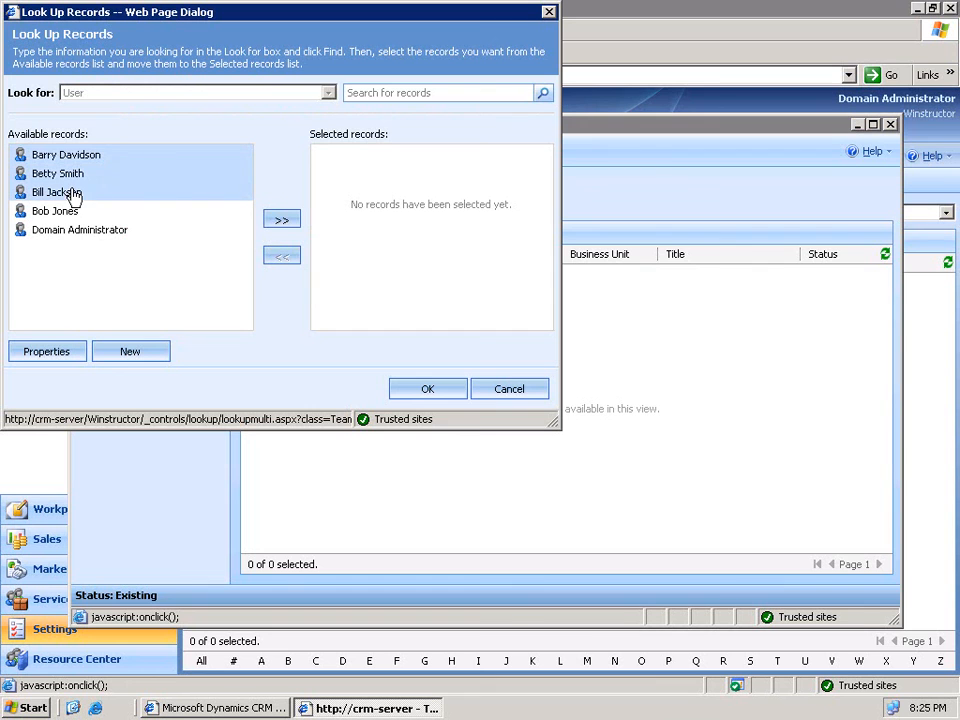
{"action": "left_click", "coordinate": [285, 222]}
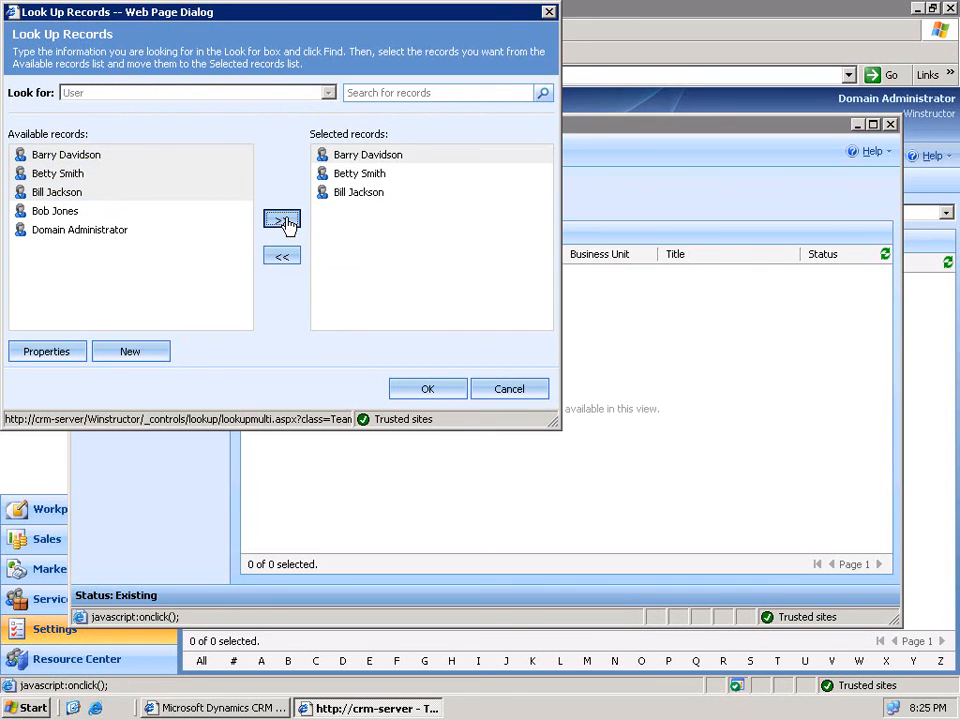
{"action": "left_click", "coordinate": [427, 390]}
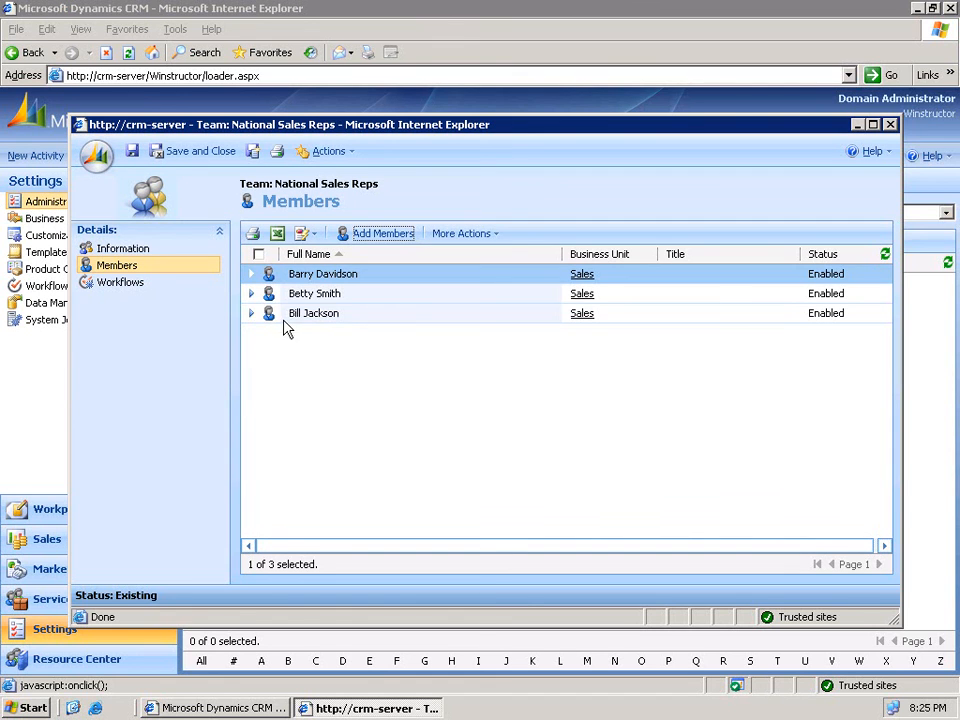
- Remove the third member from the team and confirm the removal
{"action": "left_click", "coordinate": [352, 316]}
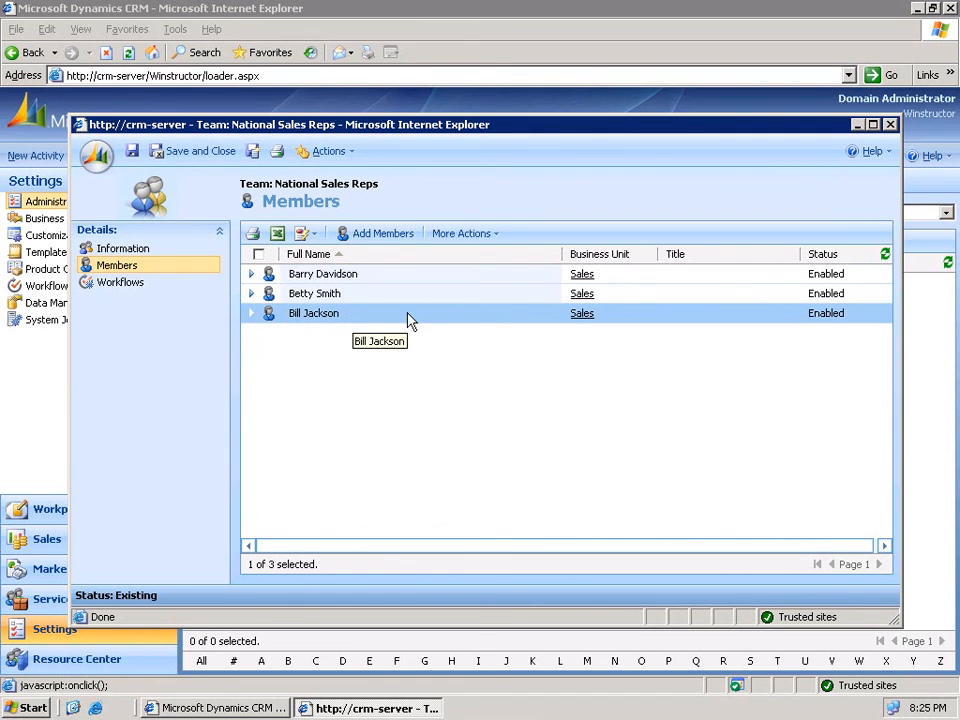
{"action": "left_click", "coordinate": [484, 237]}
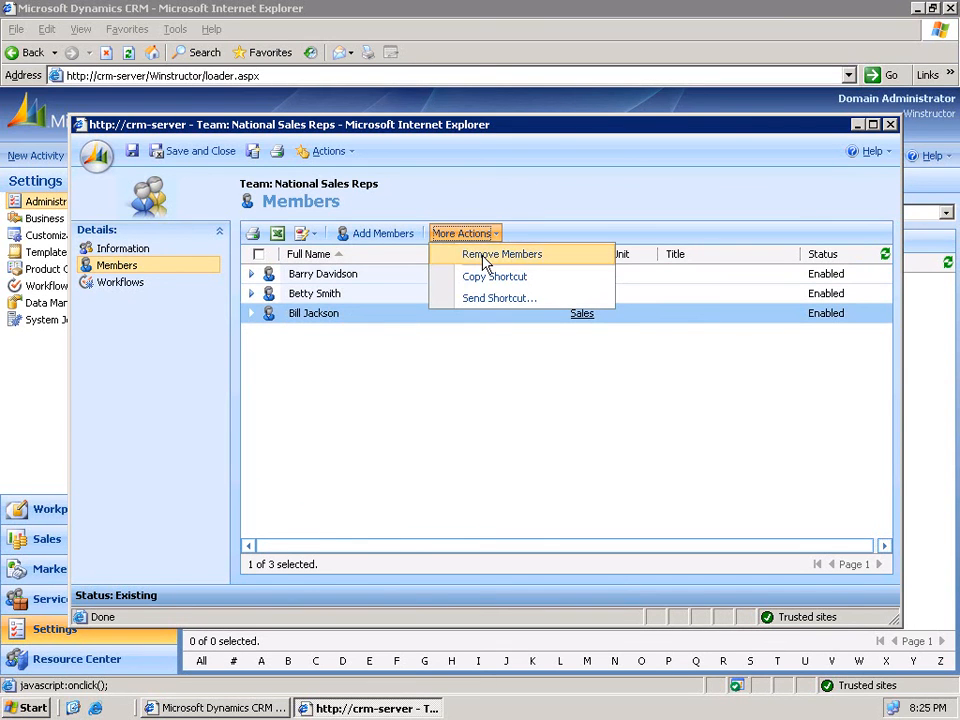
{"action": "left_click", "coordinate": [484, 258]}
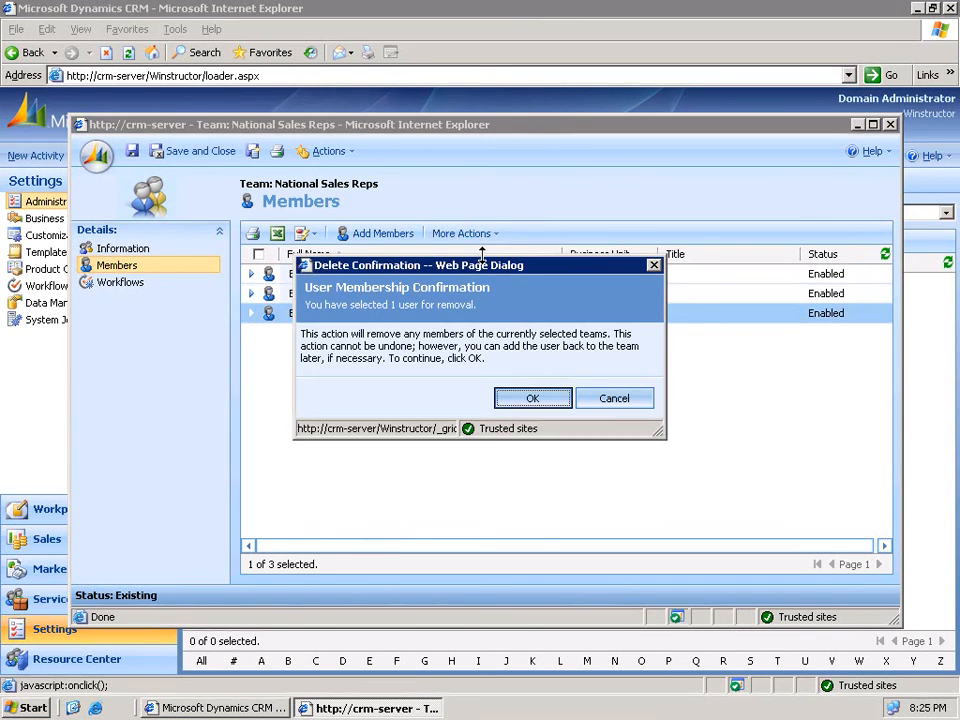
{"action": "left_click", "coordinate": [530, 400]}
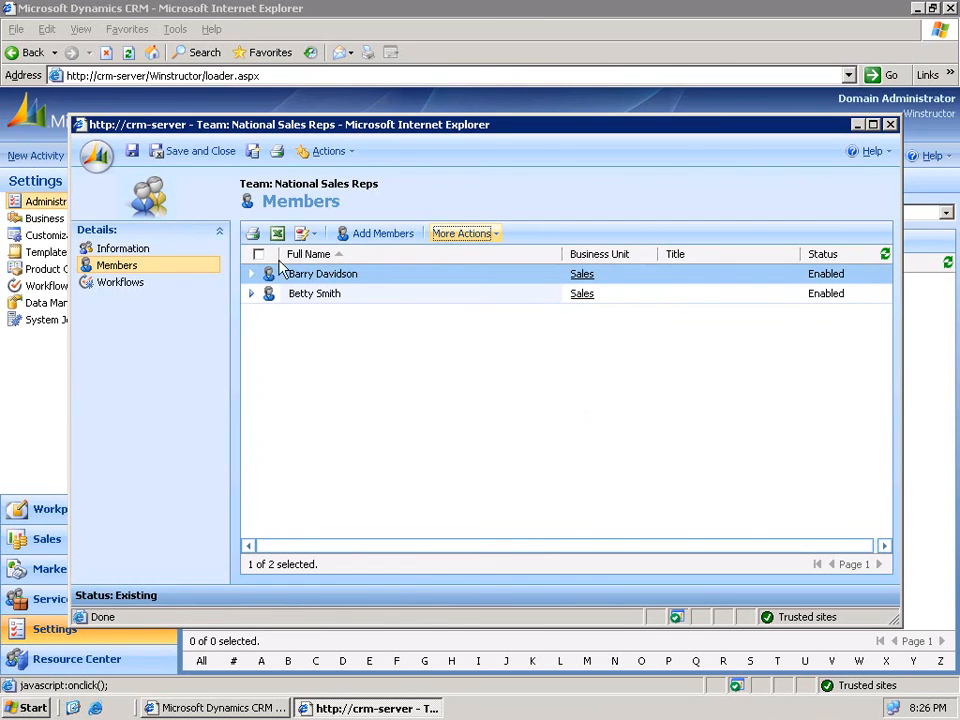
- Save and close the team, then open the third user's record from the Users list
{"action": "left_click", "coordinate": [194, 160]}
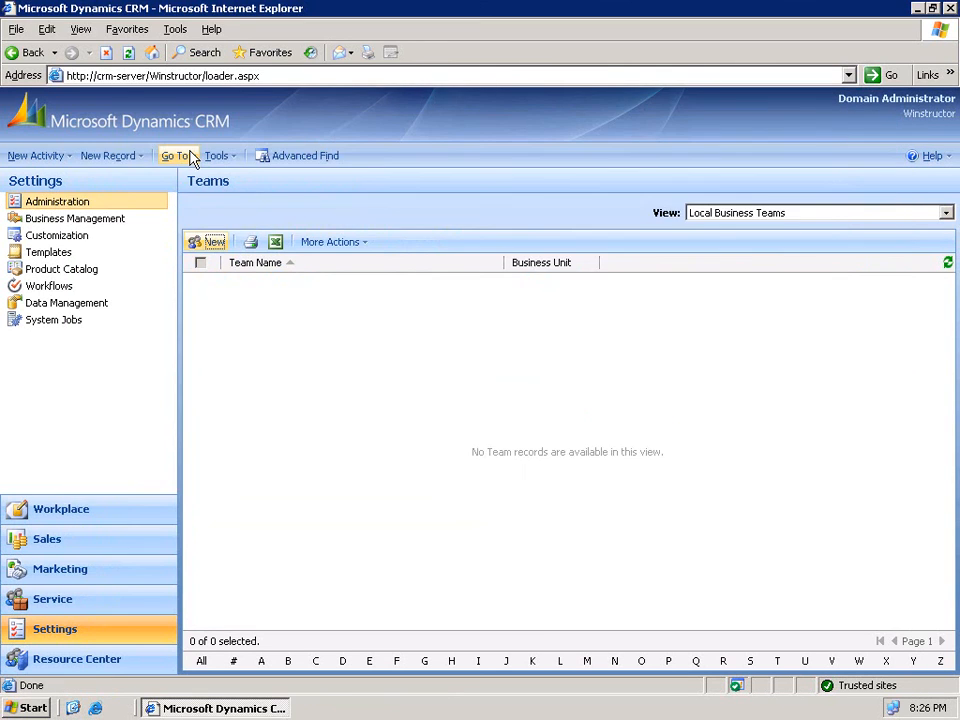
{"action": "left_click", "coordinate": [81, 204]}
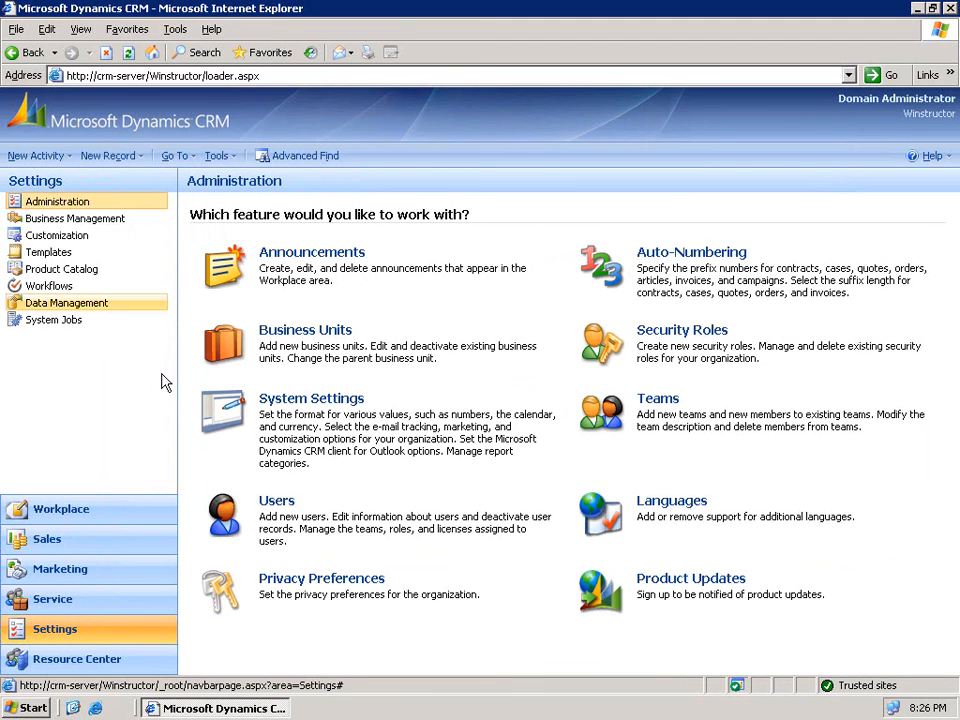
{"action": "left_click", "coordinate": [275, 504]}
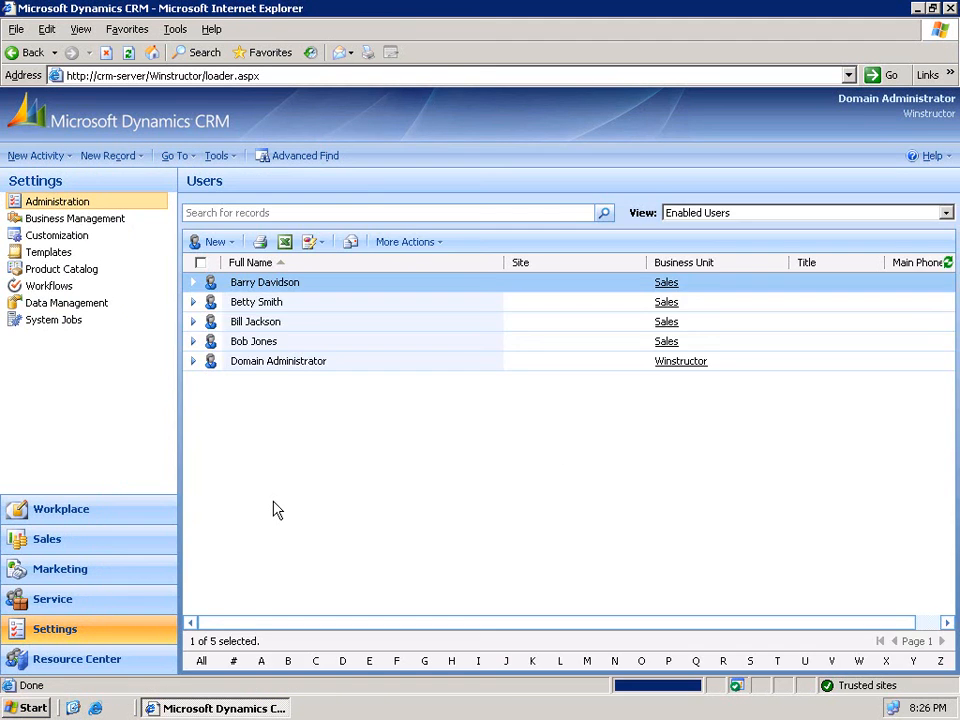
{"action": "double_click", "coordinate": [290, 326]}
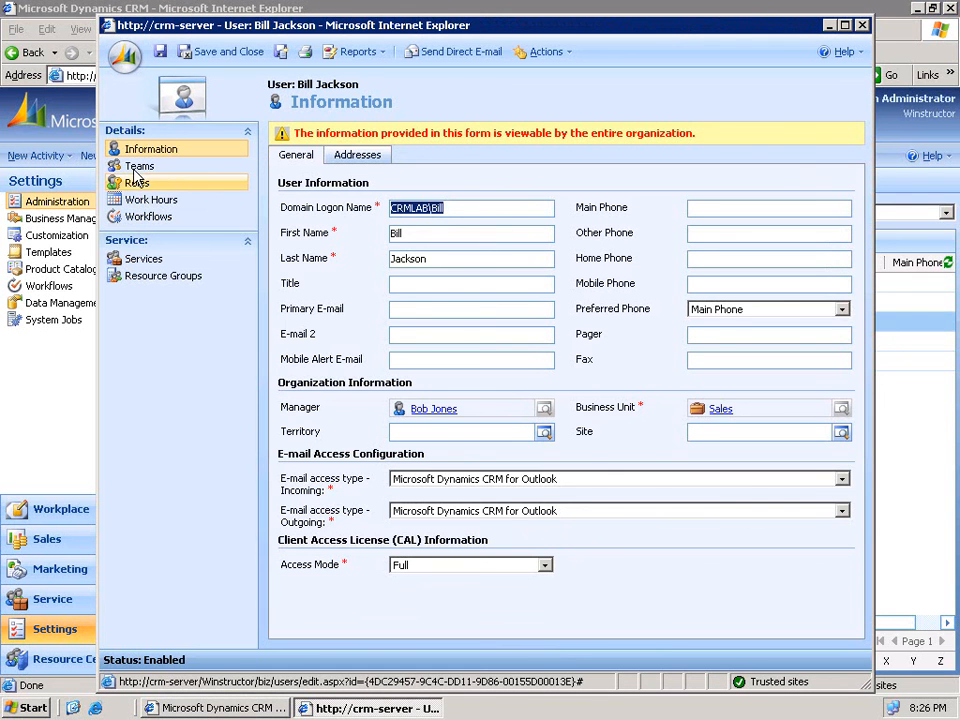
- Join this user to the National Sales Reps team and save and close the user record
{"action": "left_click", "coordinate": [135, 170]}
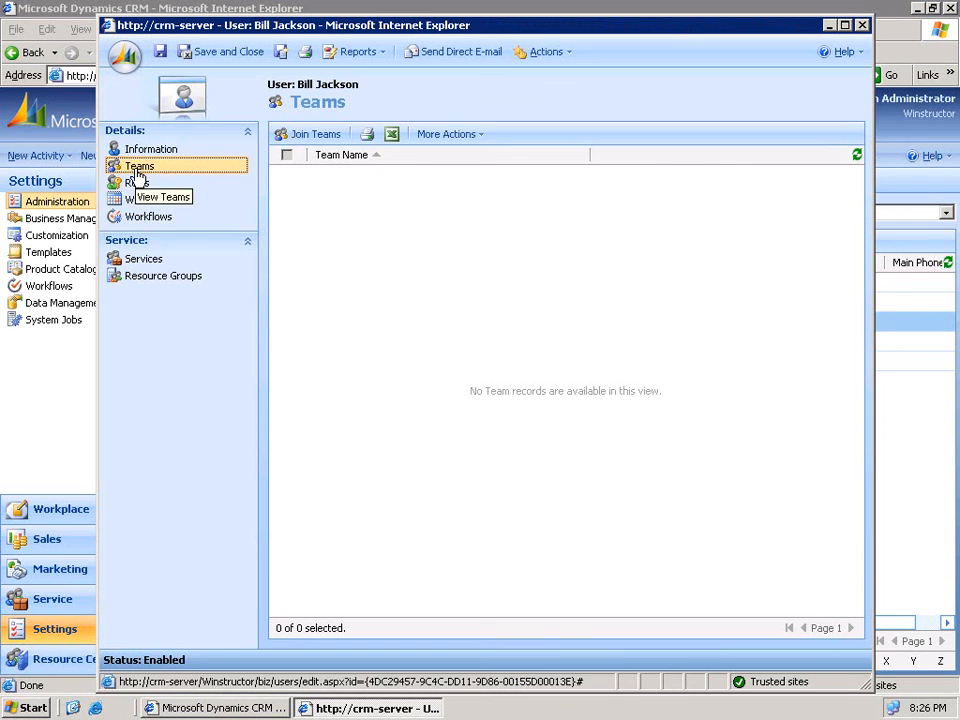
{"action": "left_click", "coordinate": [314, 137]}
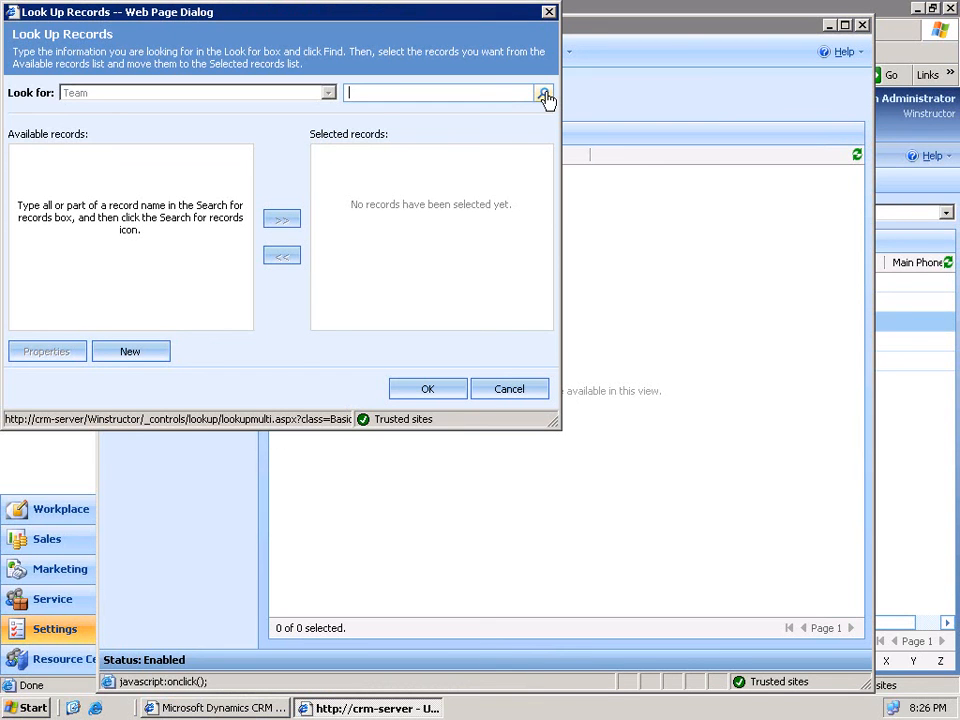
{"action": "left_click", "coordinate": [544, 94]}
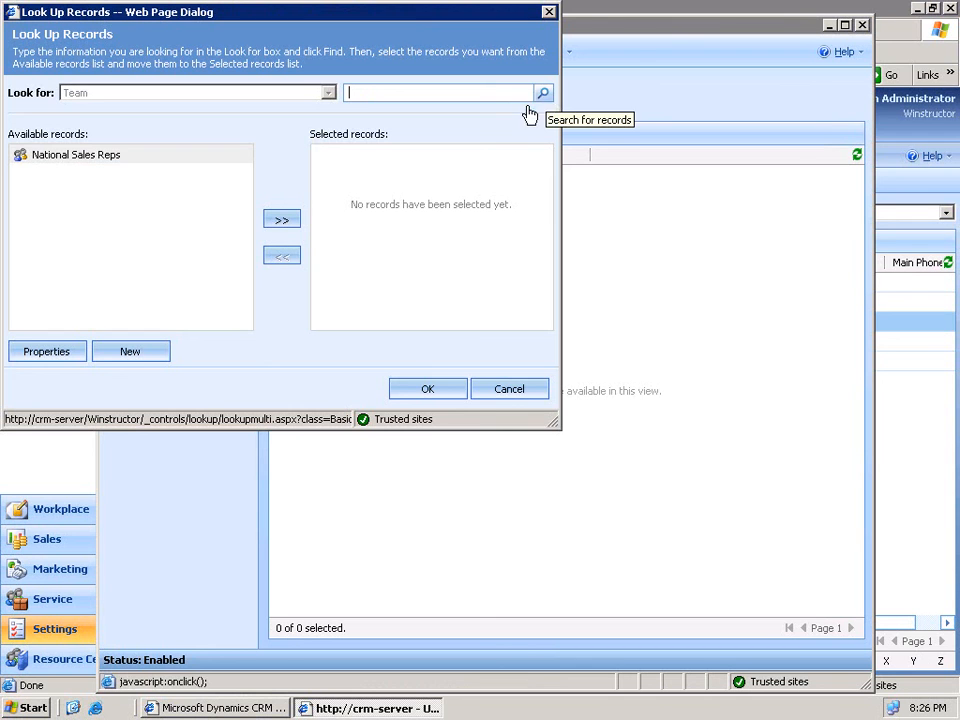
{"action": "left_click", "coordinate": [86, 156]}
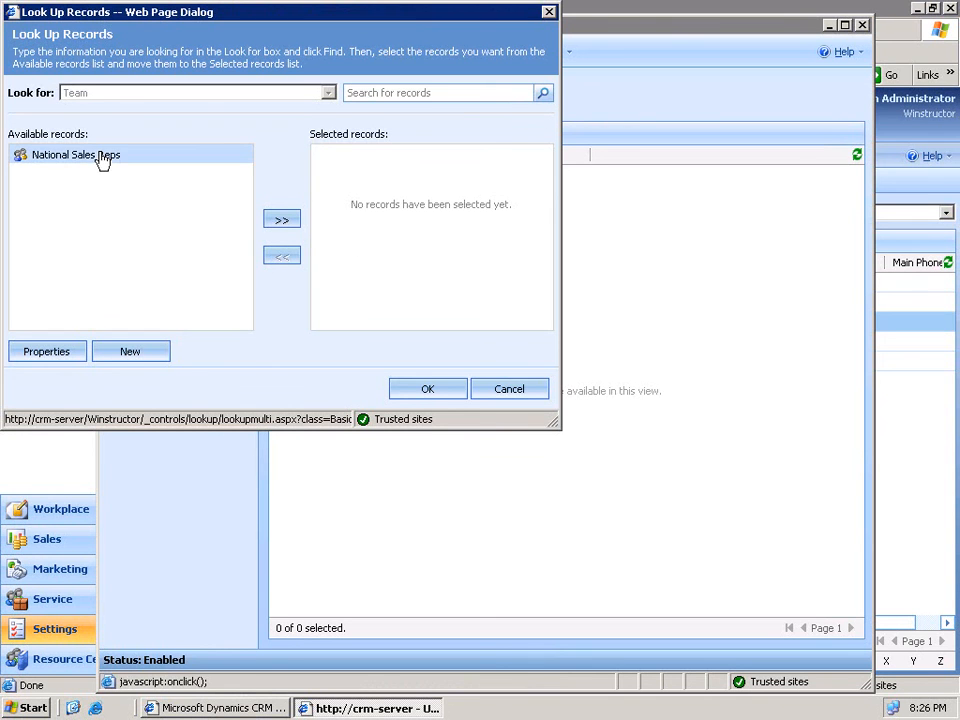
{"action": "left_click", "coordinate": [281, 221]}
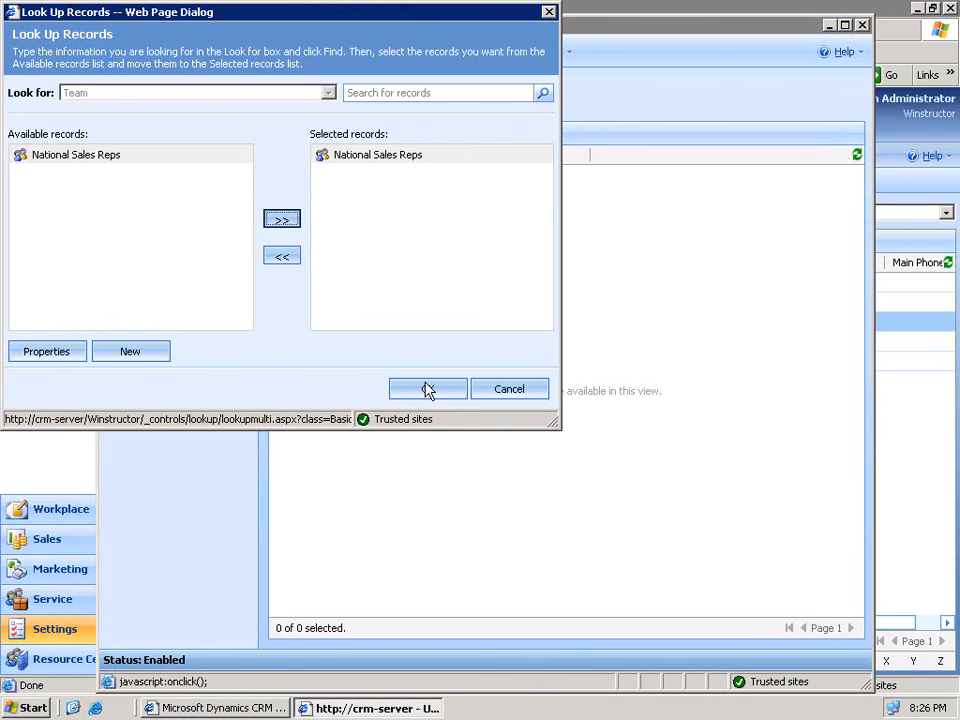
{"action": "left_click", "coordinate": [427, 390]}
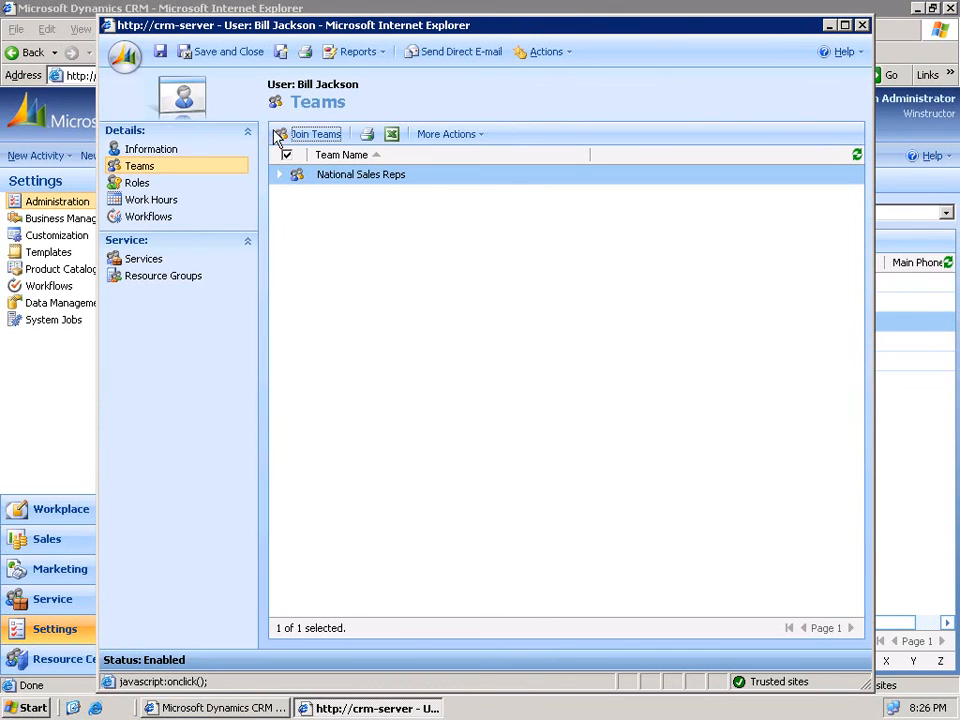
{"action": "left_click", "coordinate": [211, 58]}
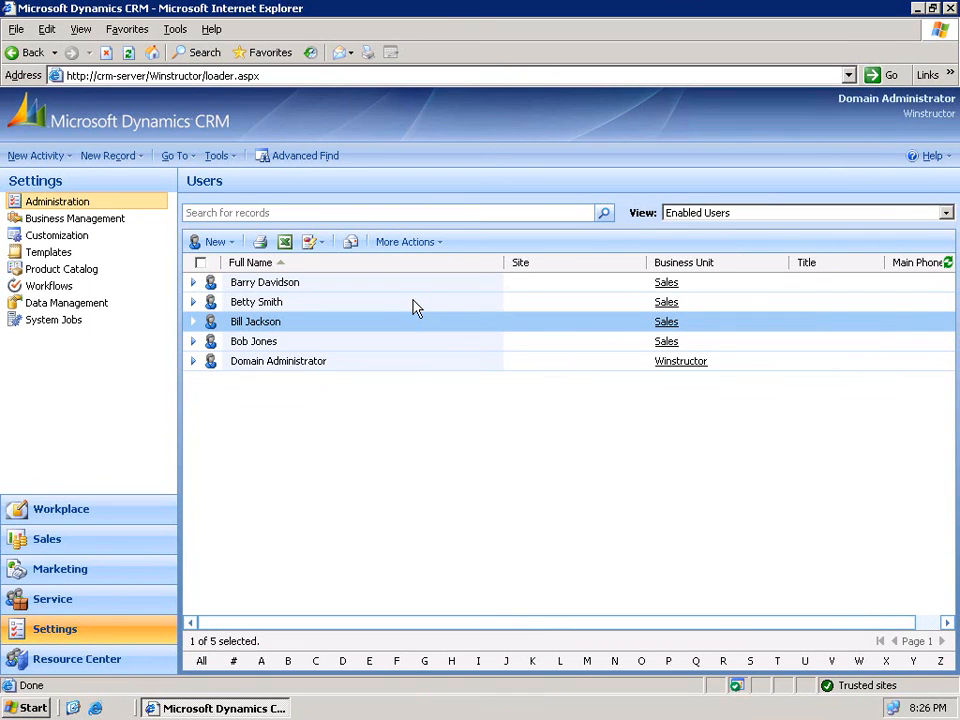